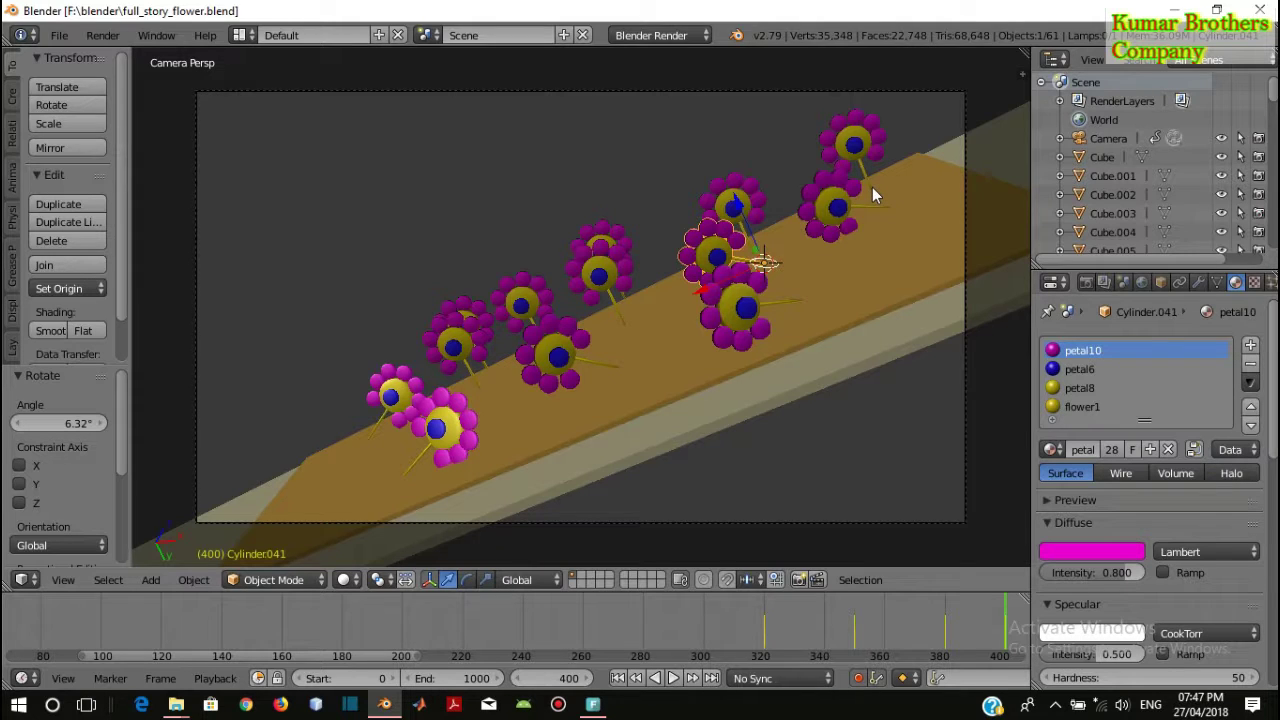
Pivot Cylinder.042 at its stem base by moving its origin to the 3D cursor
right_click(480, 387)
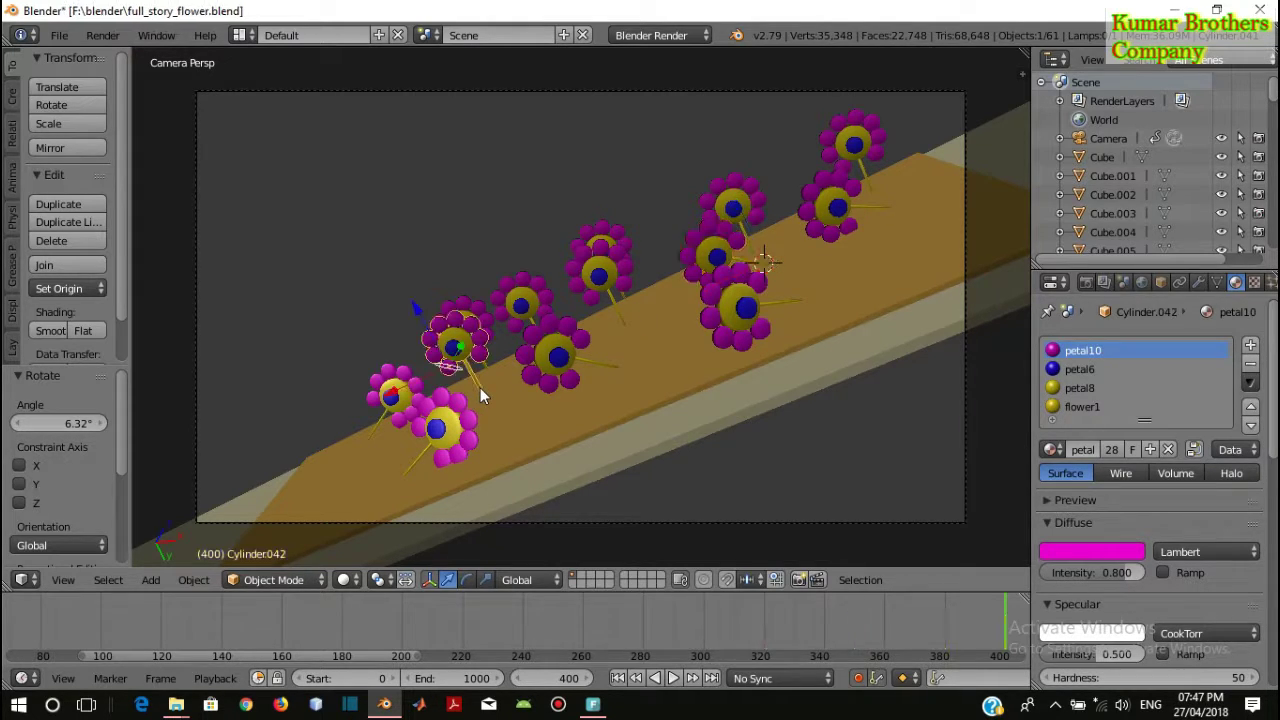
left_click(480, 387)
left_click(67, 286)
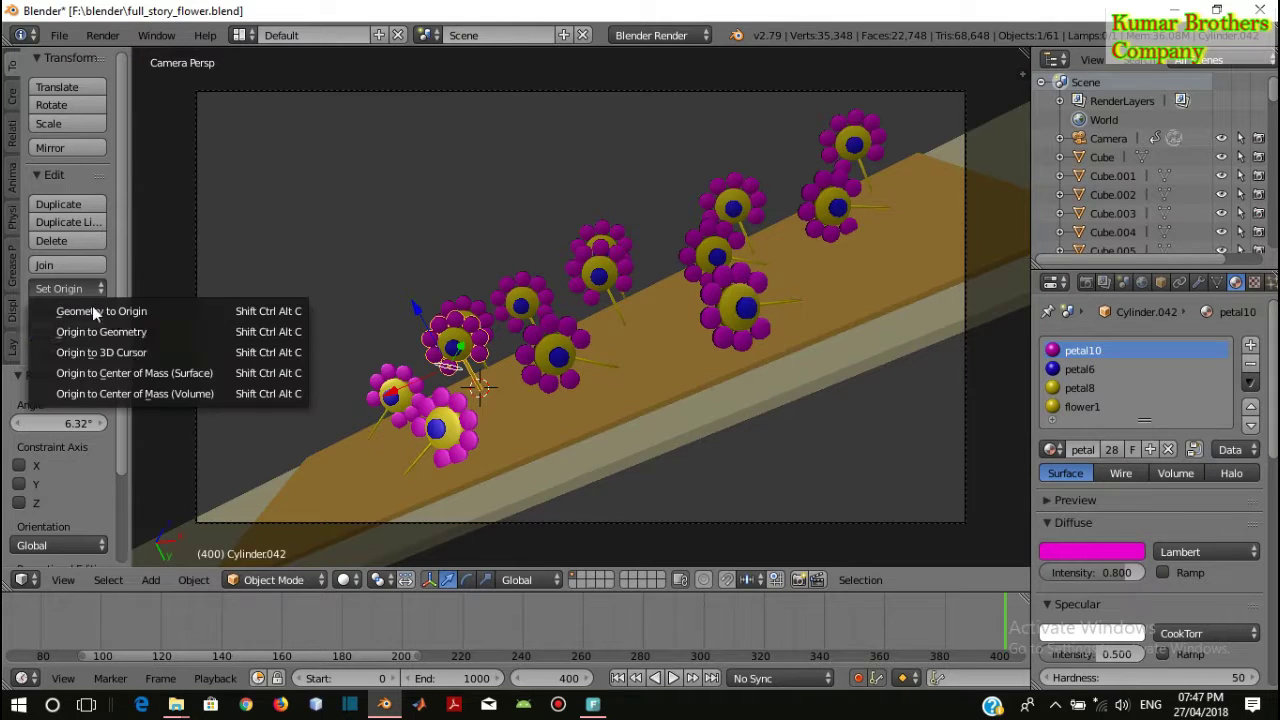
left_click(134, 357)
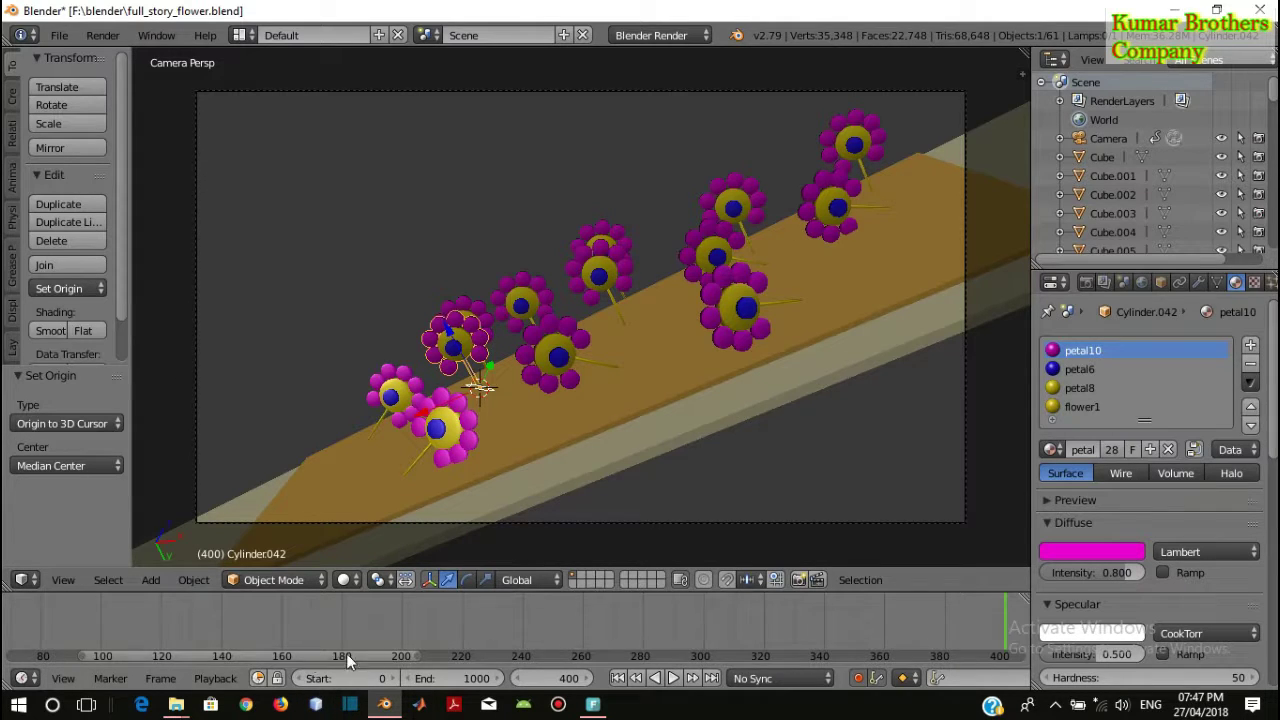
Keyframe the flower tilted -12.4° at frame 400 and -17° at frame 420
key("KP_Decimal")
scroll(476, 657, "down", 1, "ctrl")
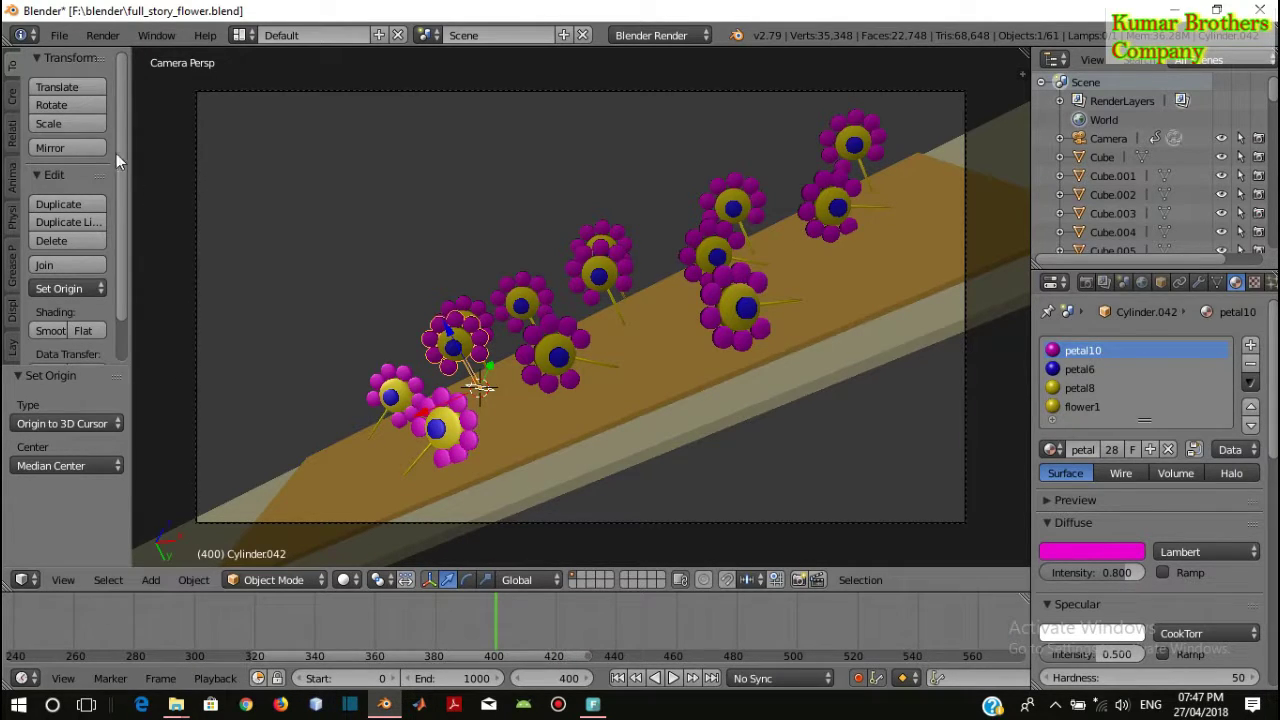
left_click(83, 106)
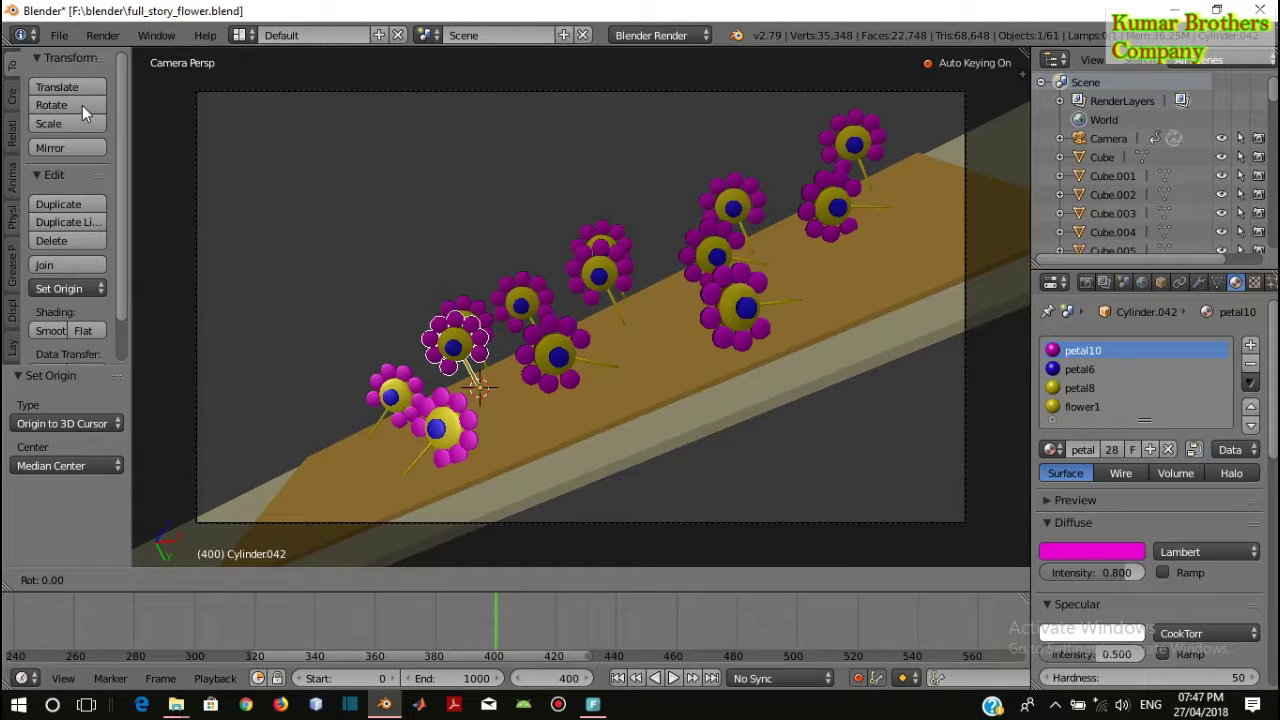
left_click(984, 168)
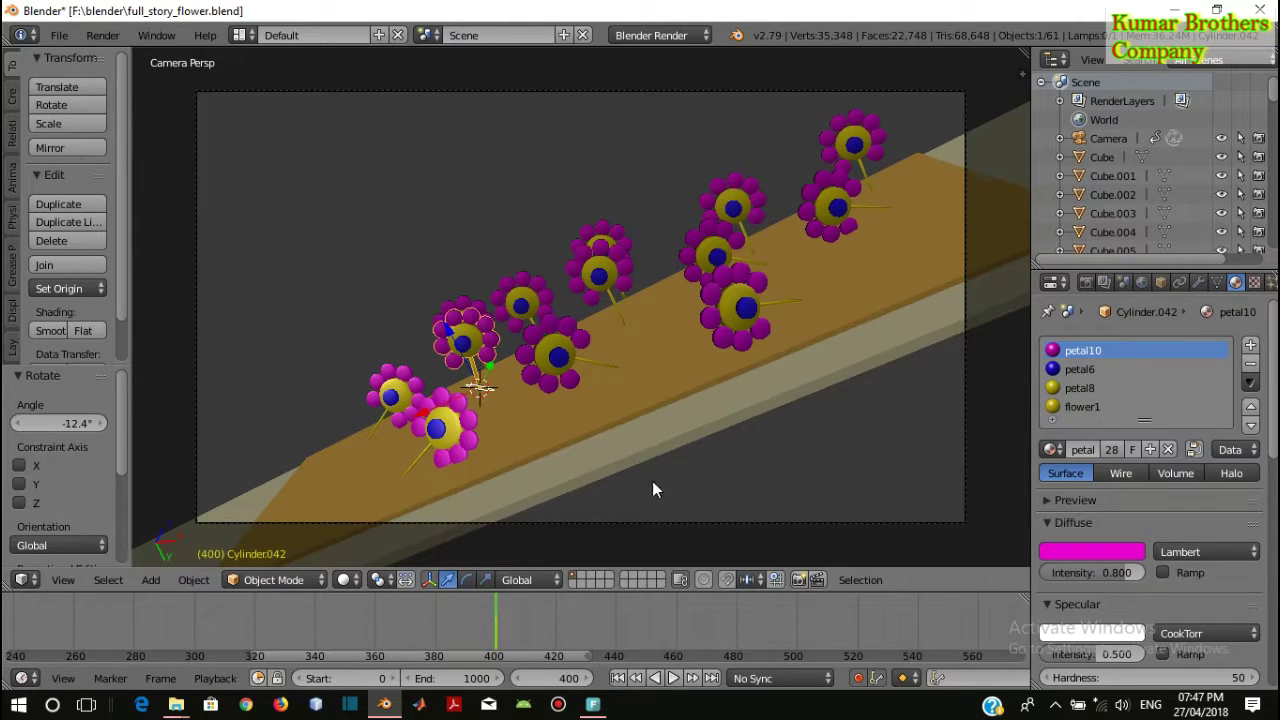
left_click(557, 621)
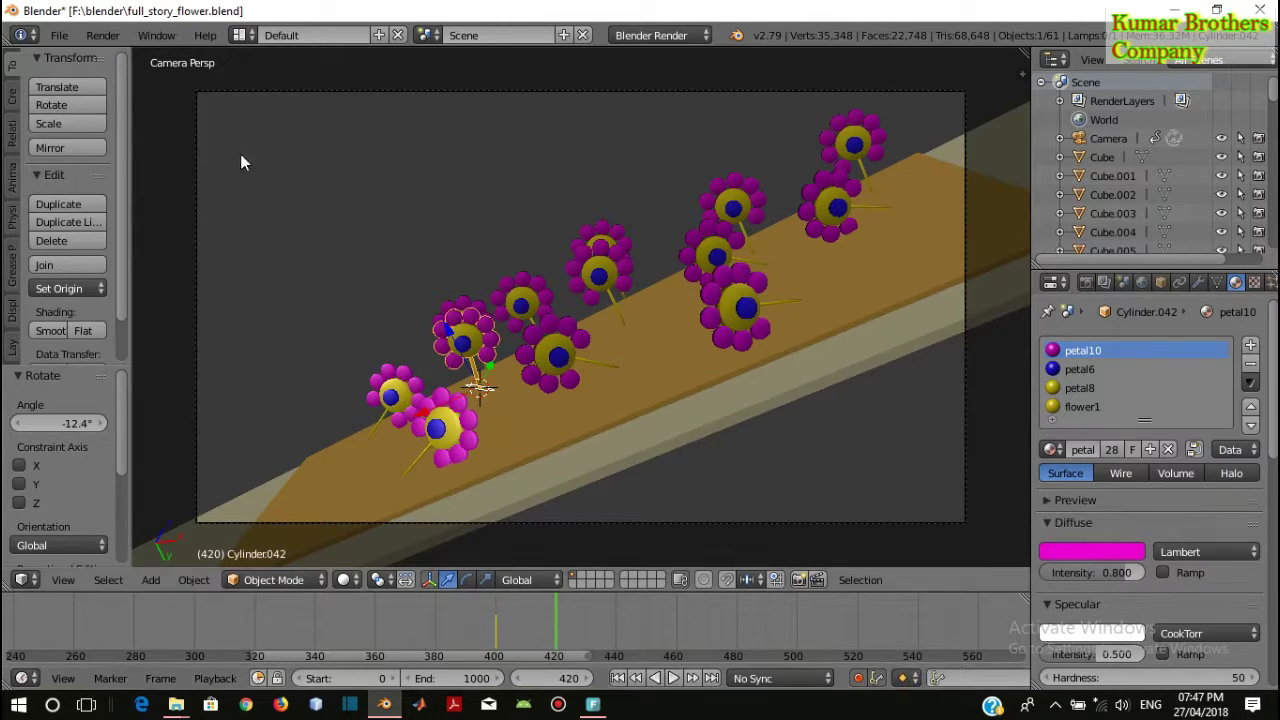
left_click(89, 110)
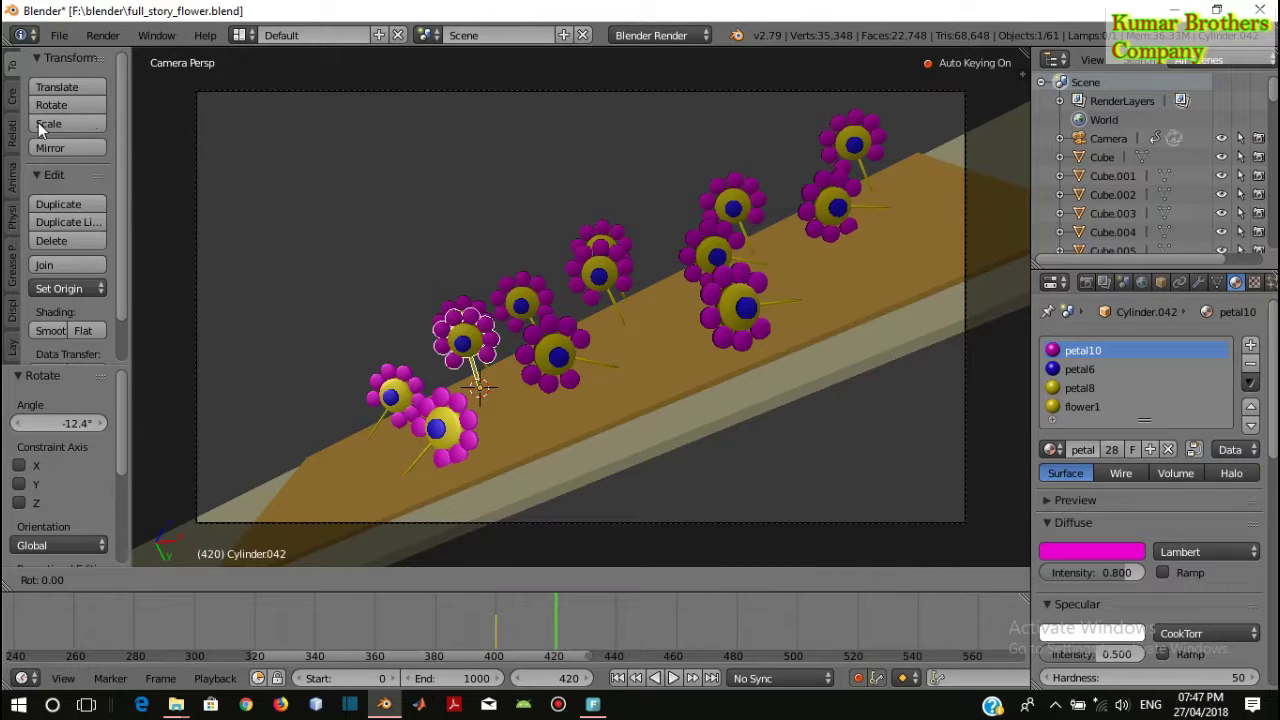
left_click(923, 193)
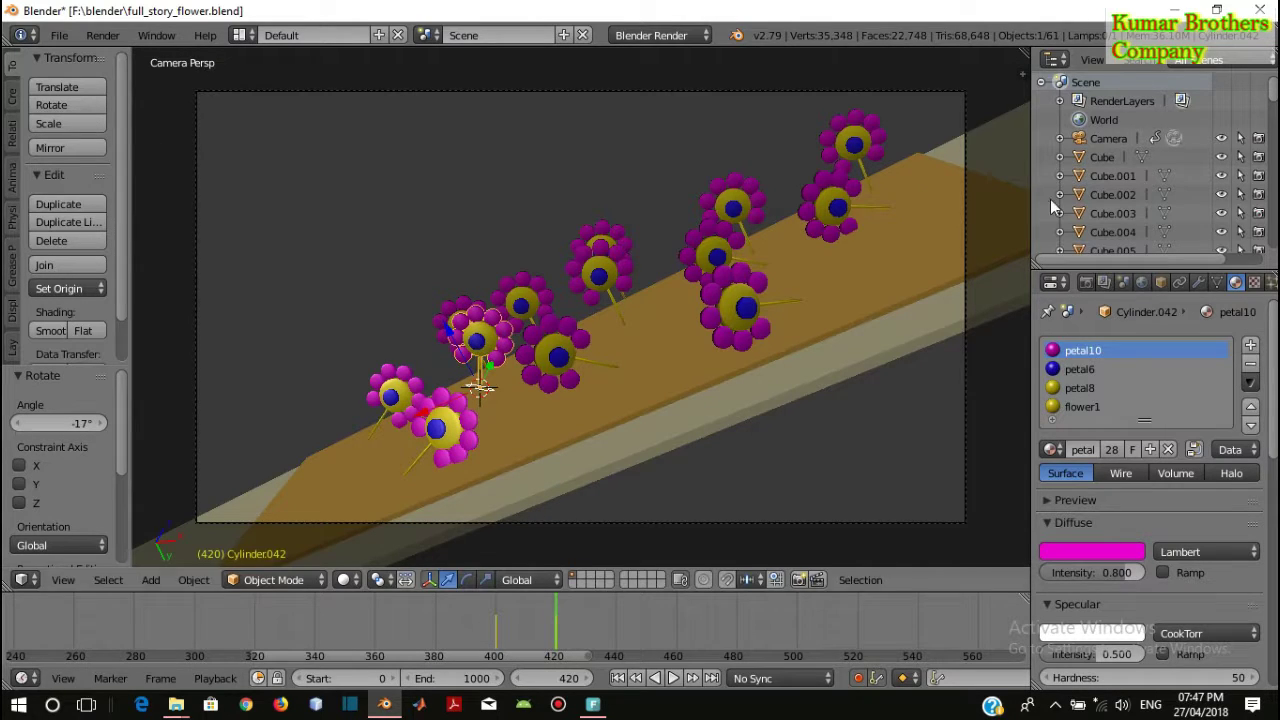
Keyframe tilts of -18.9° at frame 440 and -9.69° at frame 460, then go to frame 490
left_click(617, 624)
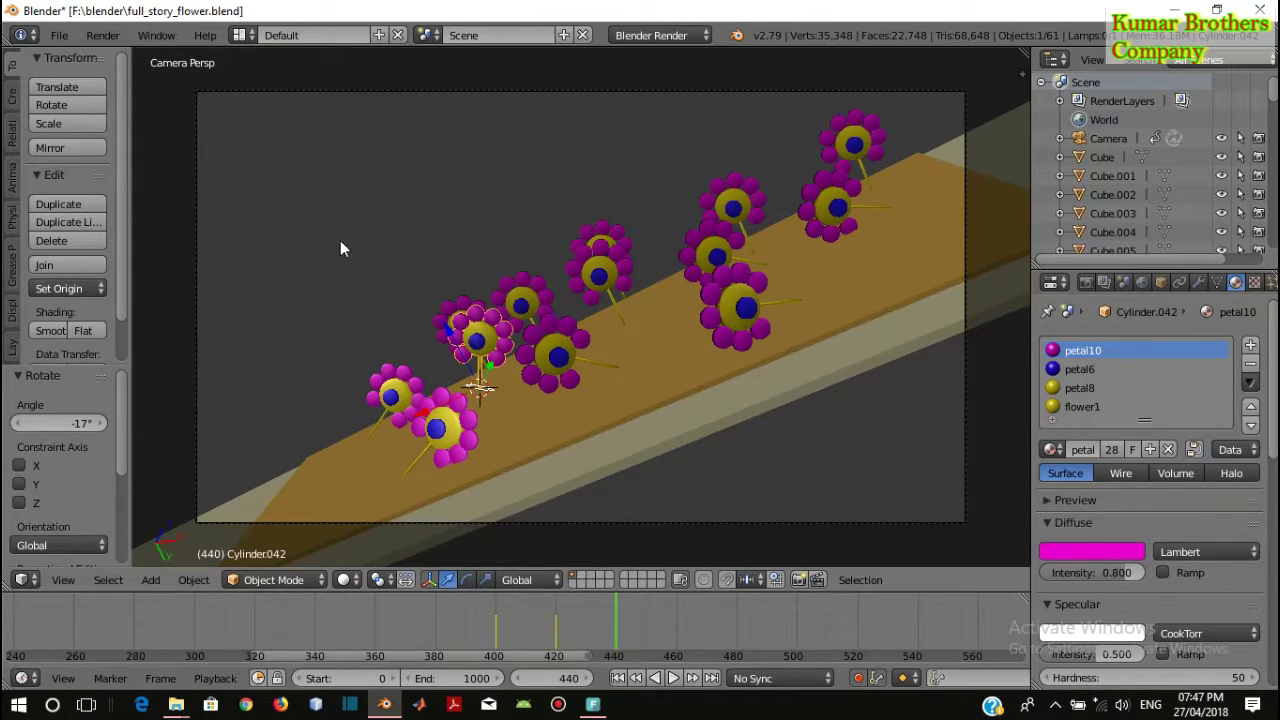
left_click(86, 104)
left_click(903, 204)
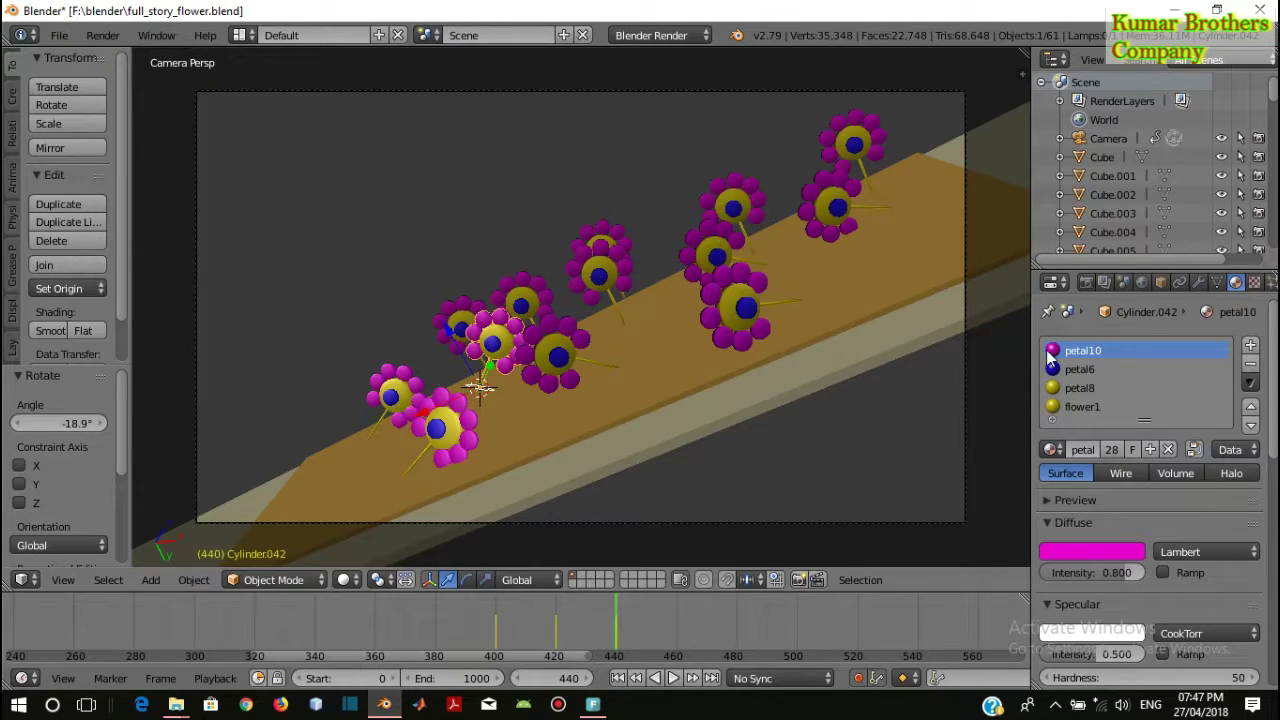
left_click(677, 626)
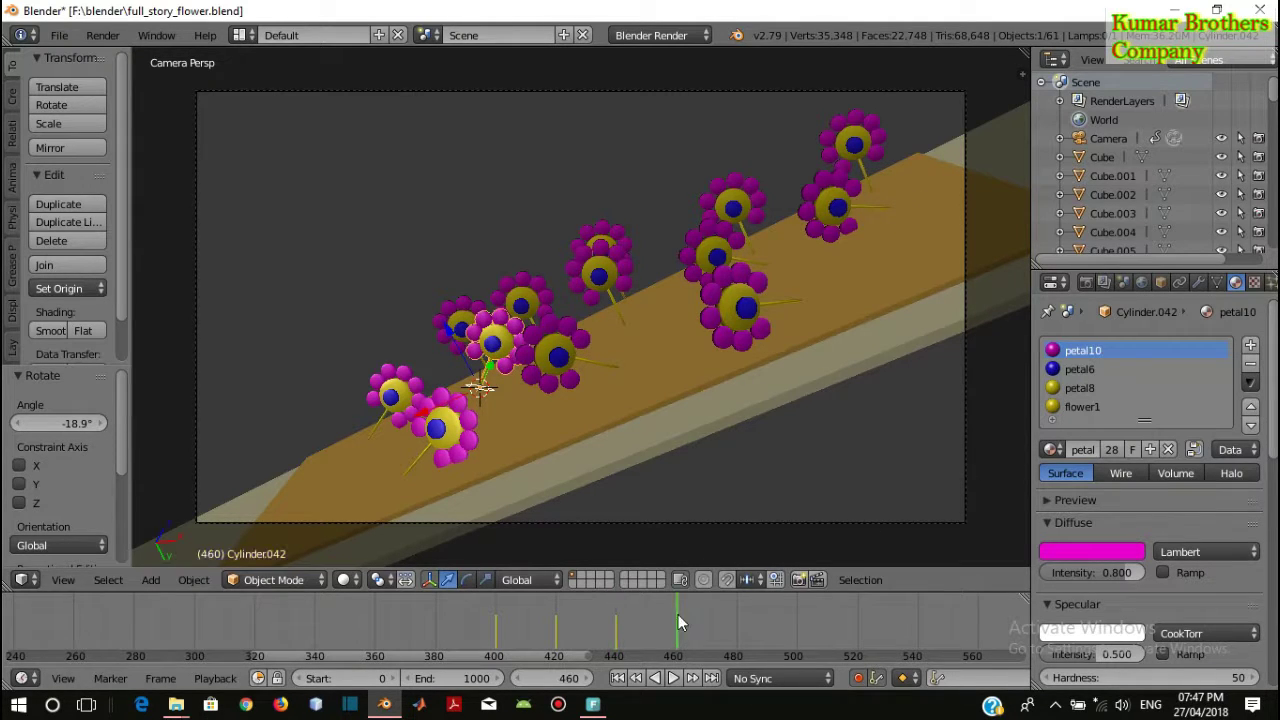
left_click(60, 104)
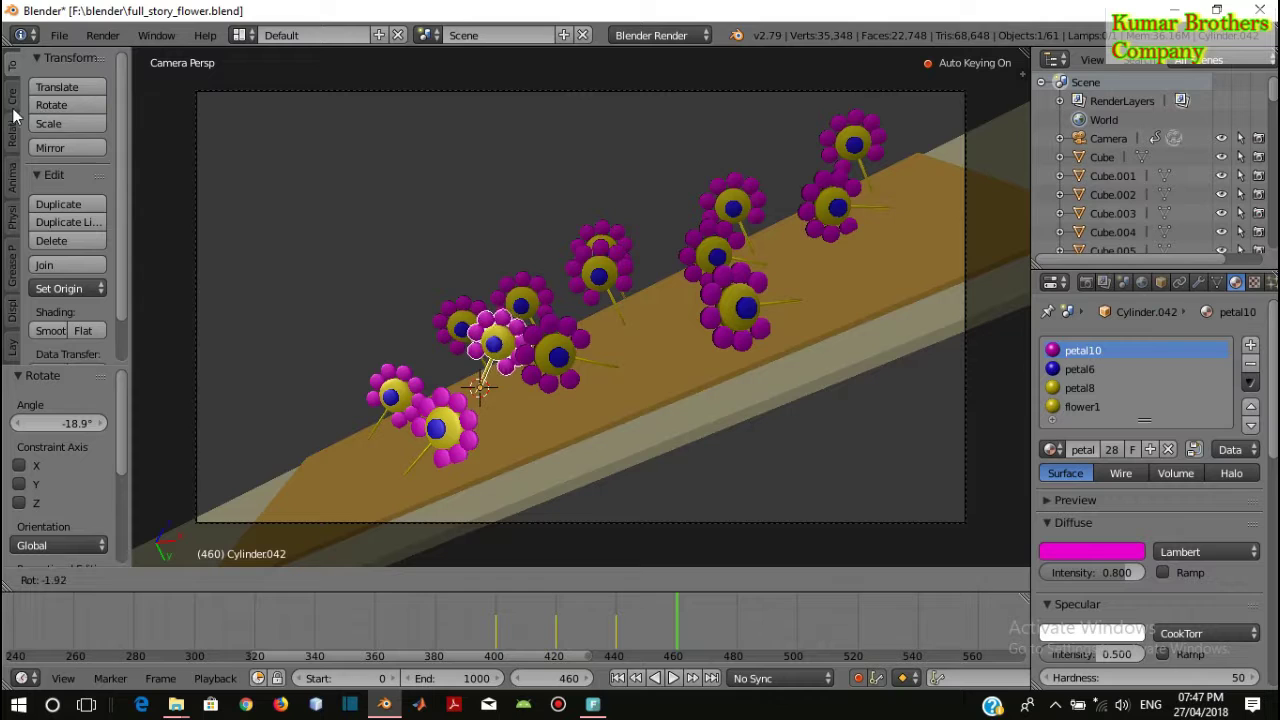
left_click(951, 142)
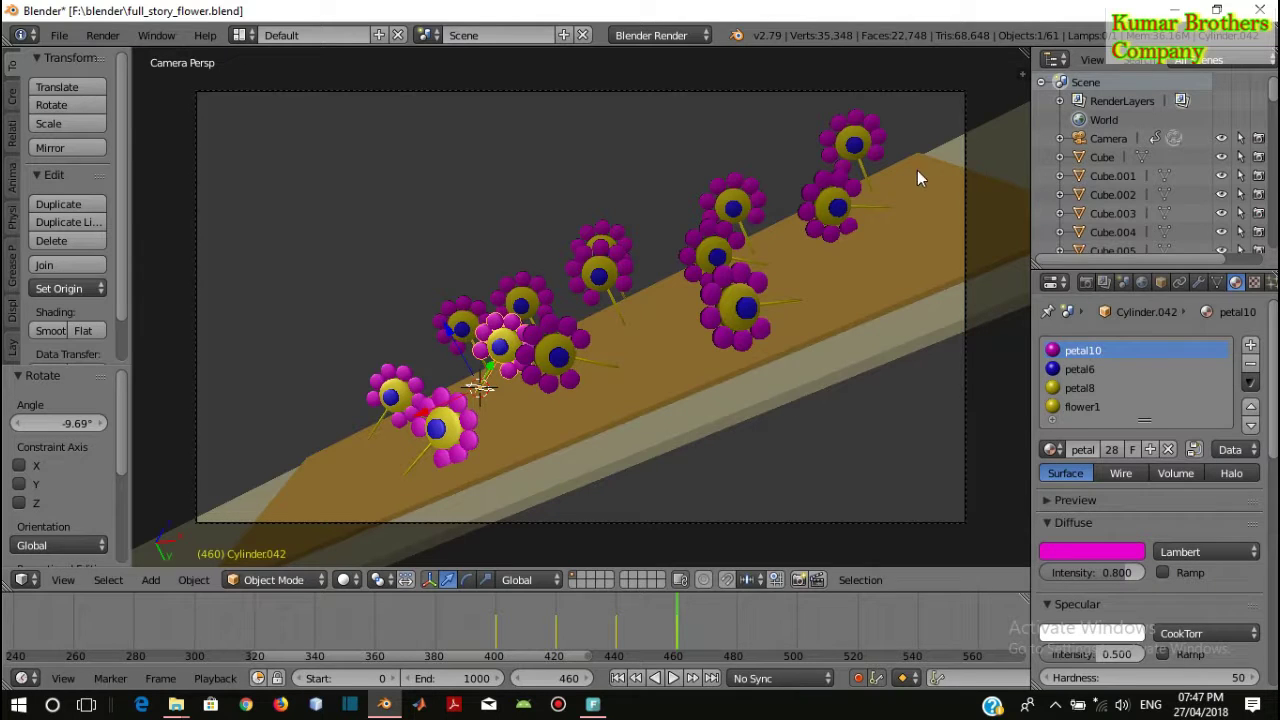
left_click(766, 631)
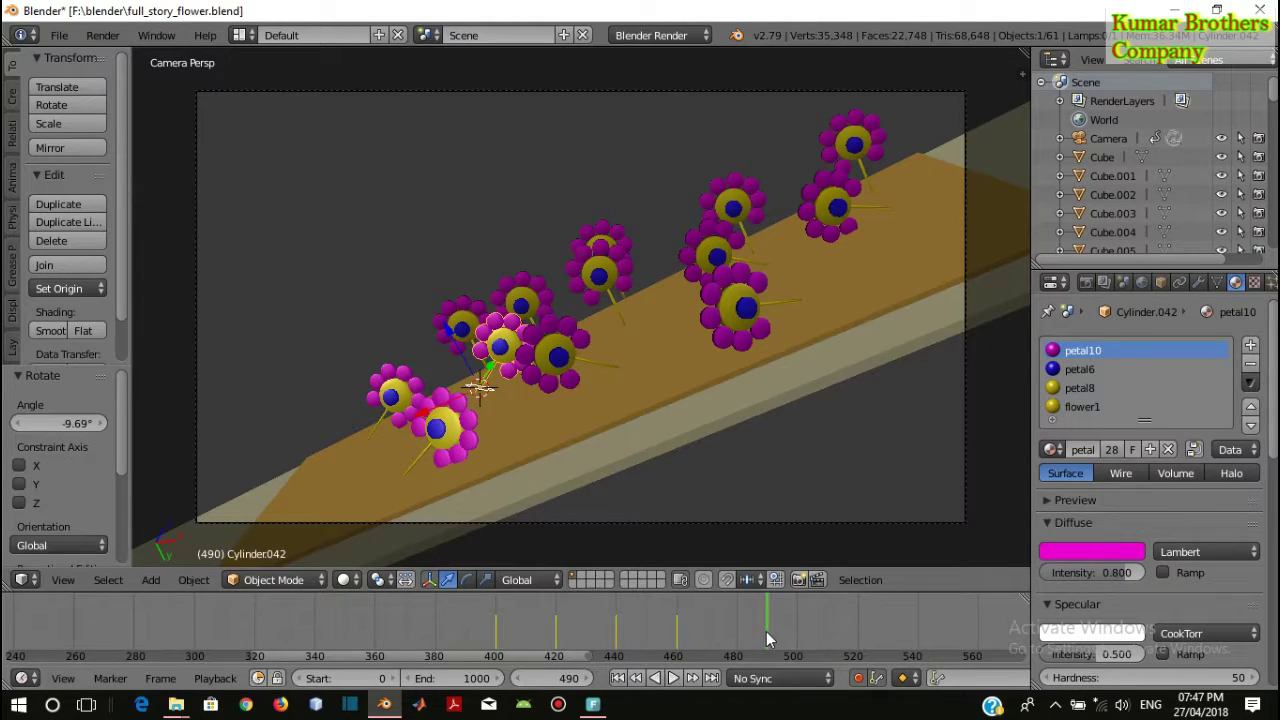
Pivot Cylinder.029 at its base by moving its origin to the 3D cursor
left_click(623, 322)
right_click(623, 322)
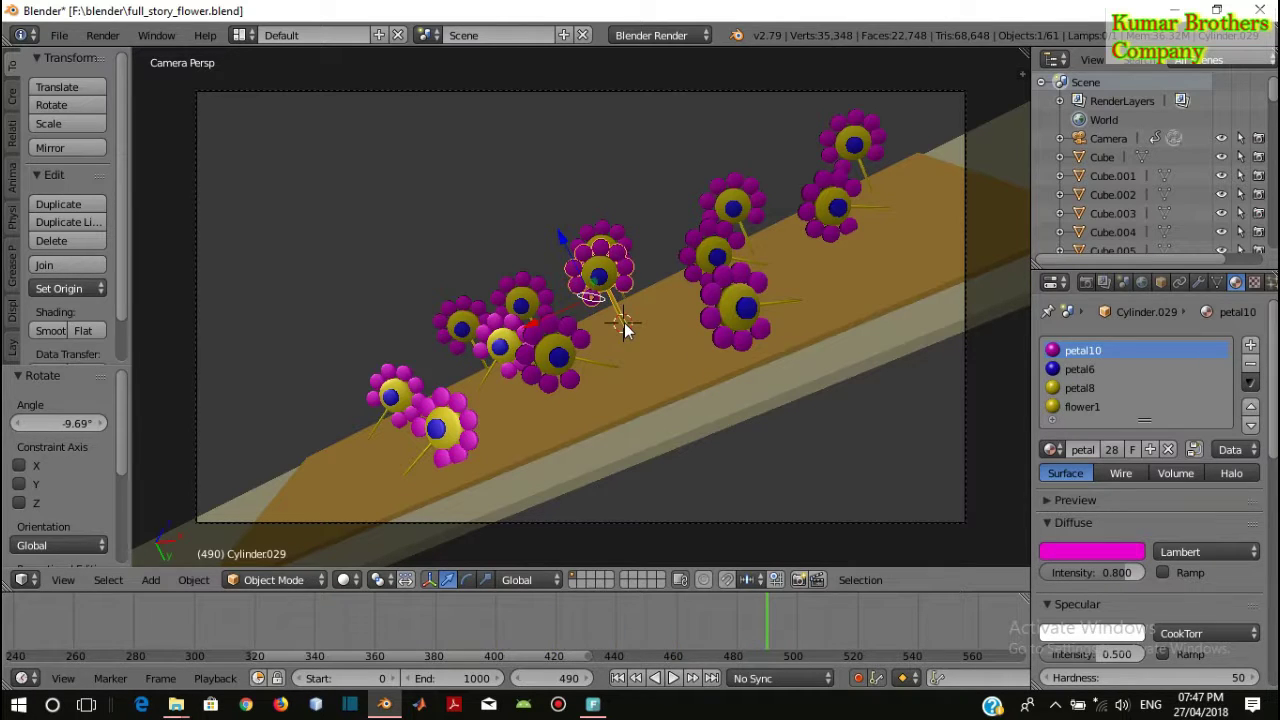
left_click(96, 288)
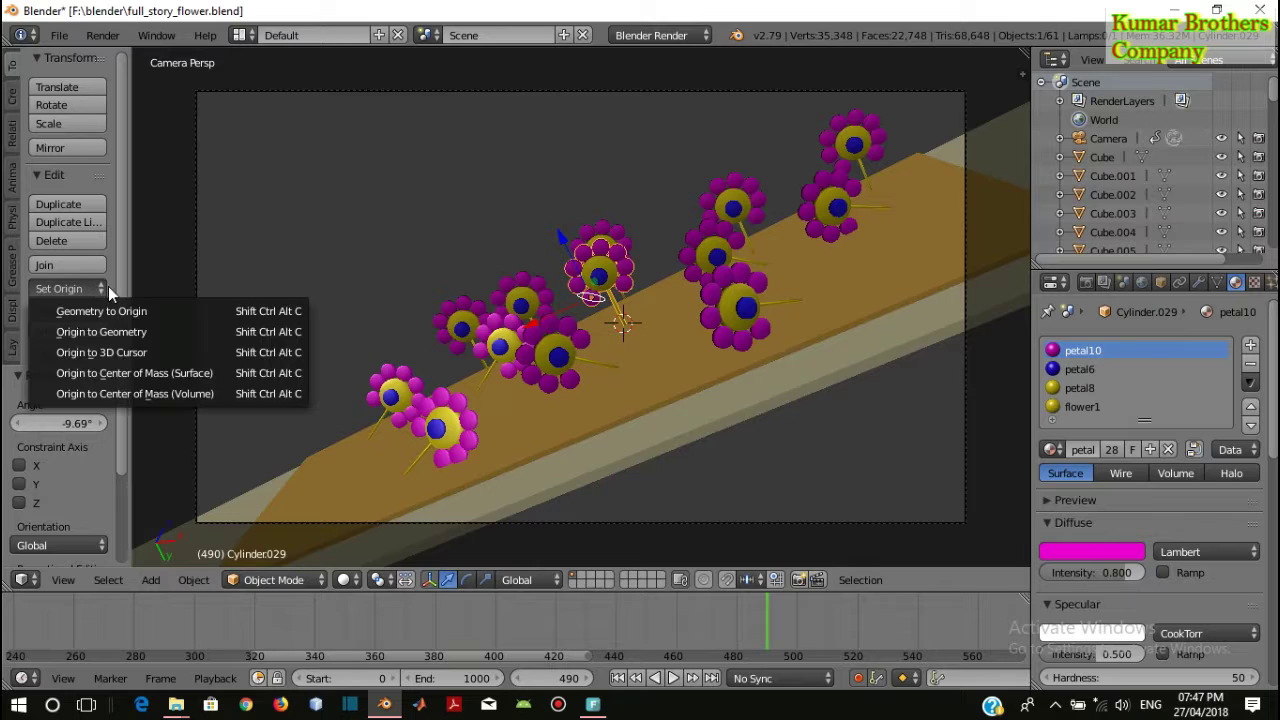
left_click(125, 351)
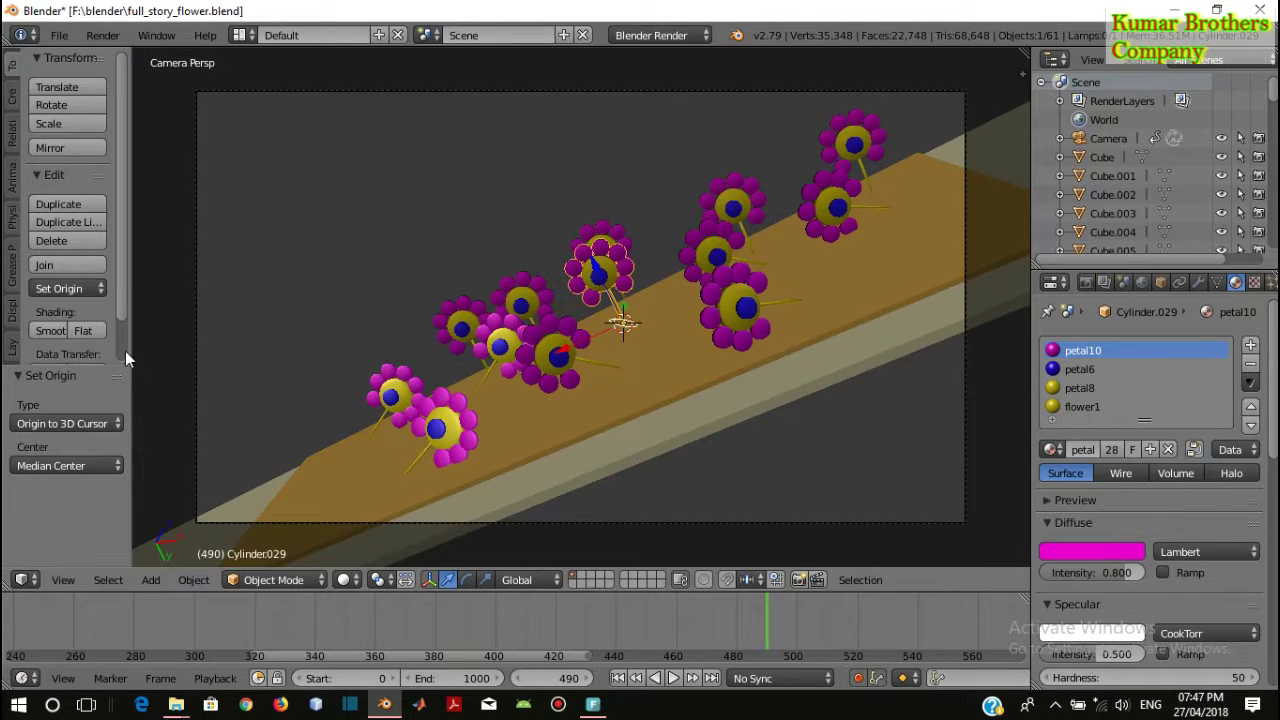
Keyframe Cylinder.029 tilted -17.7° at frame 490, -20.9° at 519 and -19.3° at 560
left_click(71, 102)
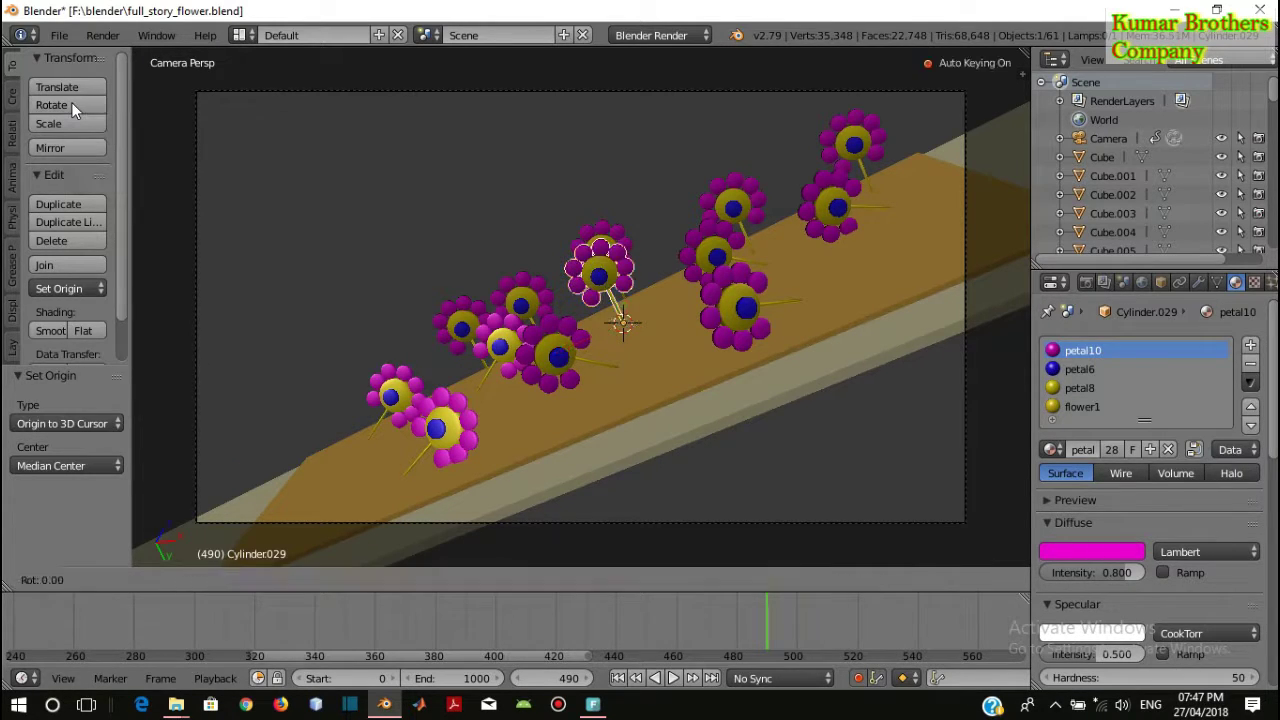
left_click(736, 272)
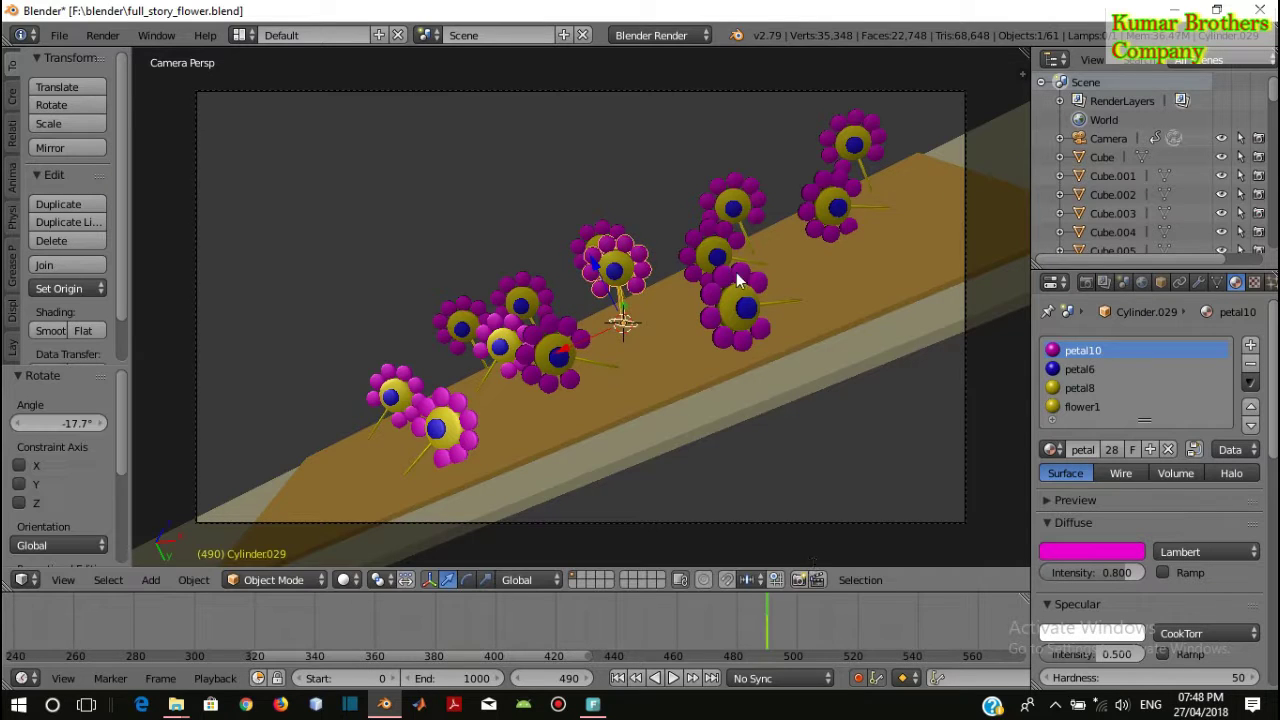
left_click(853, 637)
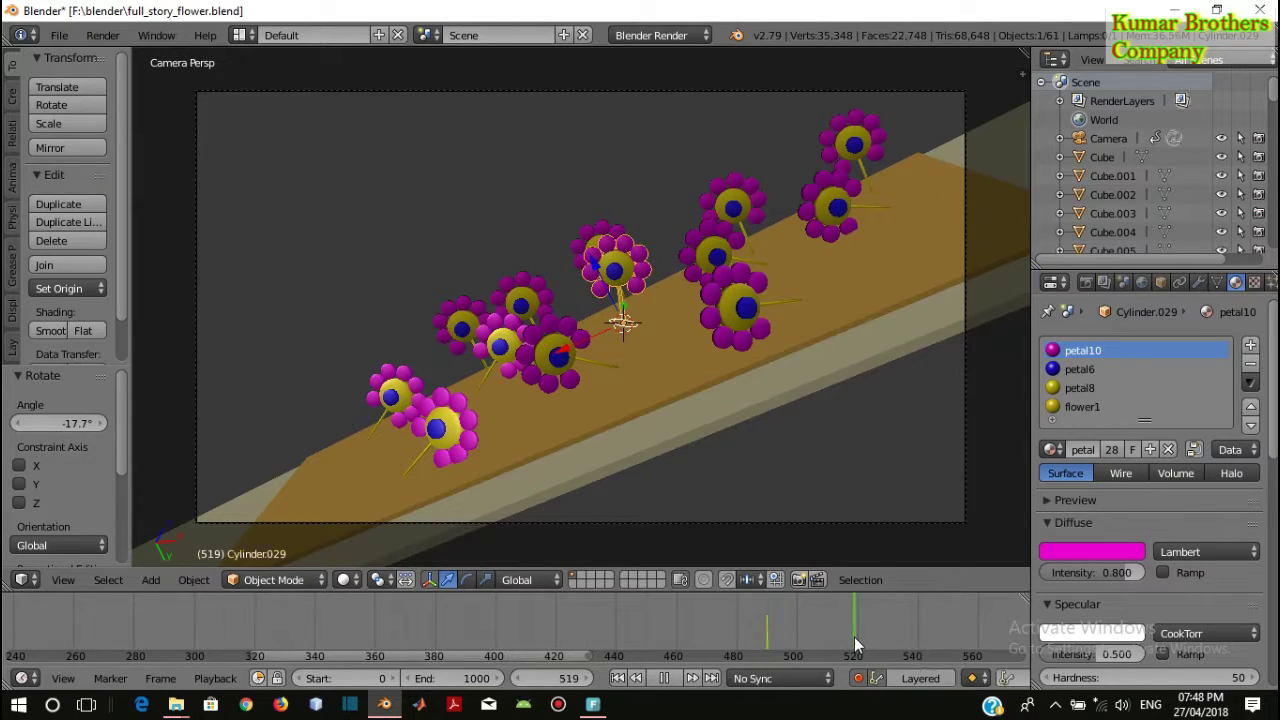
left_click(89, 105)
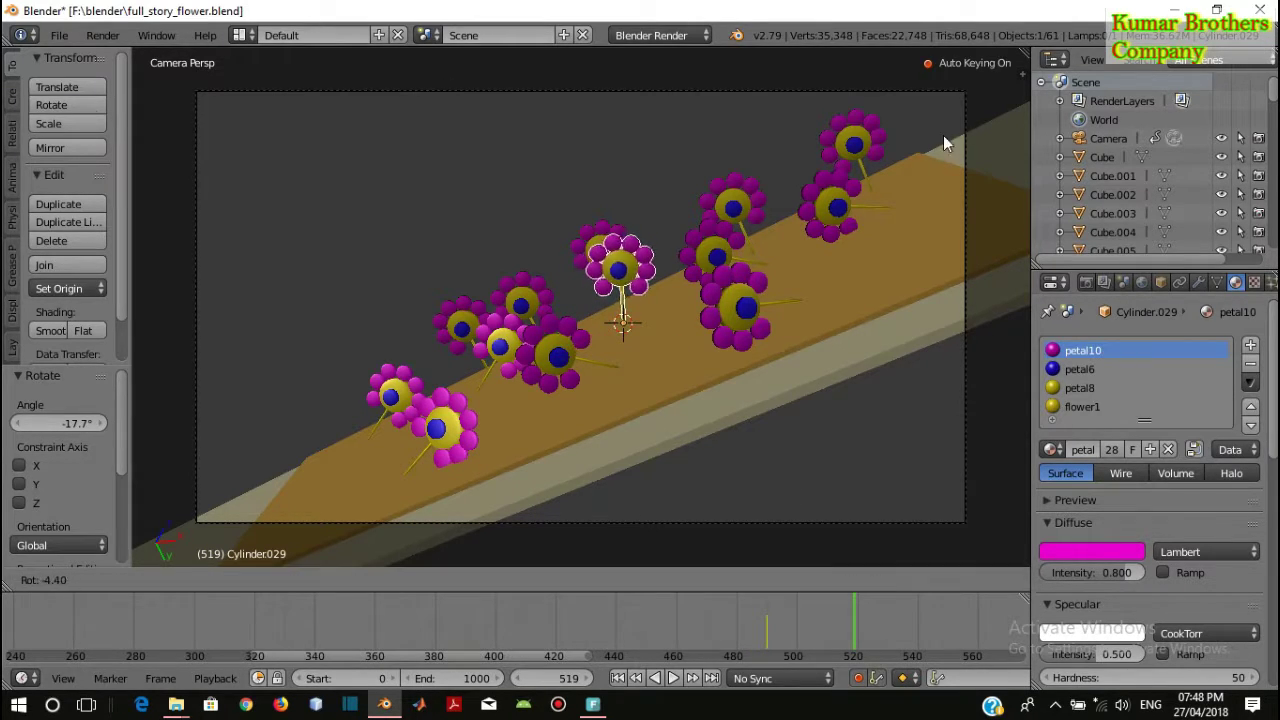
left_click(661, 302)
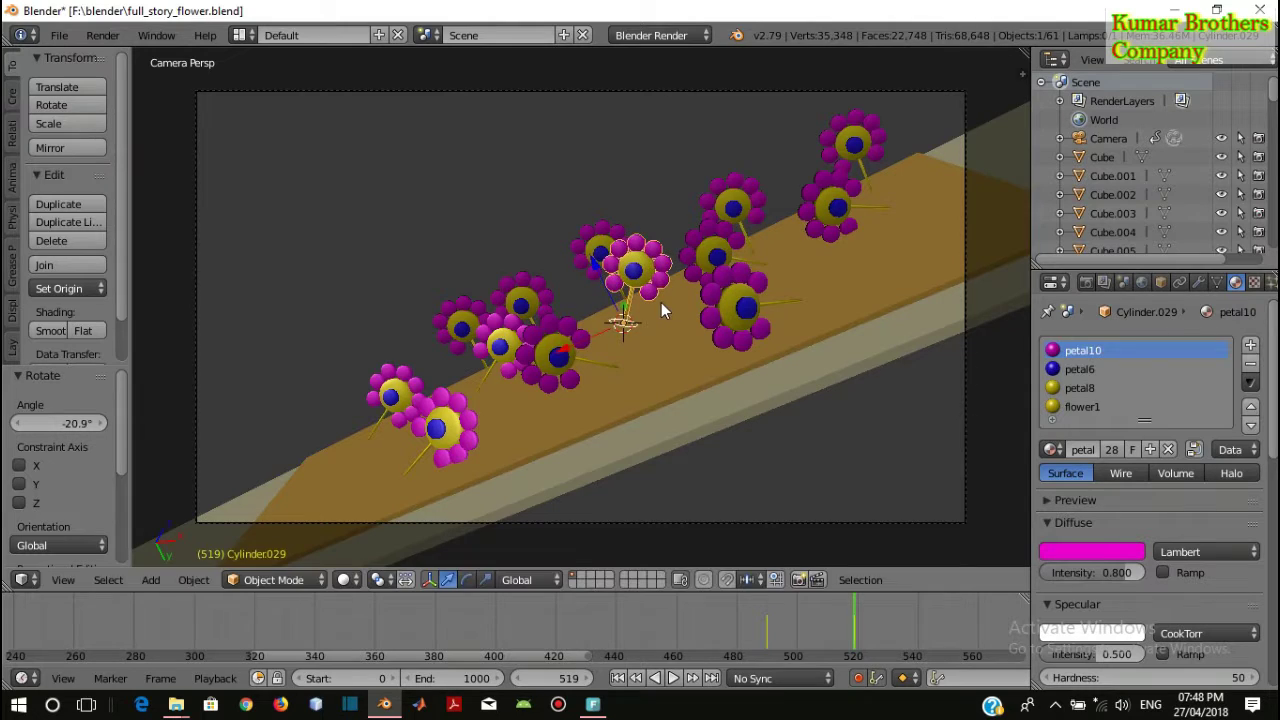
left_click(978, 635)
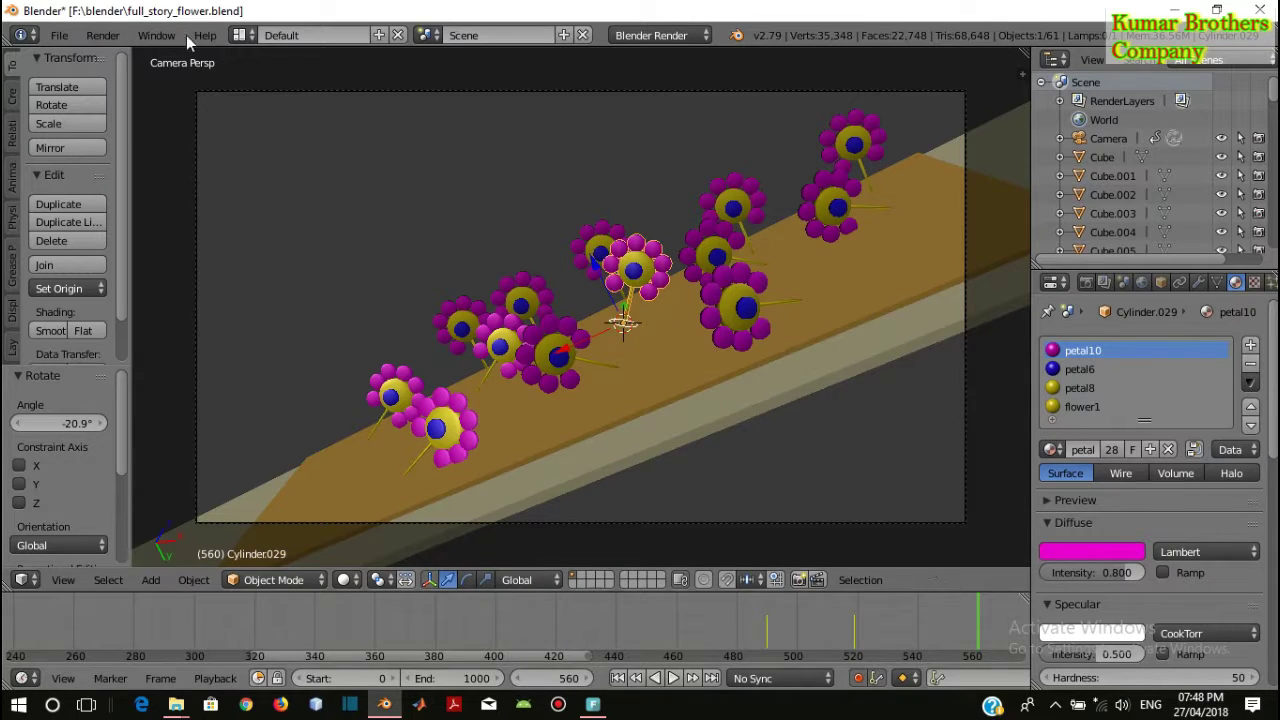
left_click(73, 104)
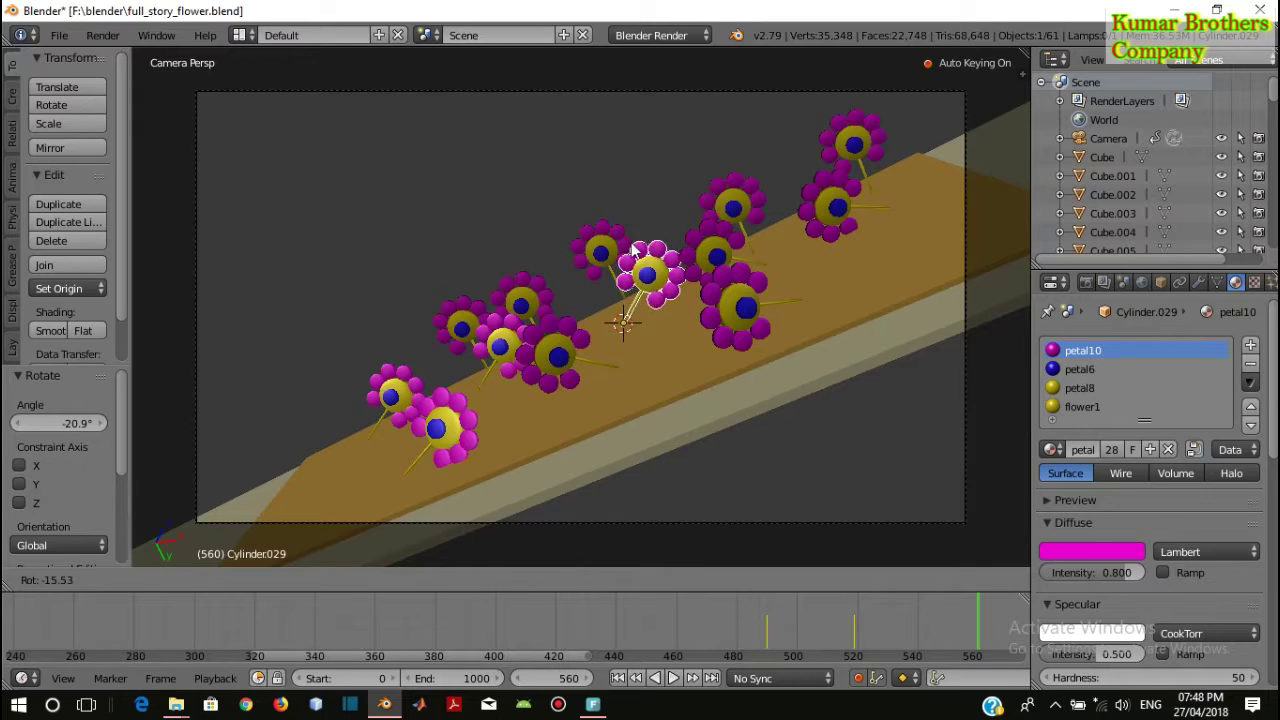
left_click(552, 273)
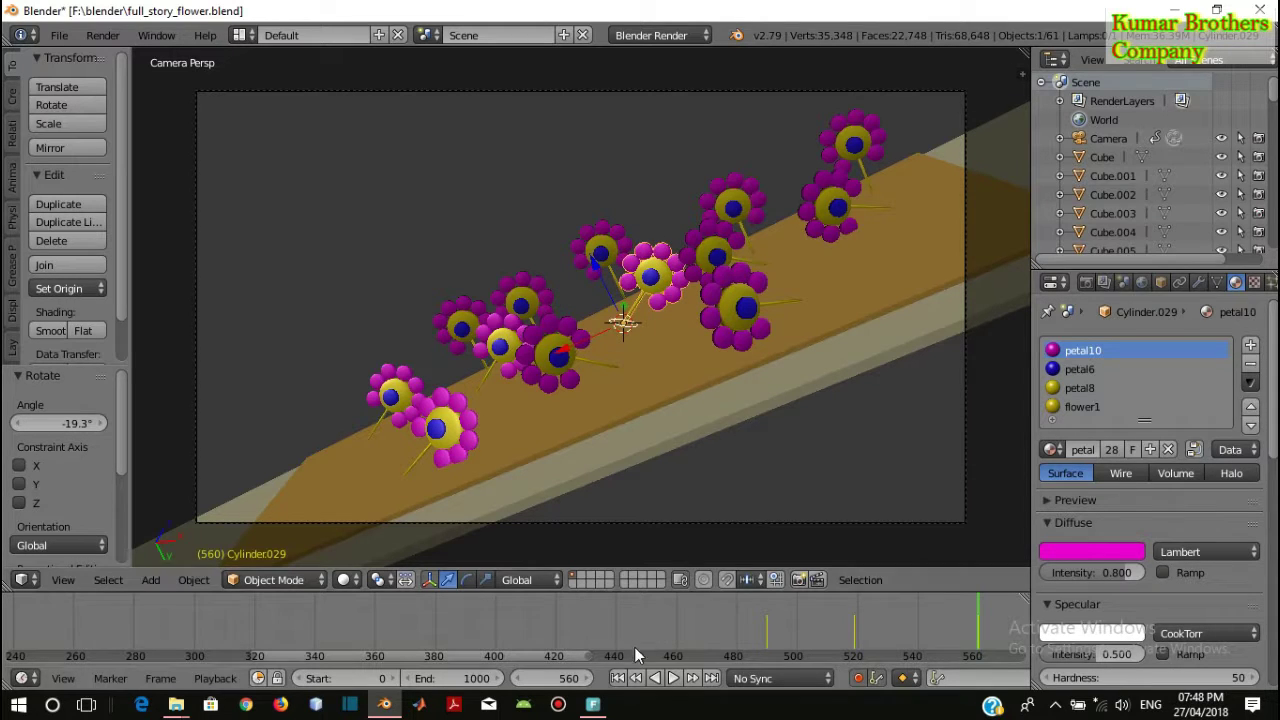
Save the blend file, overwriting it, and rewind the animation to frame 0
key("ctrl+s")
left_click(703, 442)
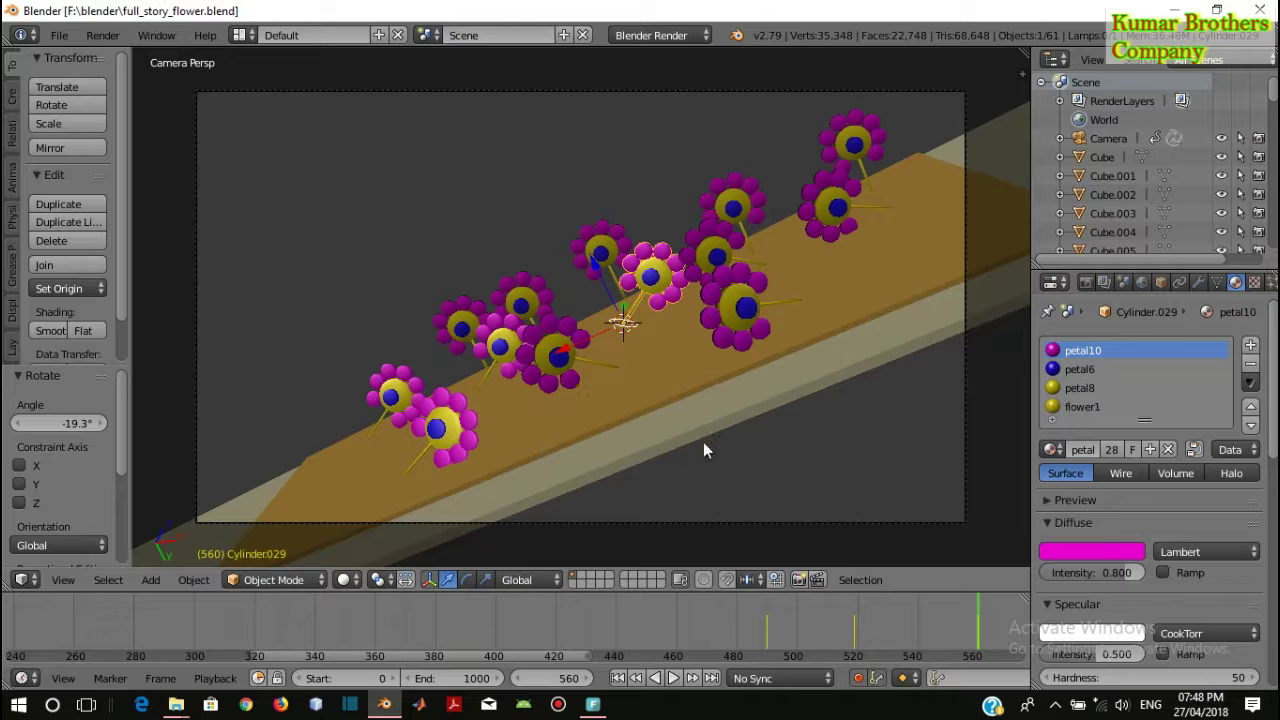
left_click(617, 678)
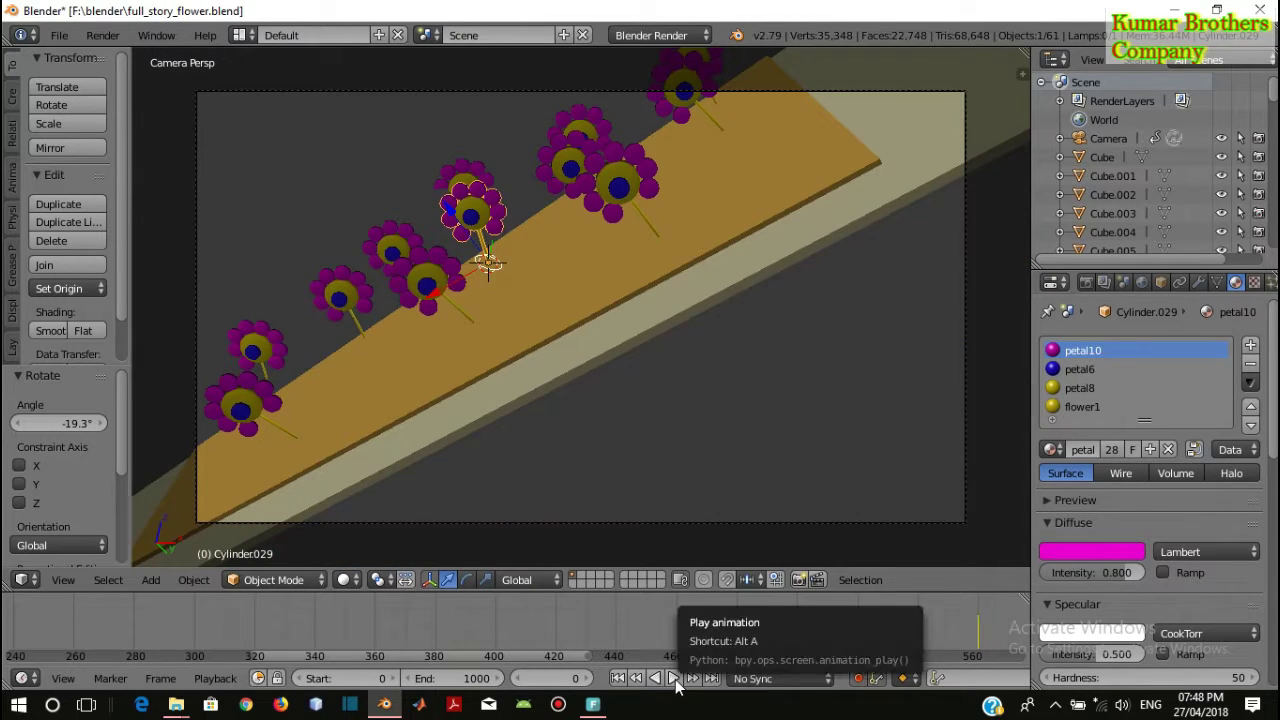
Play the animation from the start to watch the flowers sway, then stop it
left_click(674, 678)
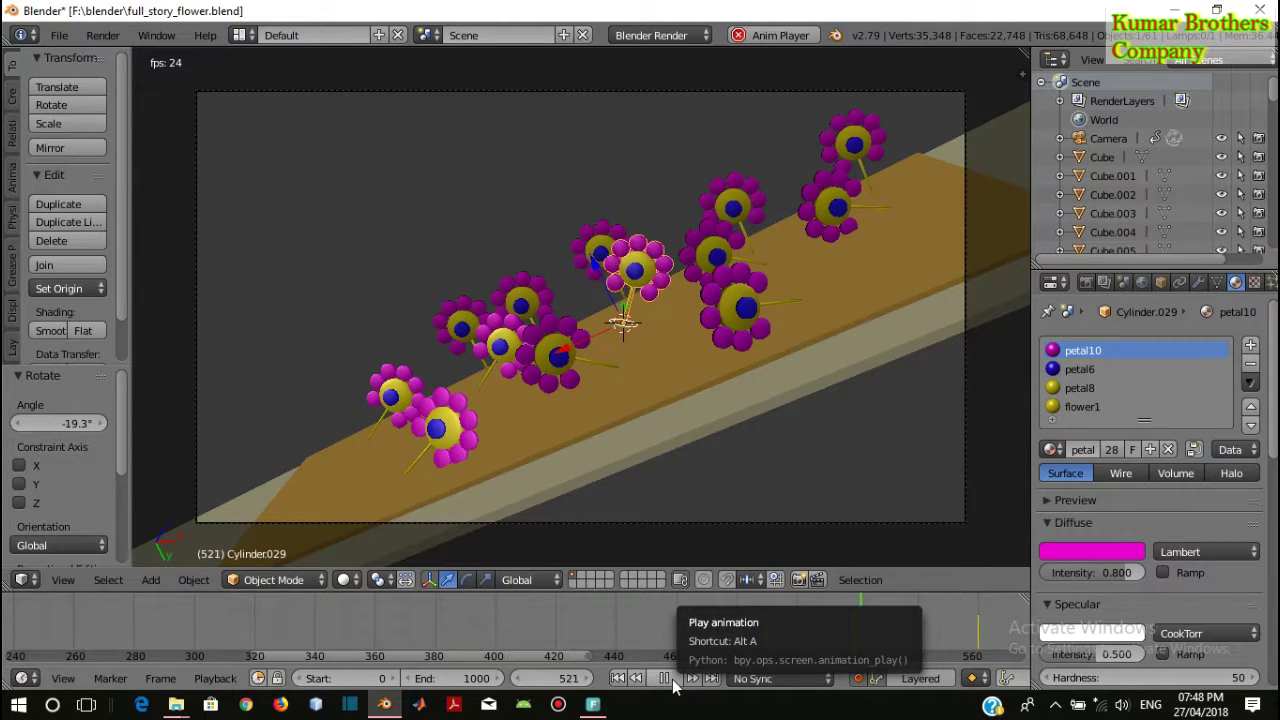
left_click(673, 681)
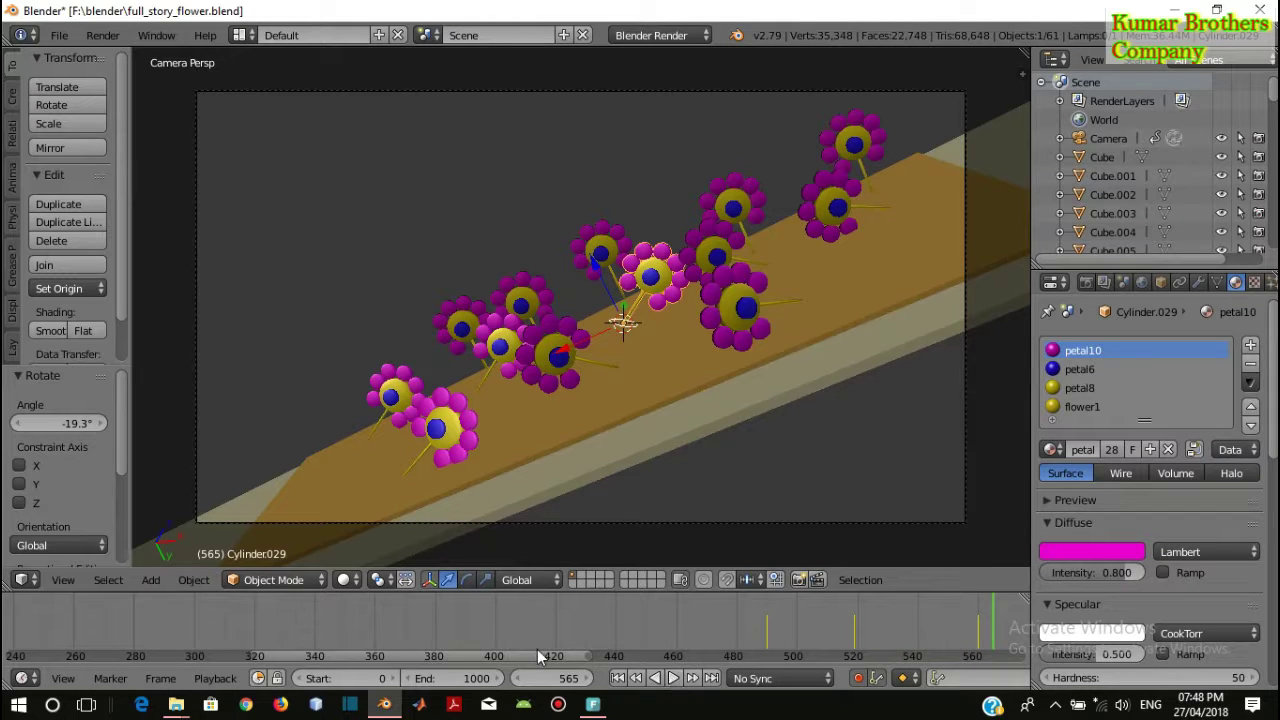
scroll(544, 649, "down", 3, "ctrl")
scroll(623, 649, "down", 3, "ctrl")
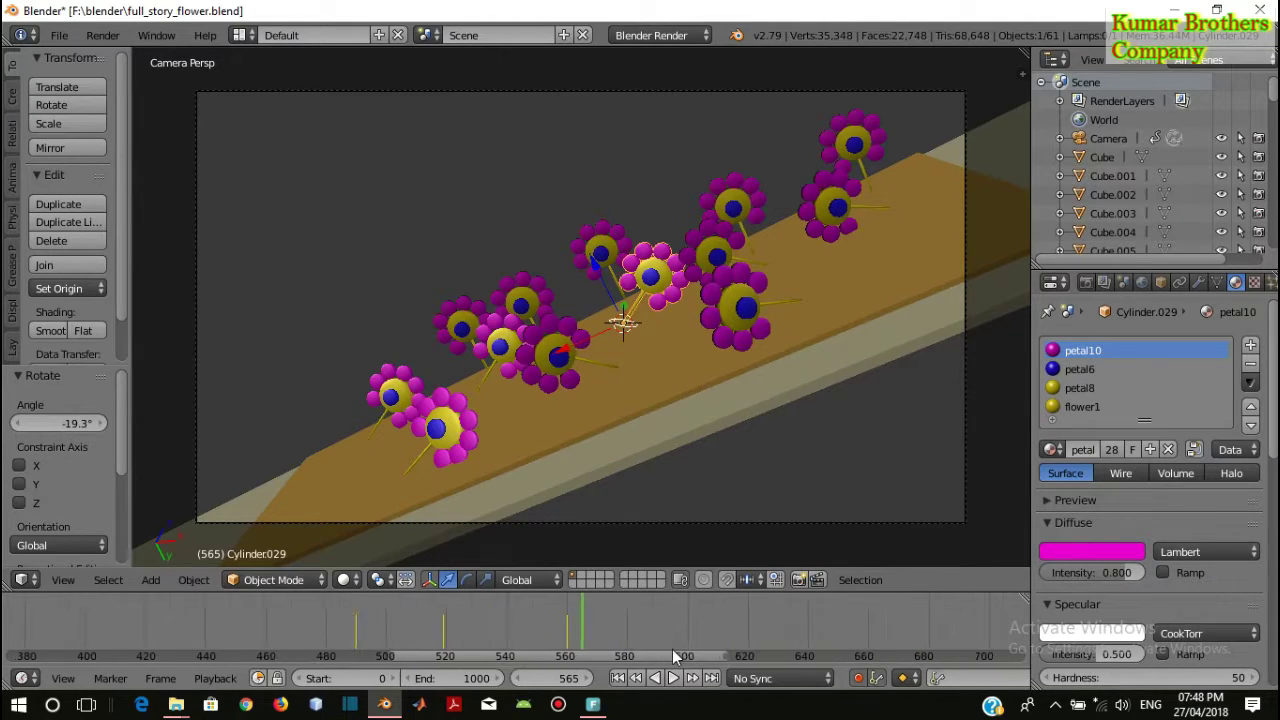
scroll(672, 649, "down", 2, "ctrl")
scroll(677, 649, "down", 1, "ctrl")
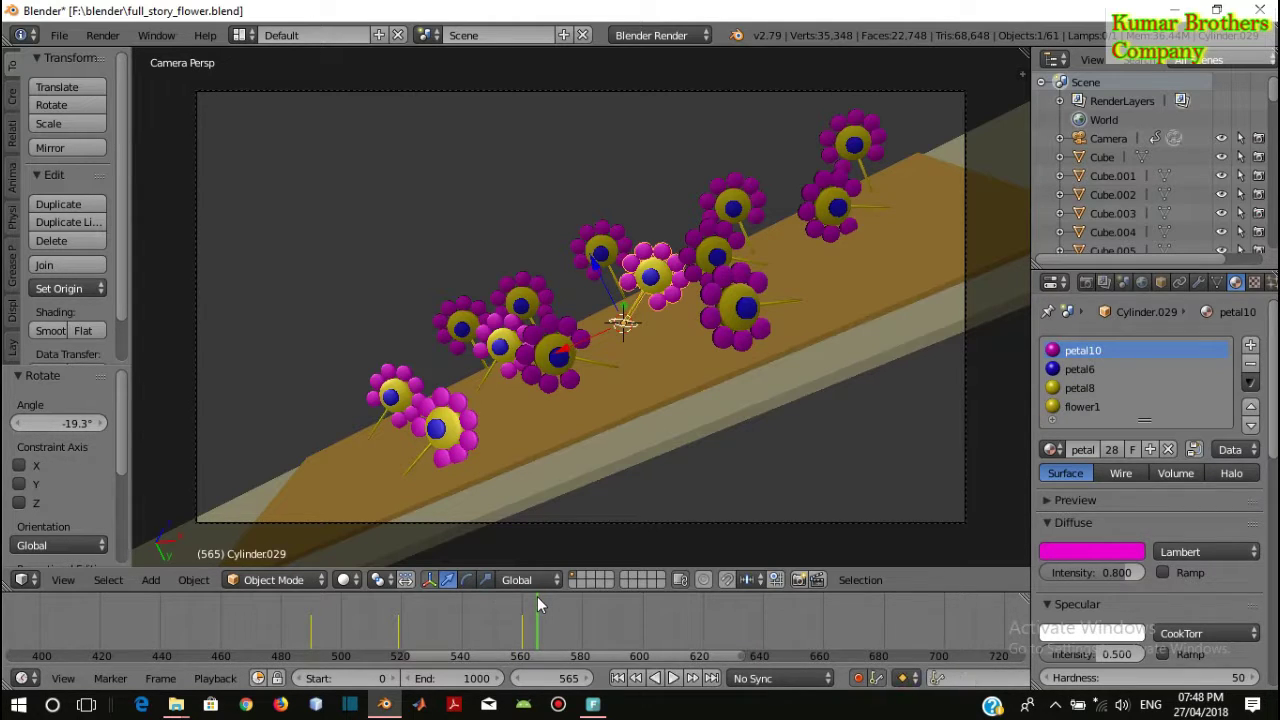
Play the animation in reverse and scrub back to frame 525 and through the sway
key("shift+alt+a")
left_click_drag(517, 598, 412, 655)
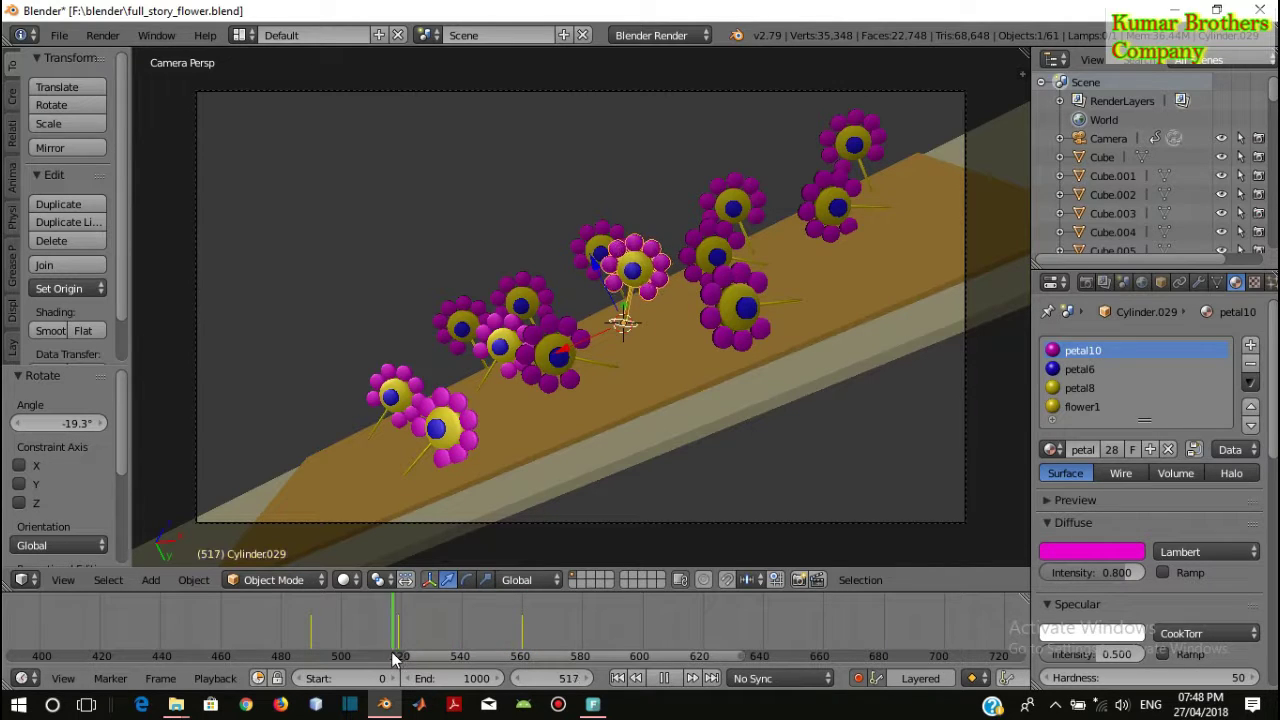
left_click_drag(412, 655, 530, 666)
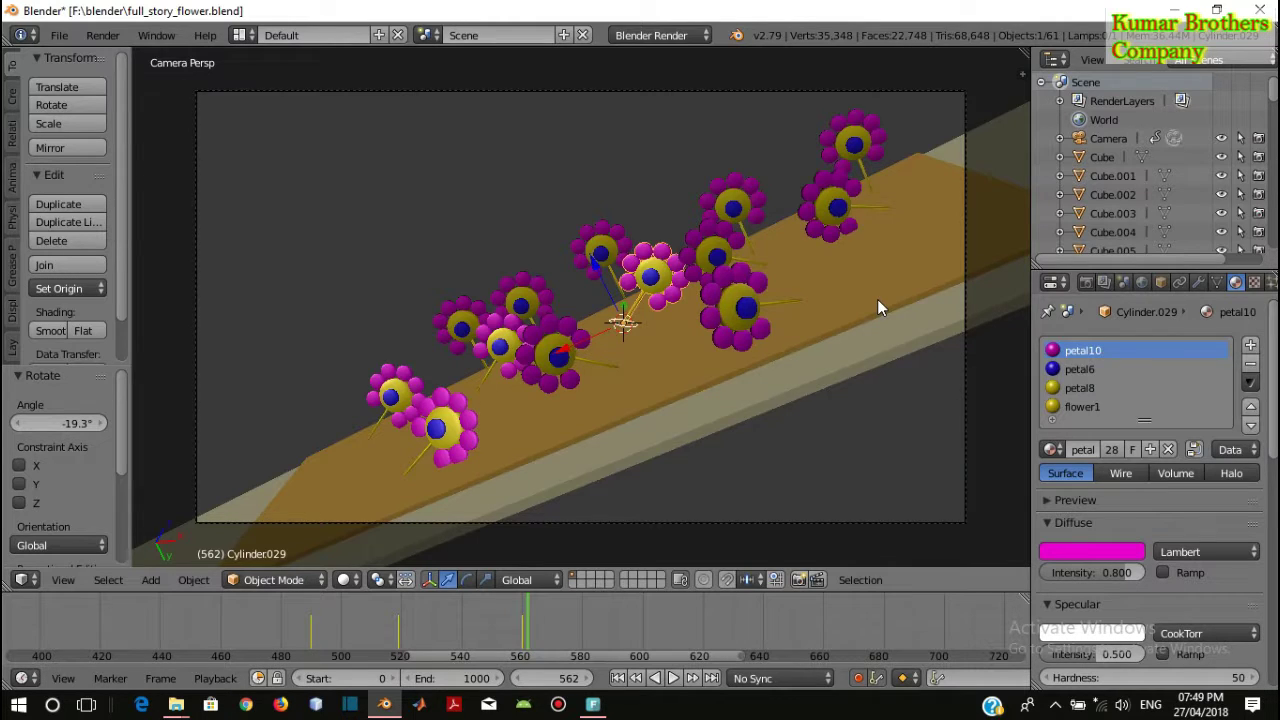
Slide the camera 19.648 units along Y, check its shot, then view the scene from the front
key("KP_0")
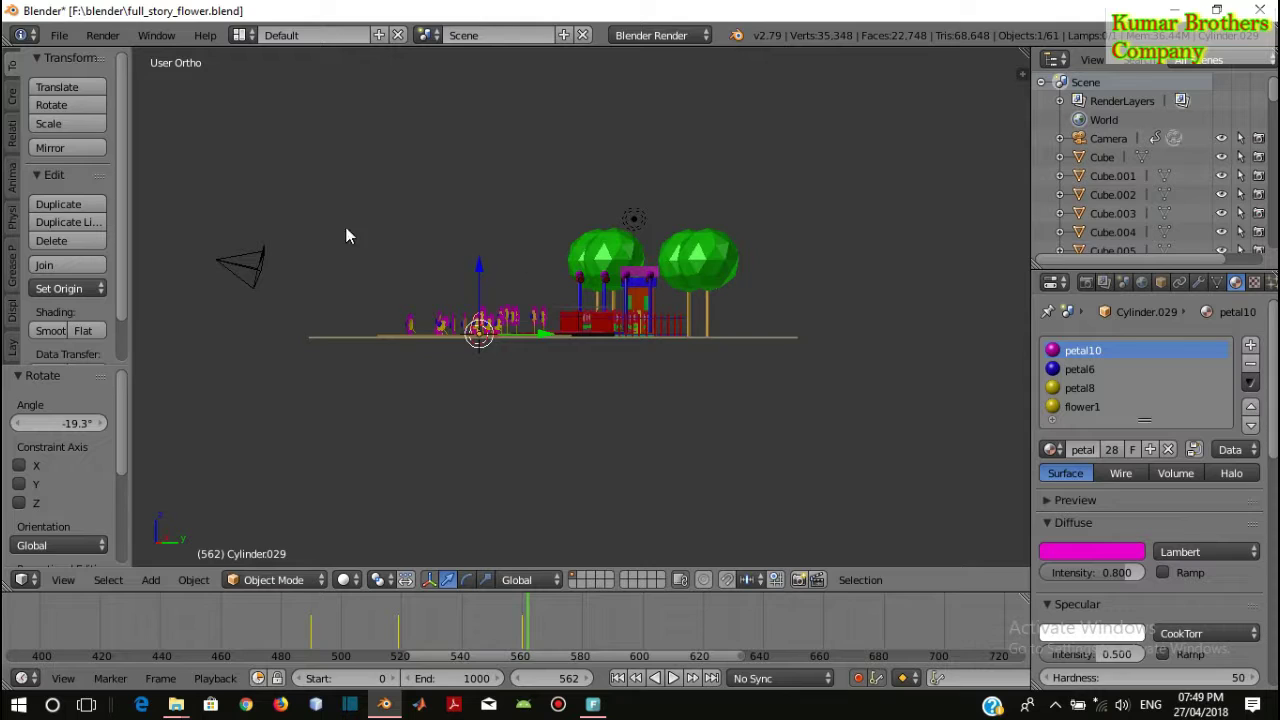
right_click(238, 263)
left_click_drag(277, 258, 334, 267)
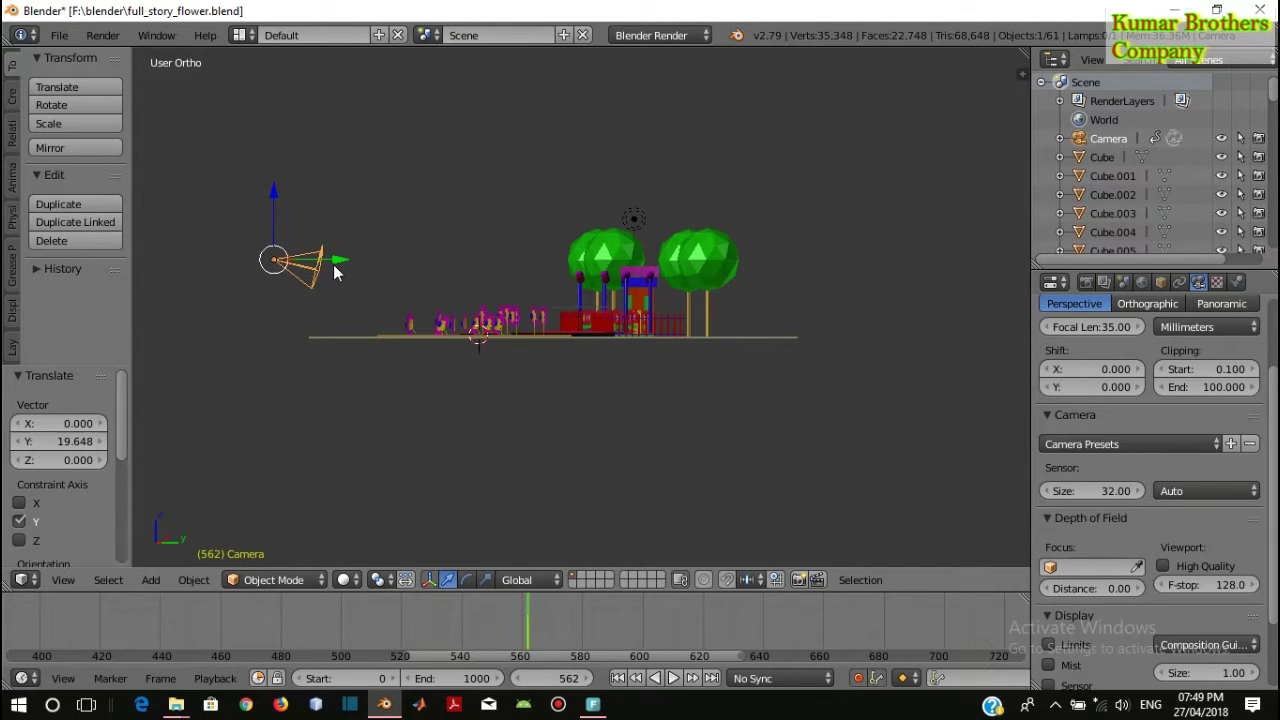
key("KP_0")
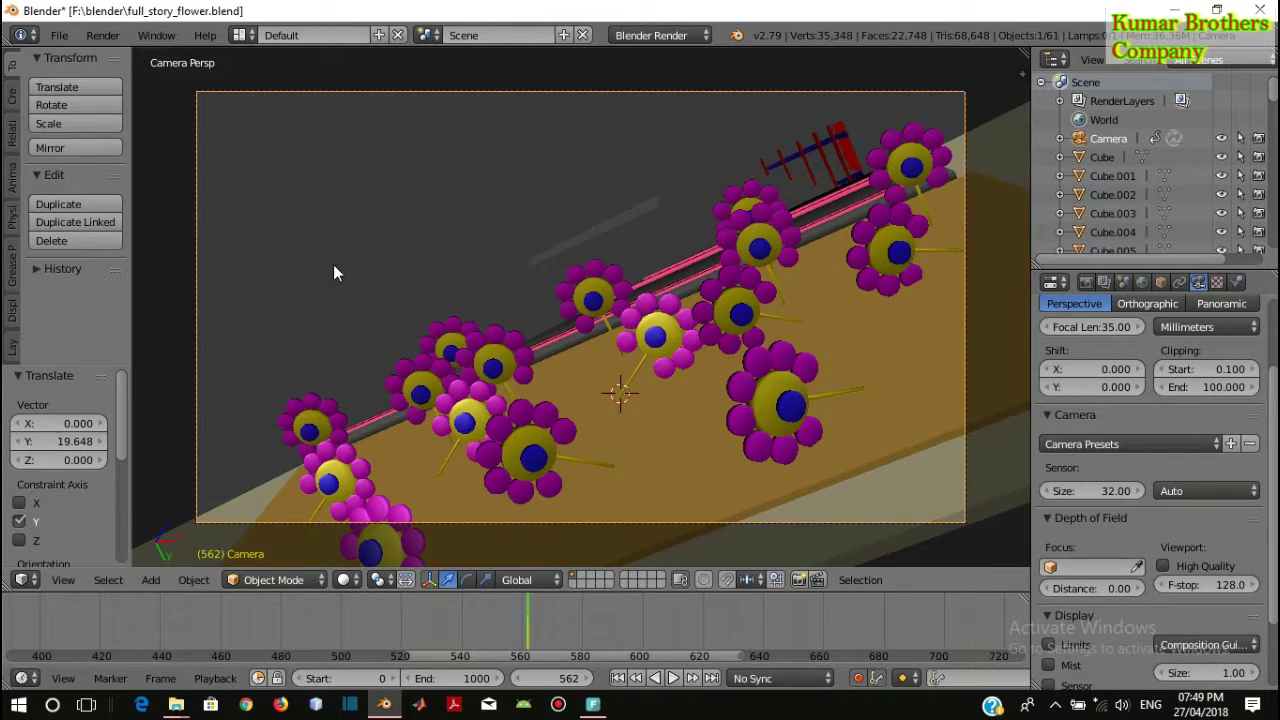
key("KP_0")
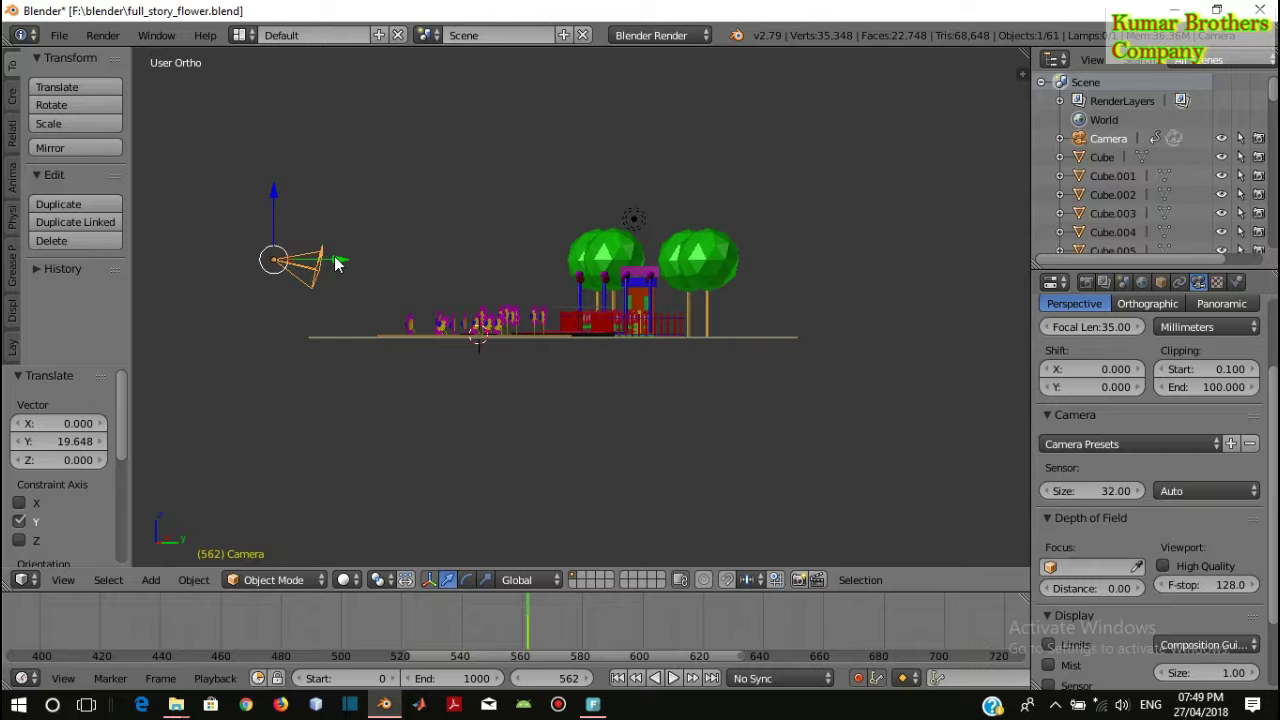
key("KP_1")
Tilt the camera -12.8° about X and check its framing through the camera
key("KP_5")
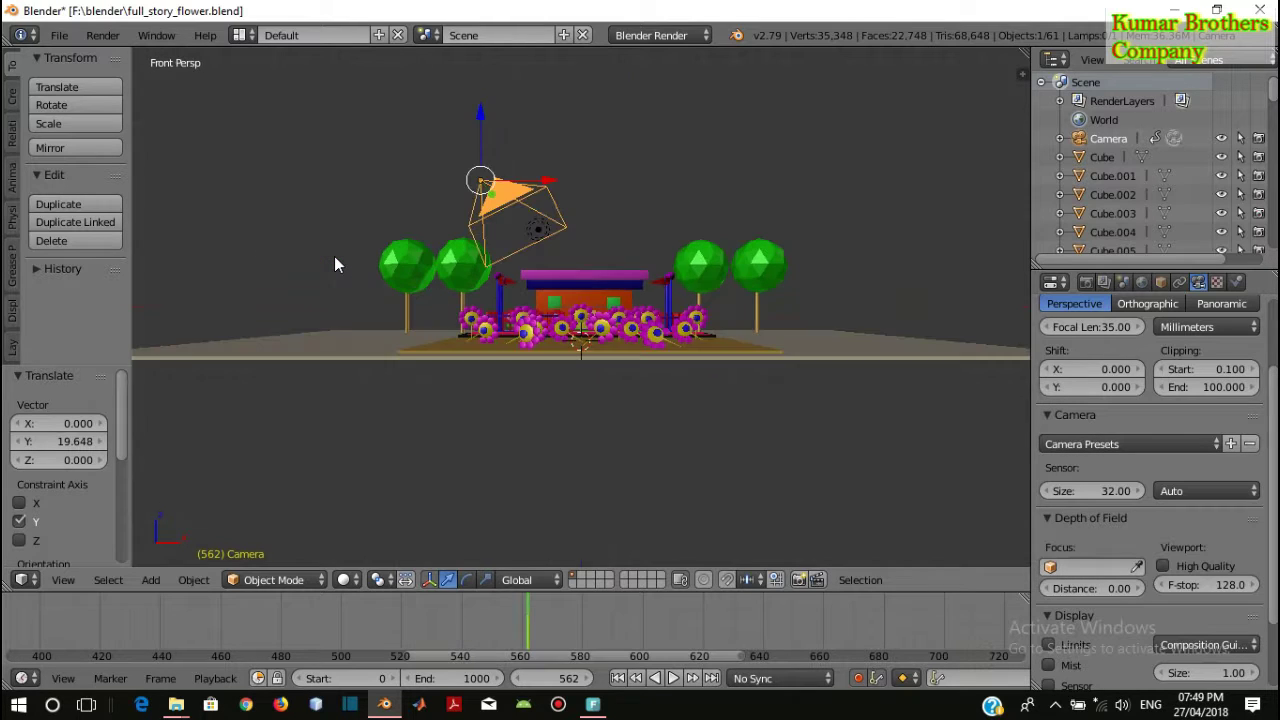
key("KP_5")
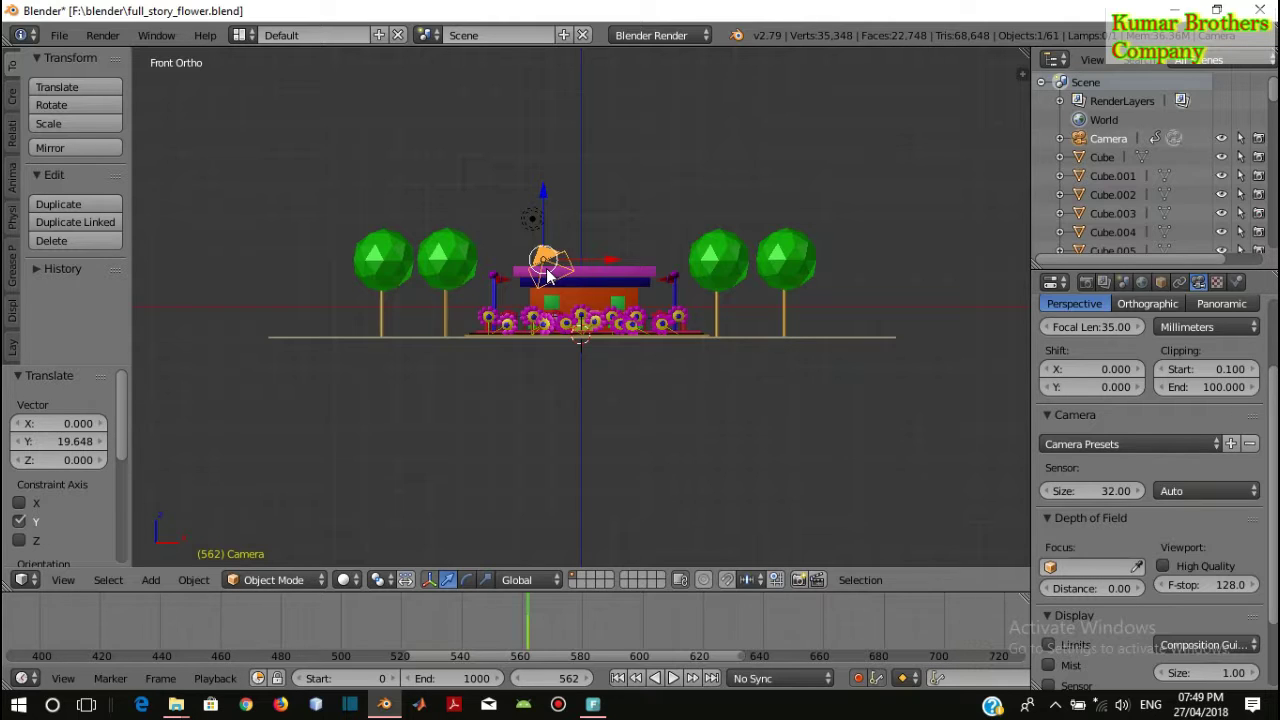
key("r")
key("x")
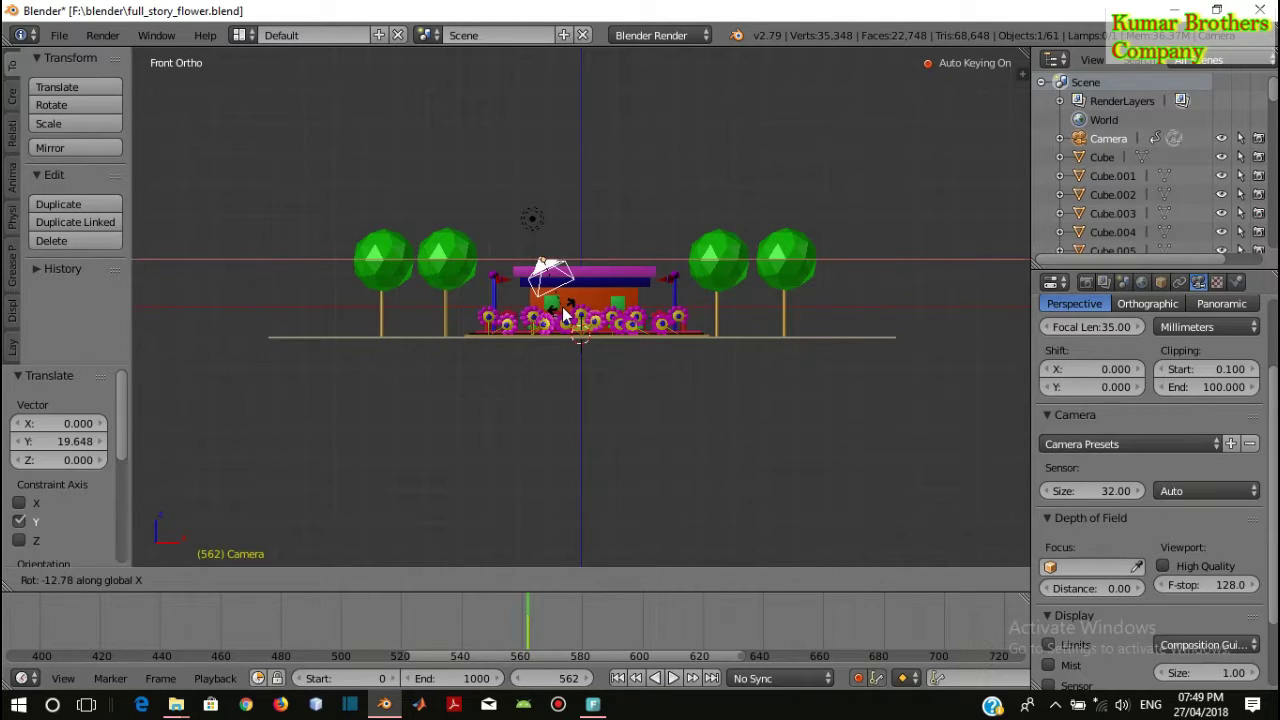
left_click(563, 316)
key("KP_0")
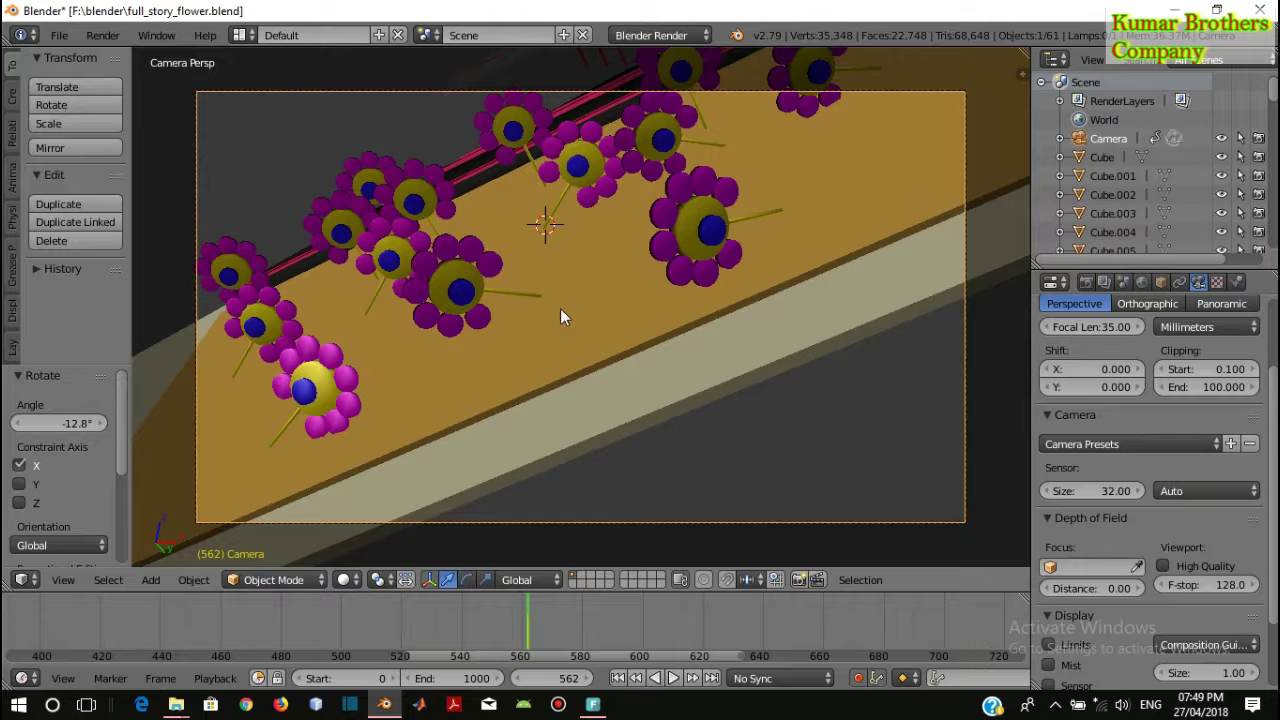
key("KP_0")
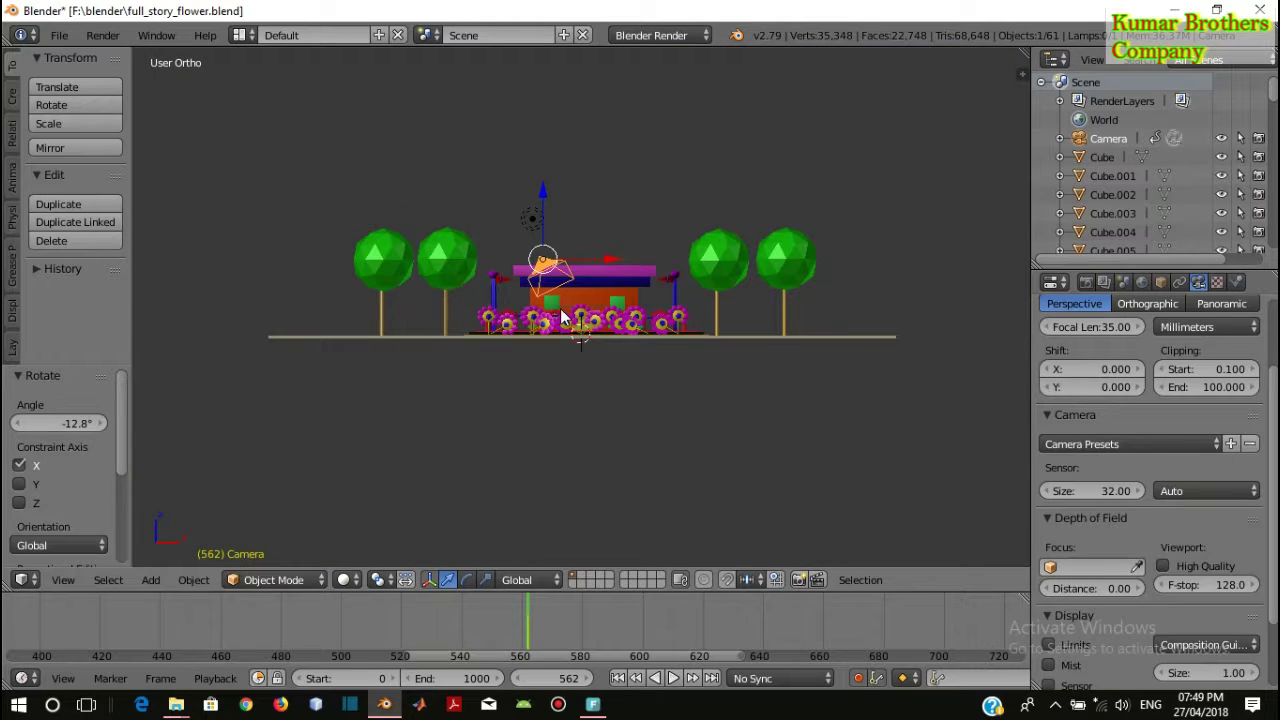
key("KP_1")
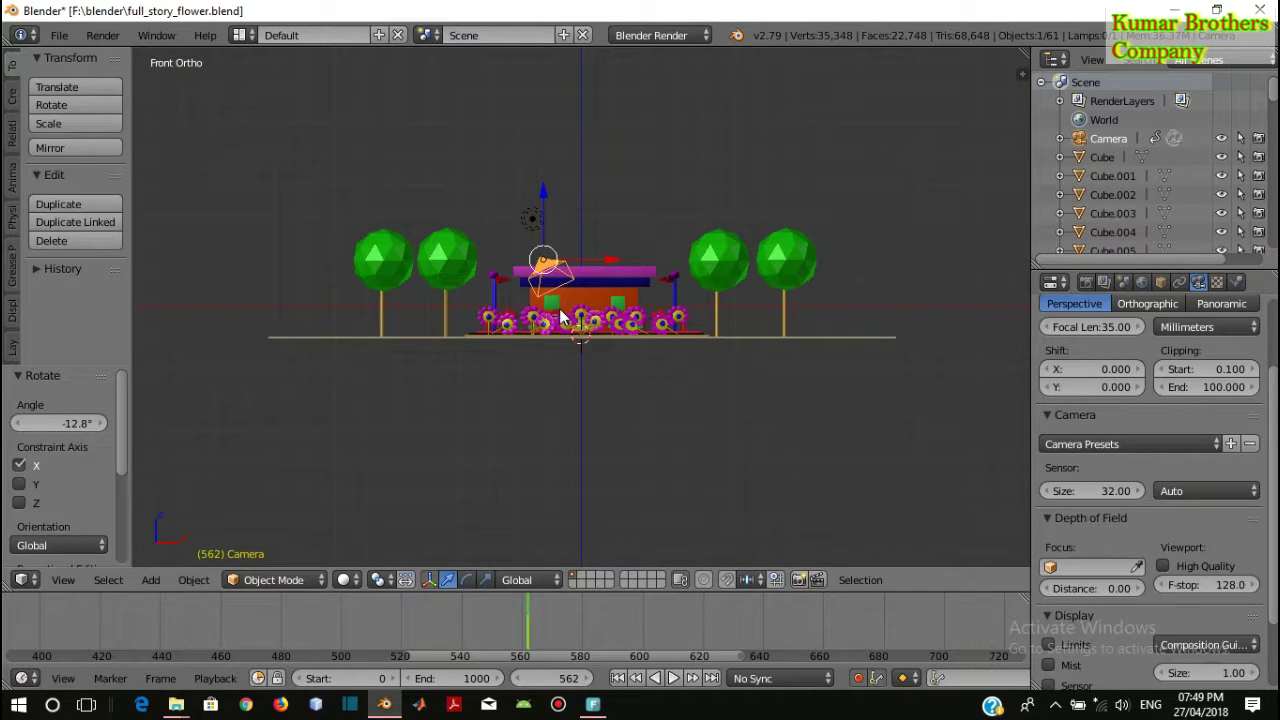
Tilt the camera 21.7° about X and turn it 32° about Y
key("r")
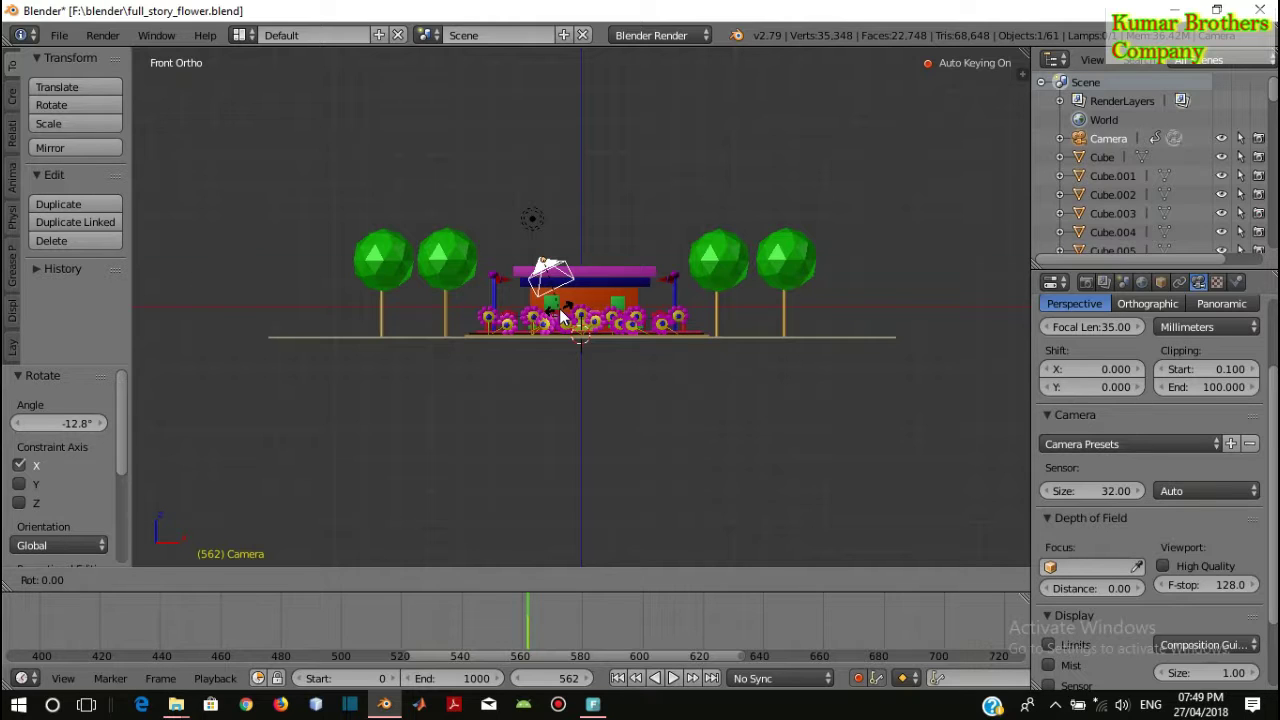
key("x")
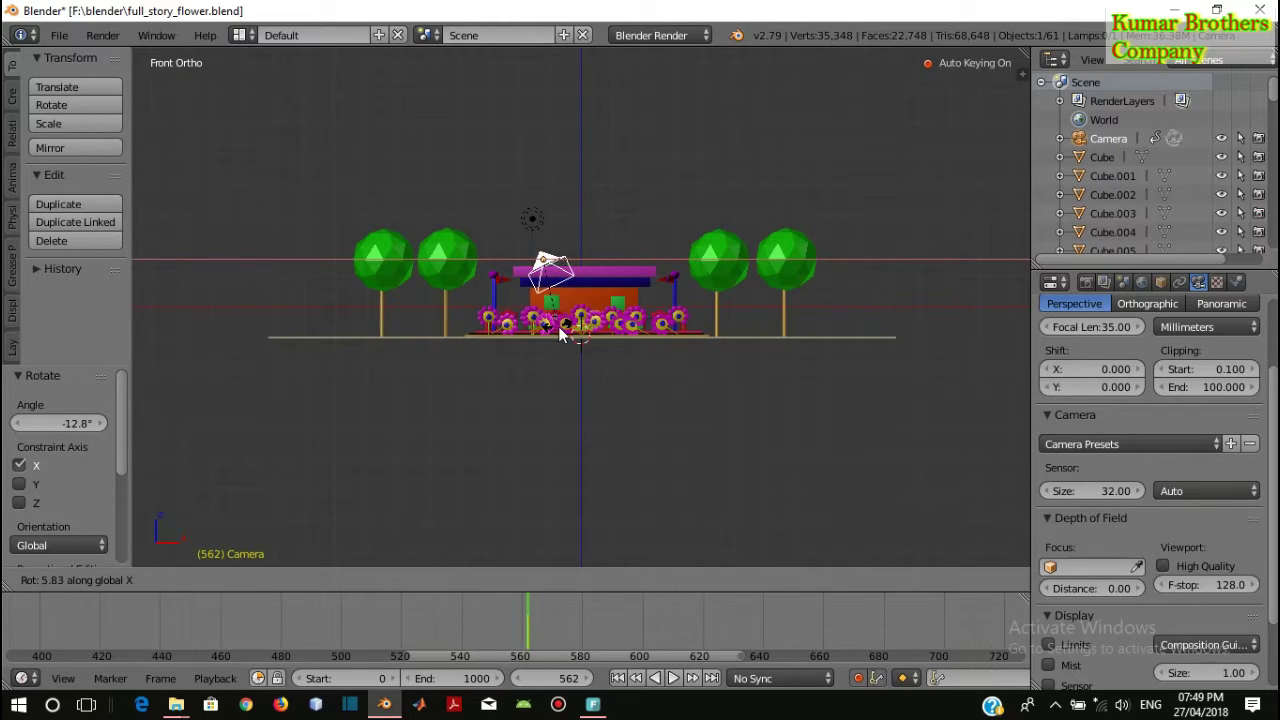
left_click(574, 461)
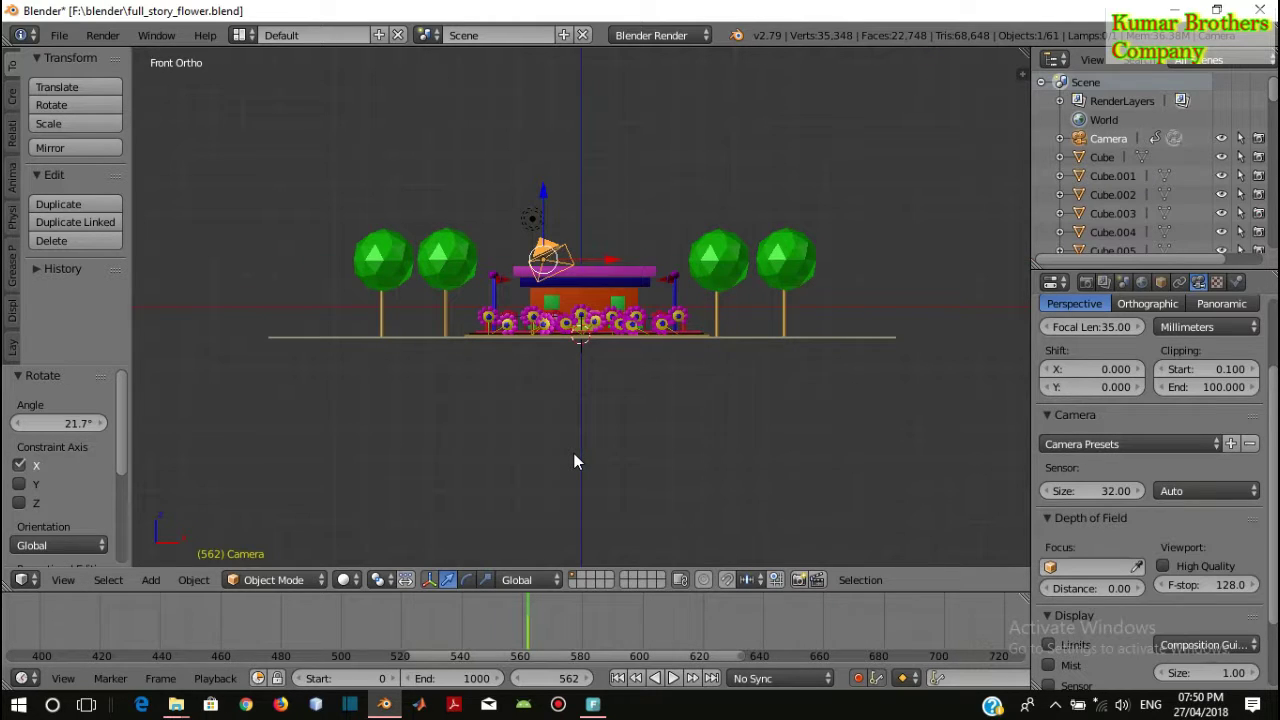
key("r")
key("y")
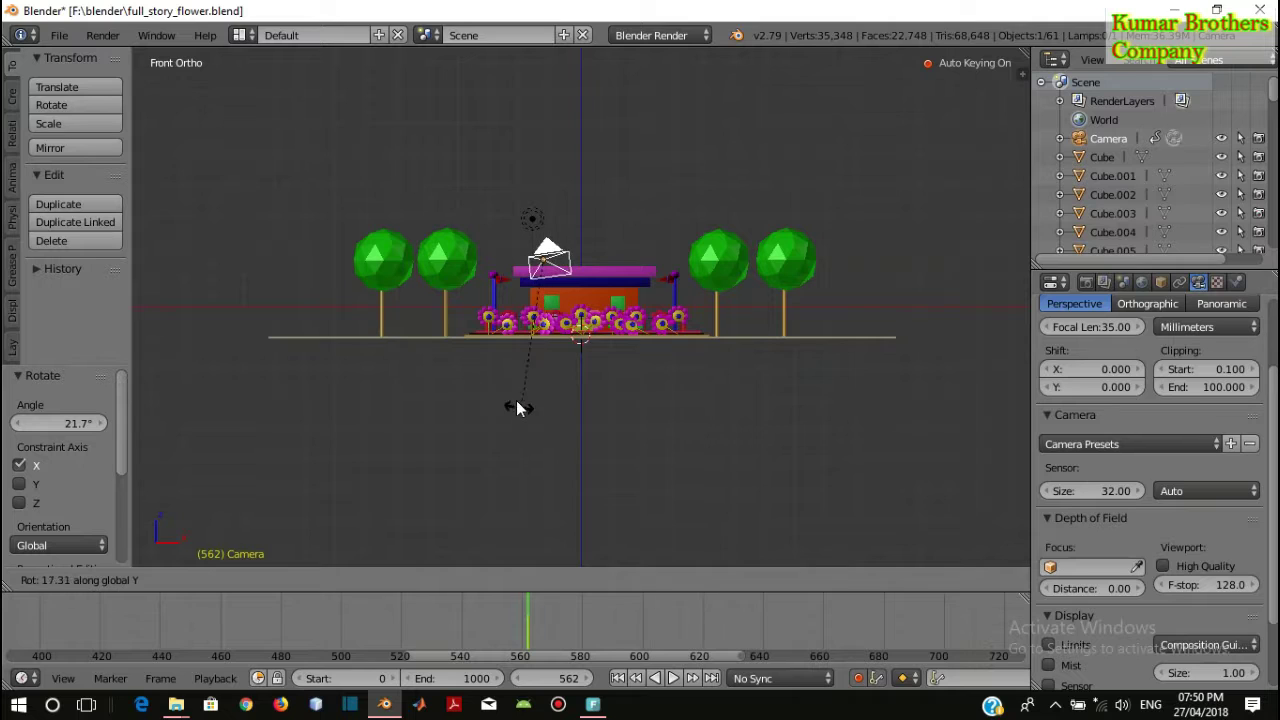
left_click(495, 374)
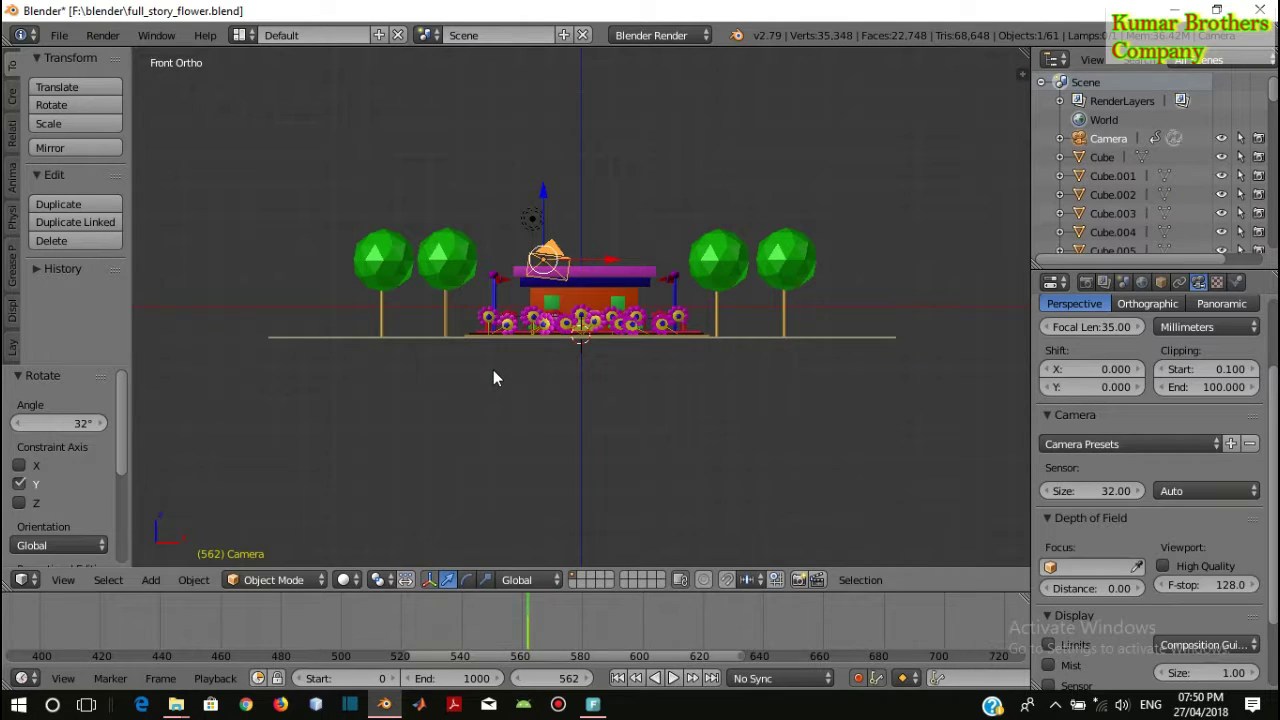
key("KP_0")
key("KP_0")
Turn the camera 0.908° about Z and check the shot from several views
key("r")
key("z")
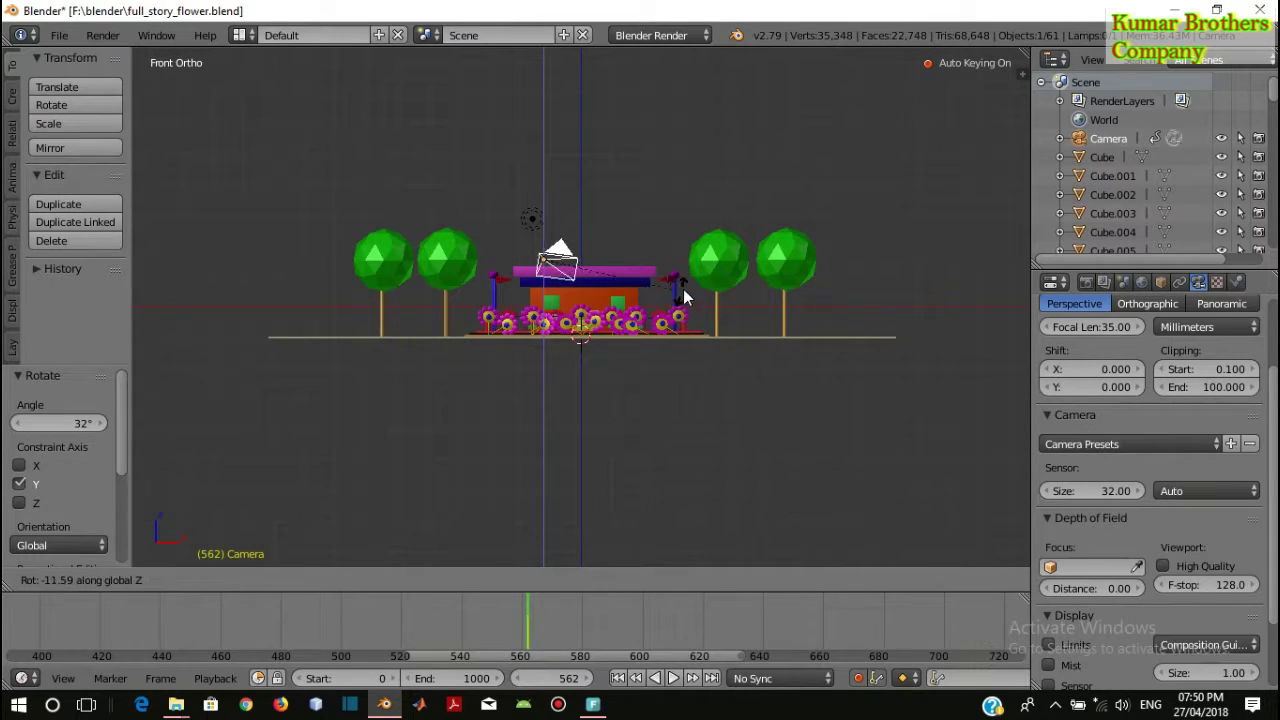
left_click(608, 290)
key("KP_8")
key("KP_0")
key("KP_2")
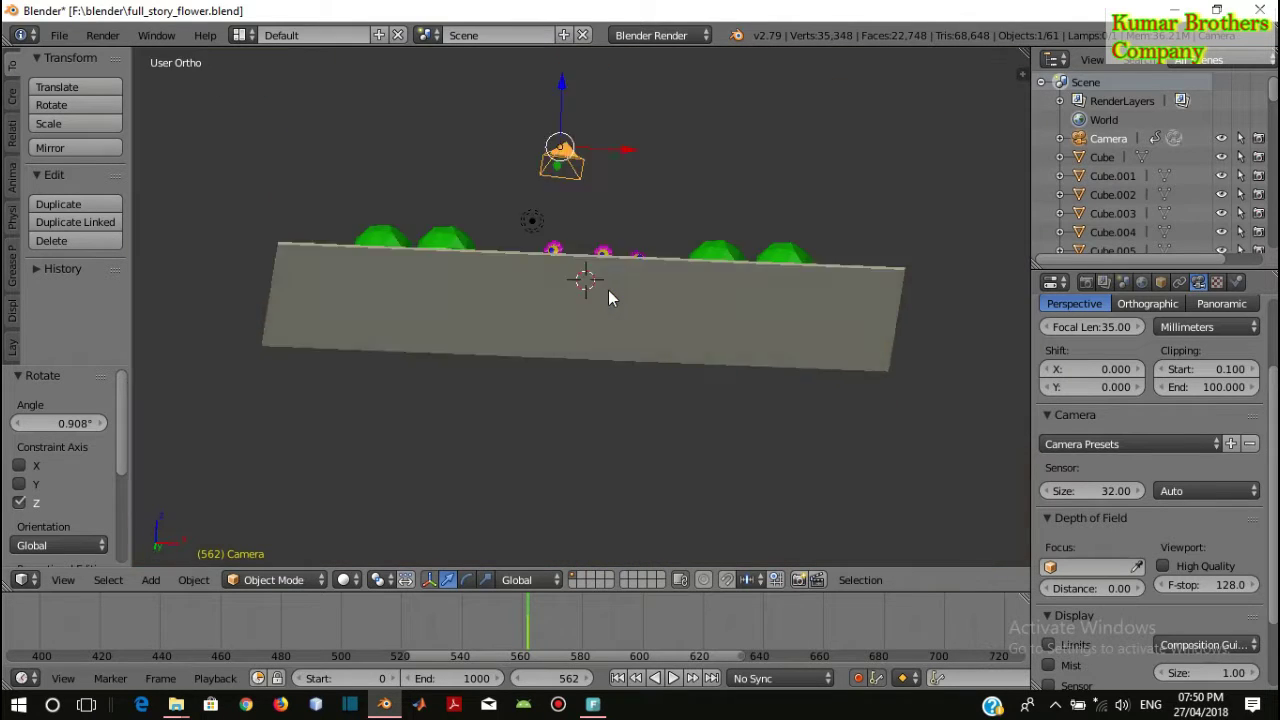
key("KP_1")
Tilt the camera -13.8° about X so it angles down over the flowers
key("r")
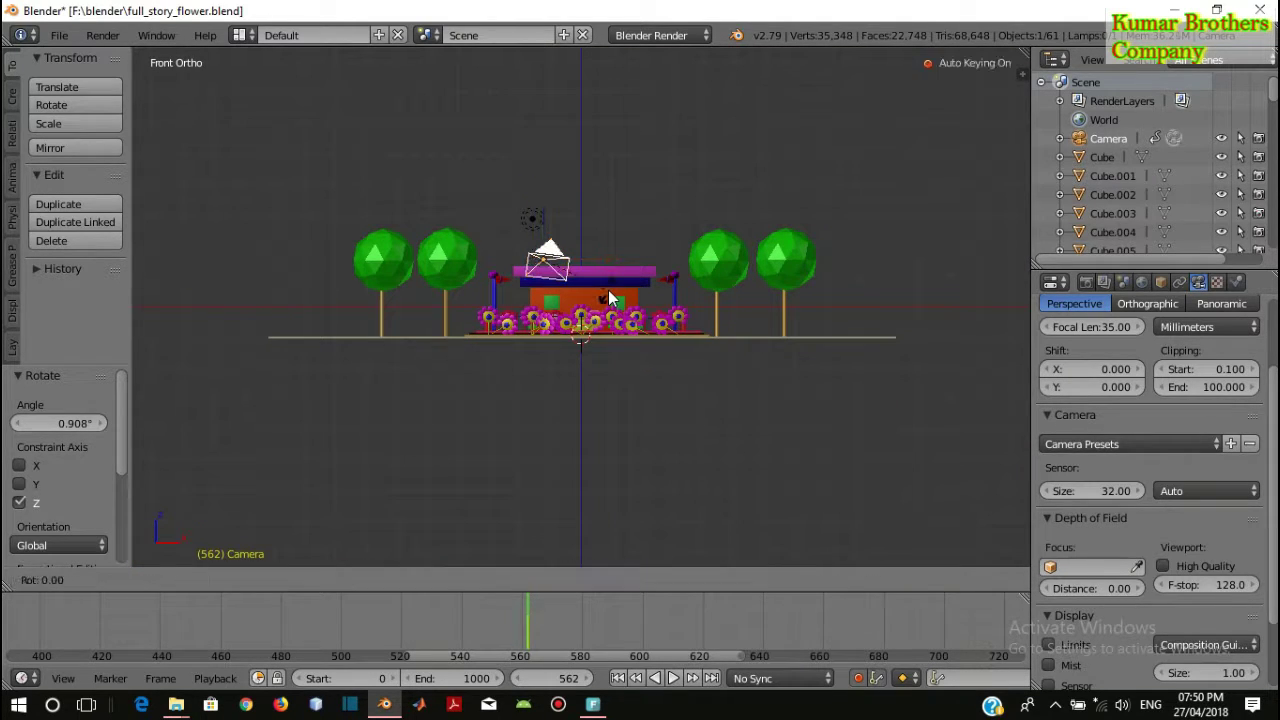
key("x")
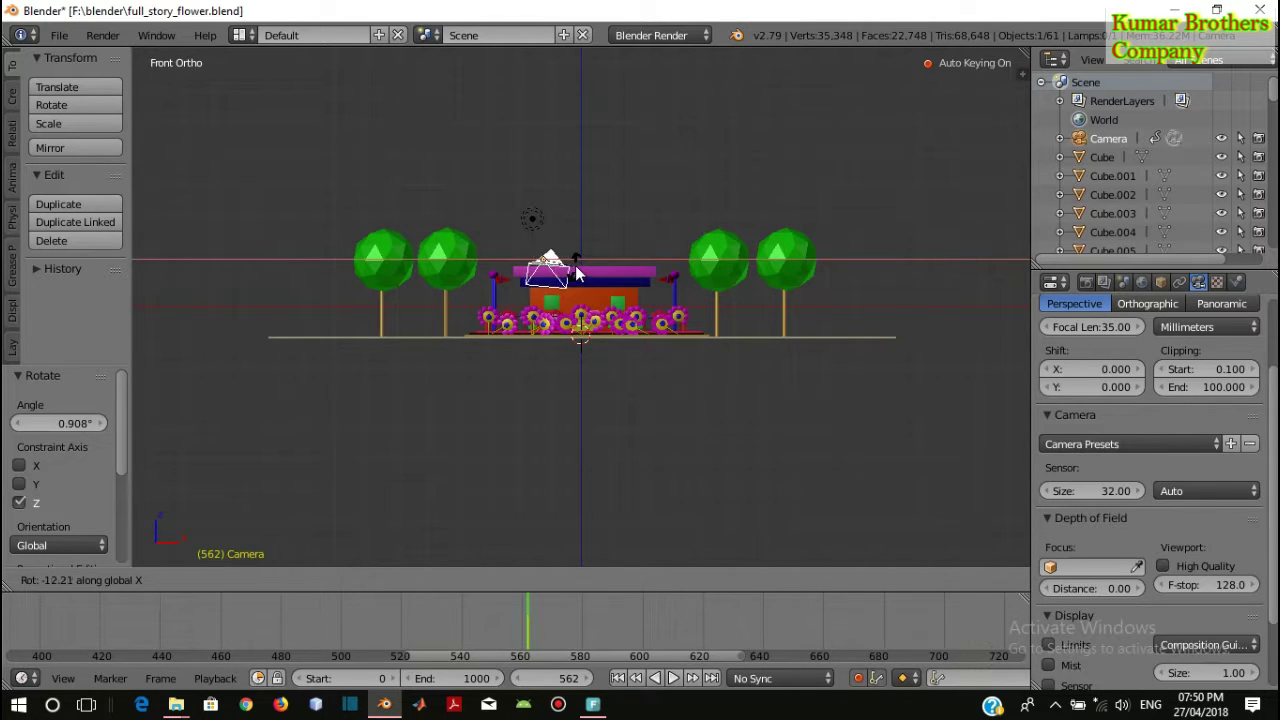
left_click(575, 272)
mouse_move(573, 271)
middle_mouse_down()
mouse_move(345, 278)
mouse_move(357, 266)
middle_mouse_up()
key("KP_0")
key("KP_1")
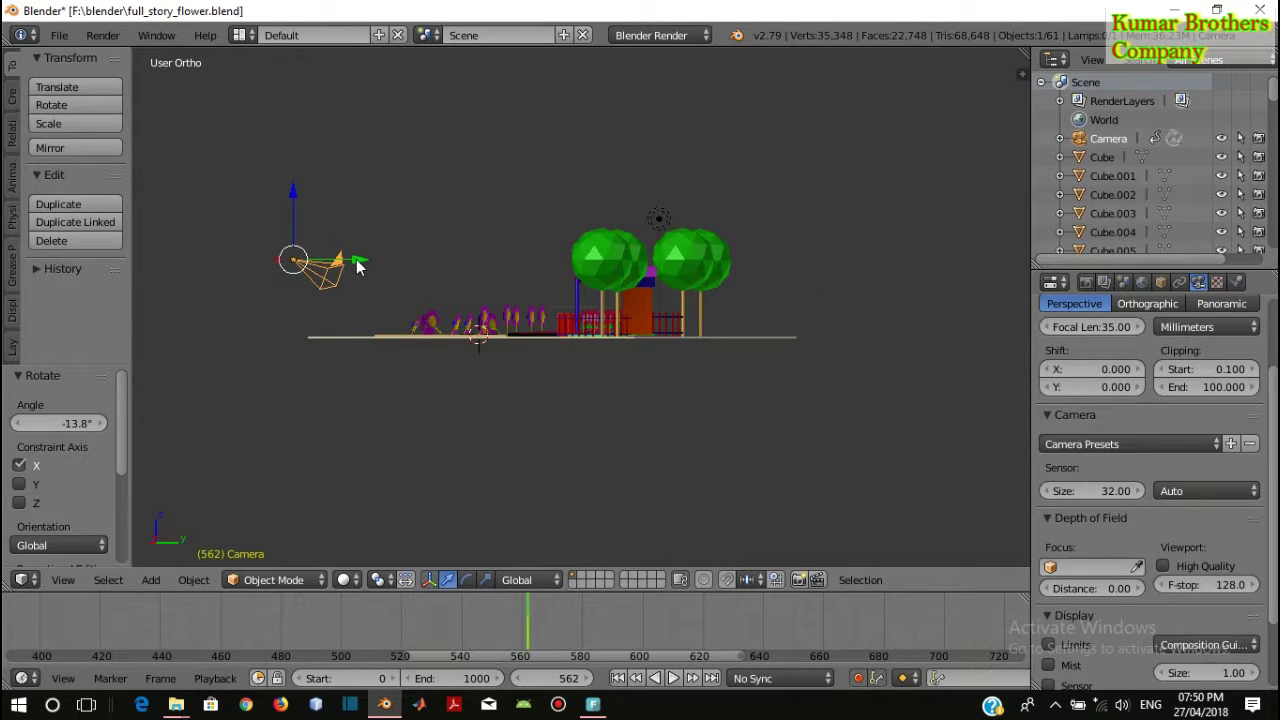
Move the camera along Y and preview its shot of the flowers
key("g")
key("y")
left_click(443, 271)
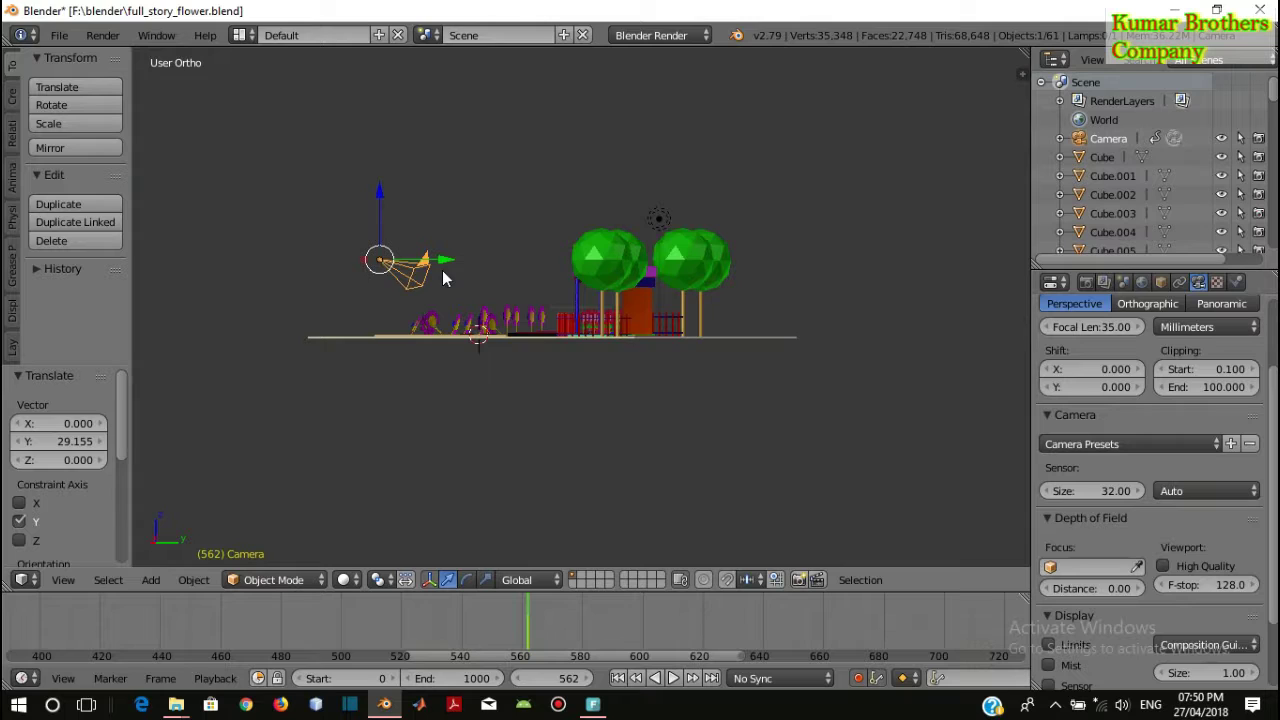
key("KP_5")
key("KP_0")
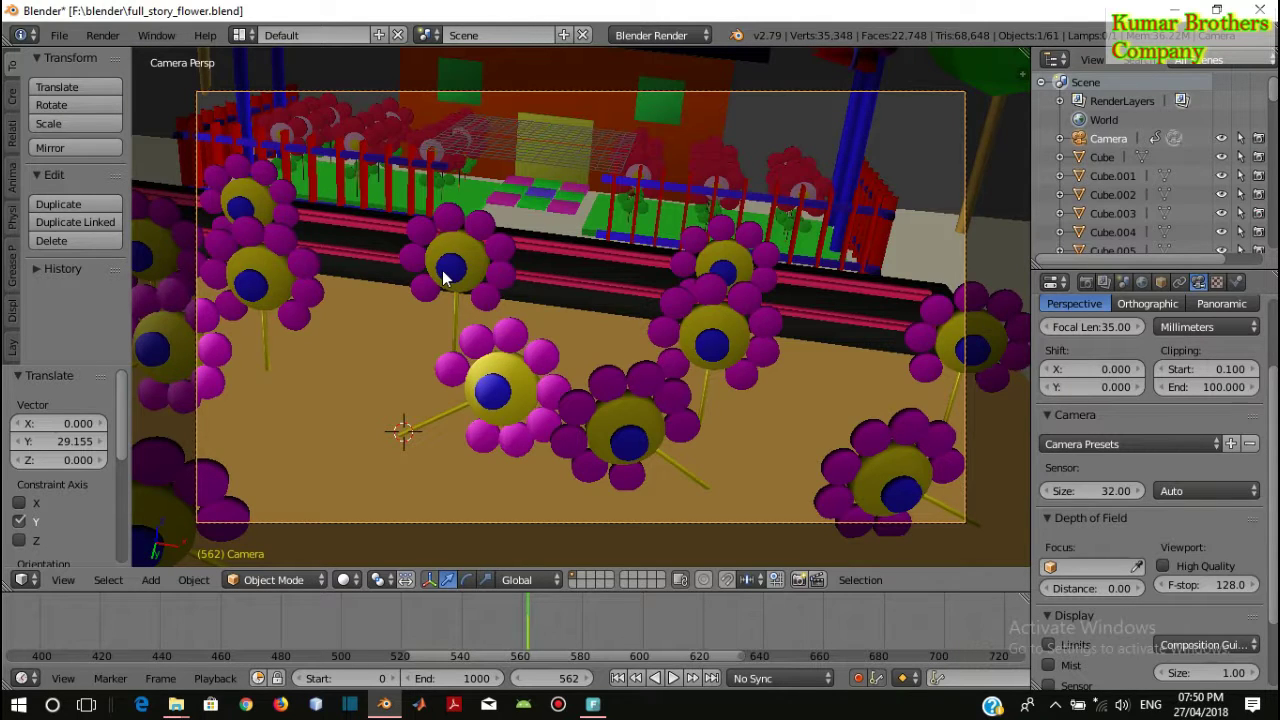
key("KP_0")
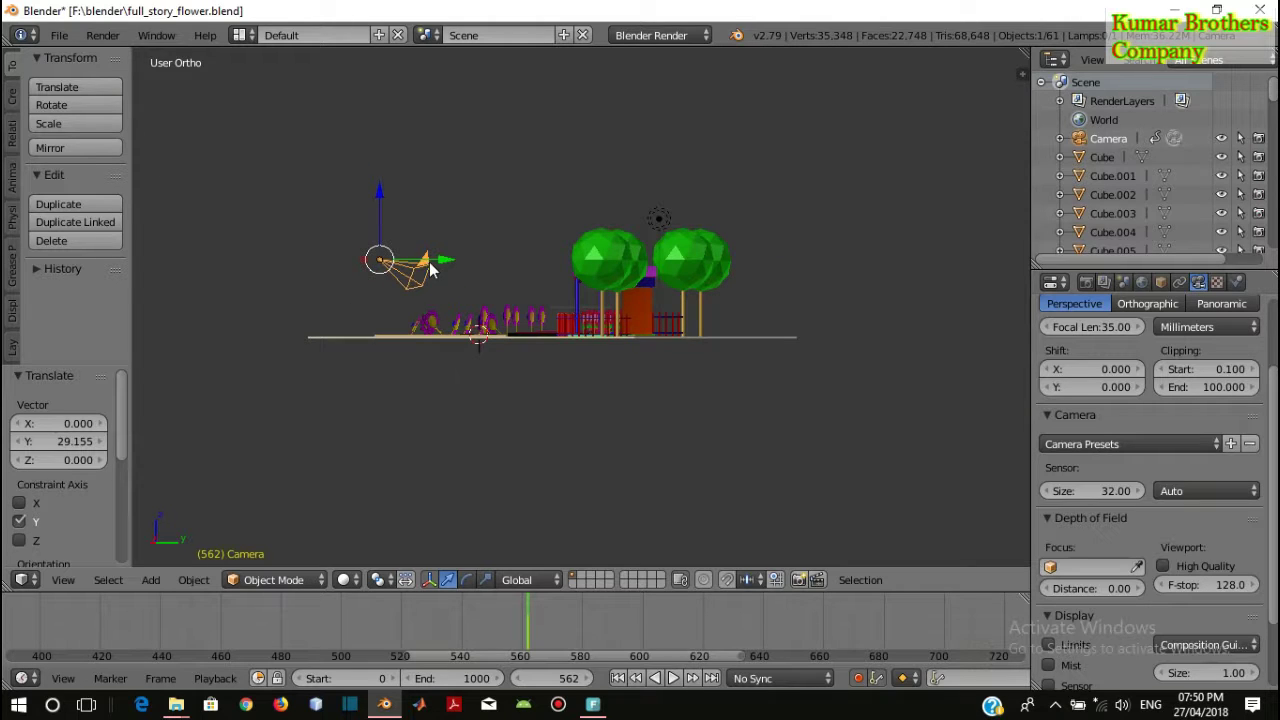
Slide the camera back along Y to -14.261, then -24.718, checking the shot each time
left_click_drag(443, 268, 402, 262)
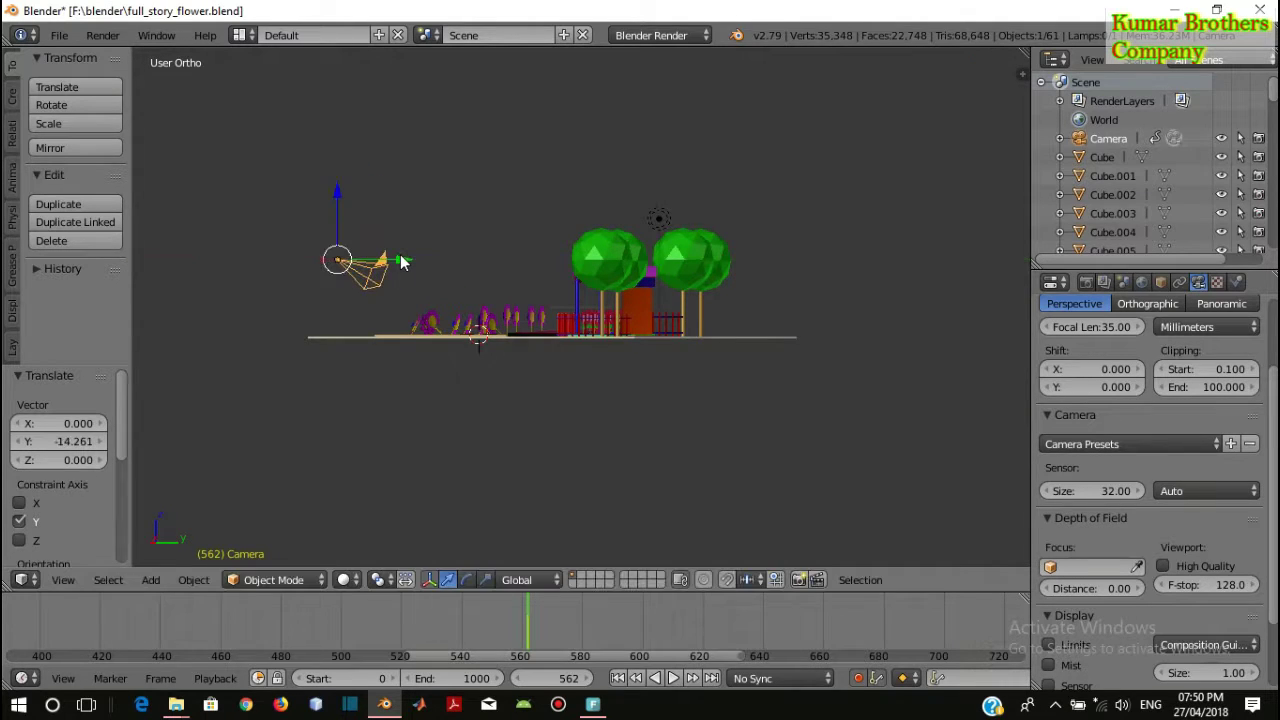
key("KP_0")
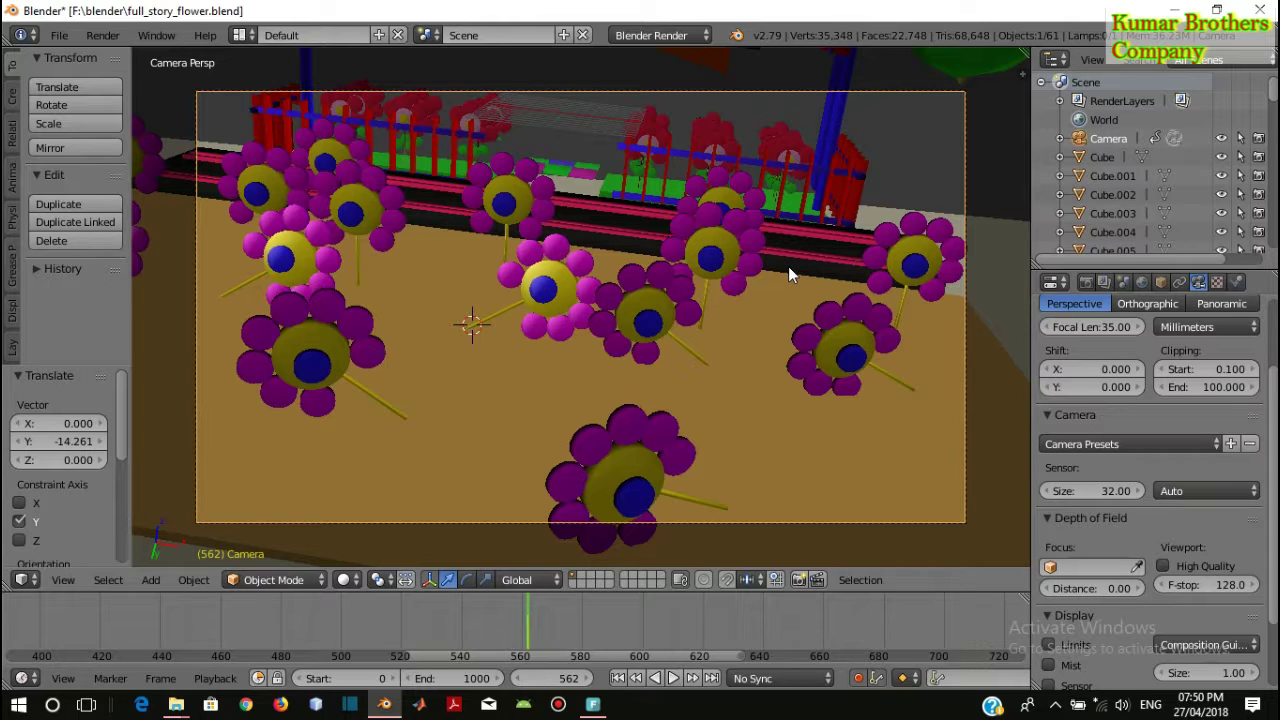
key("KP_0")
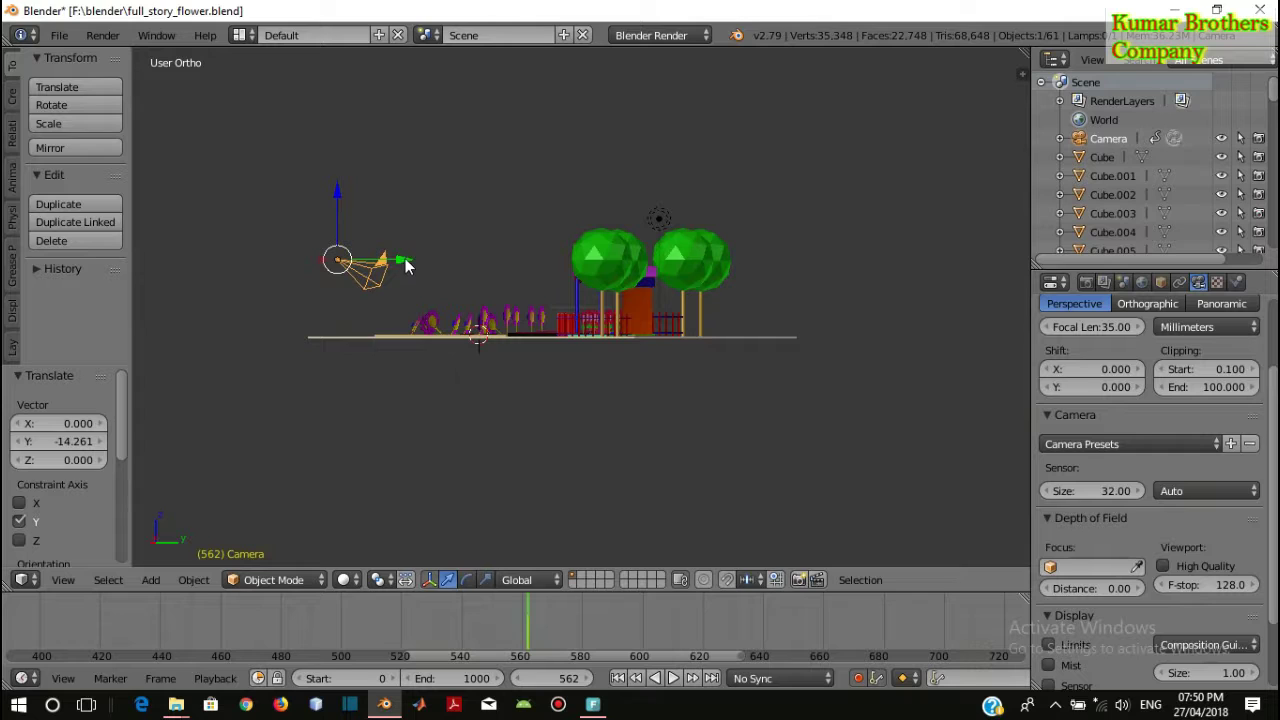
key("g")
key("y")
left_click(331, 259)
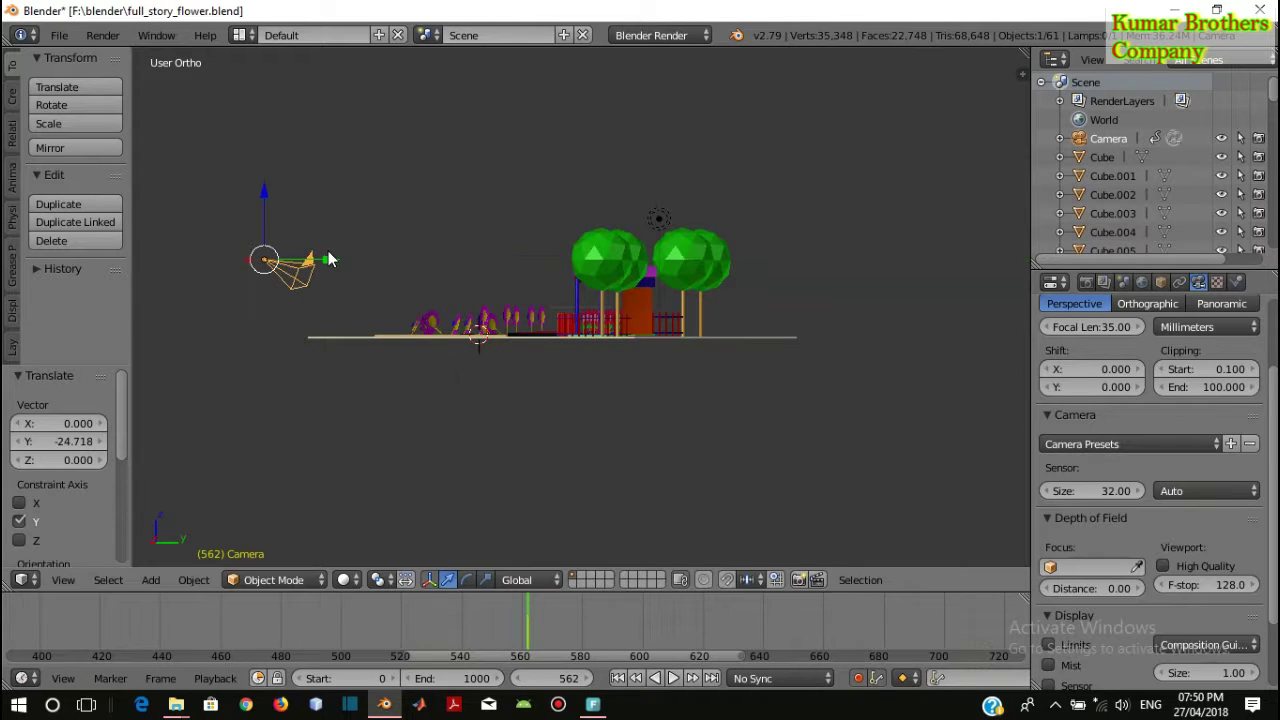
key("KP_0")
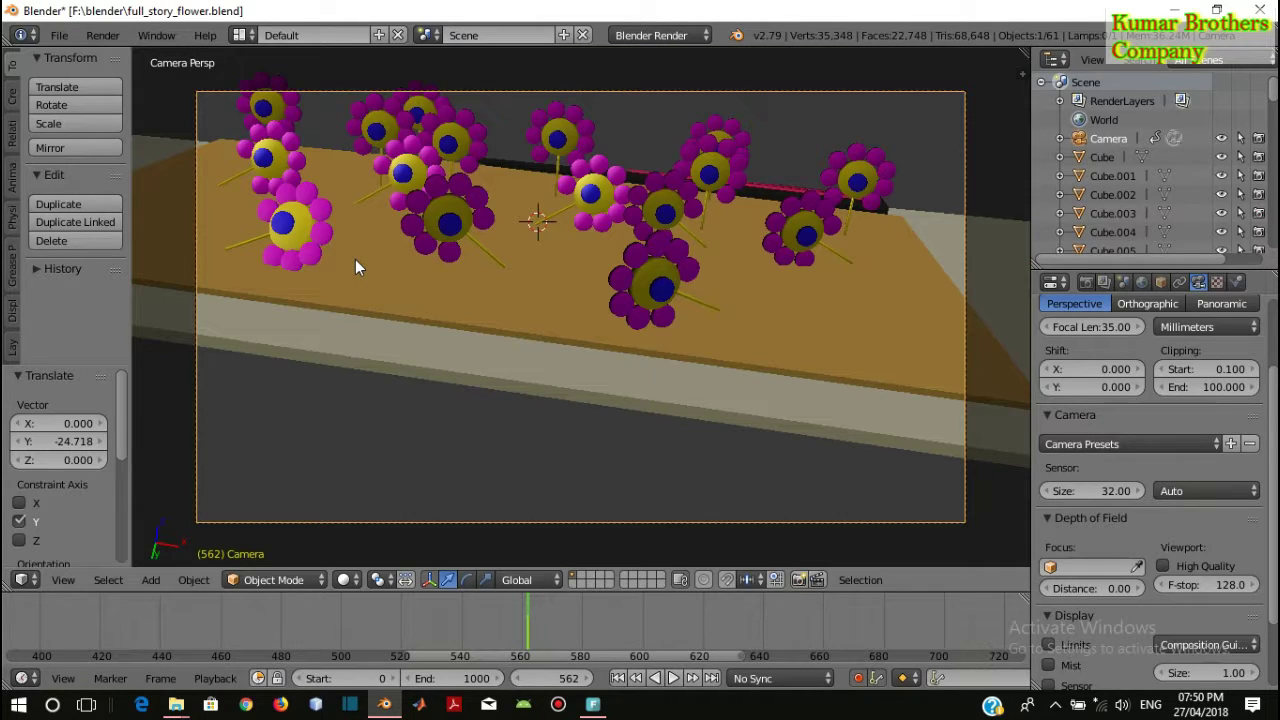
key("KP_0")
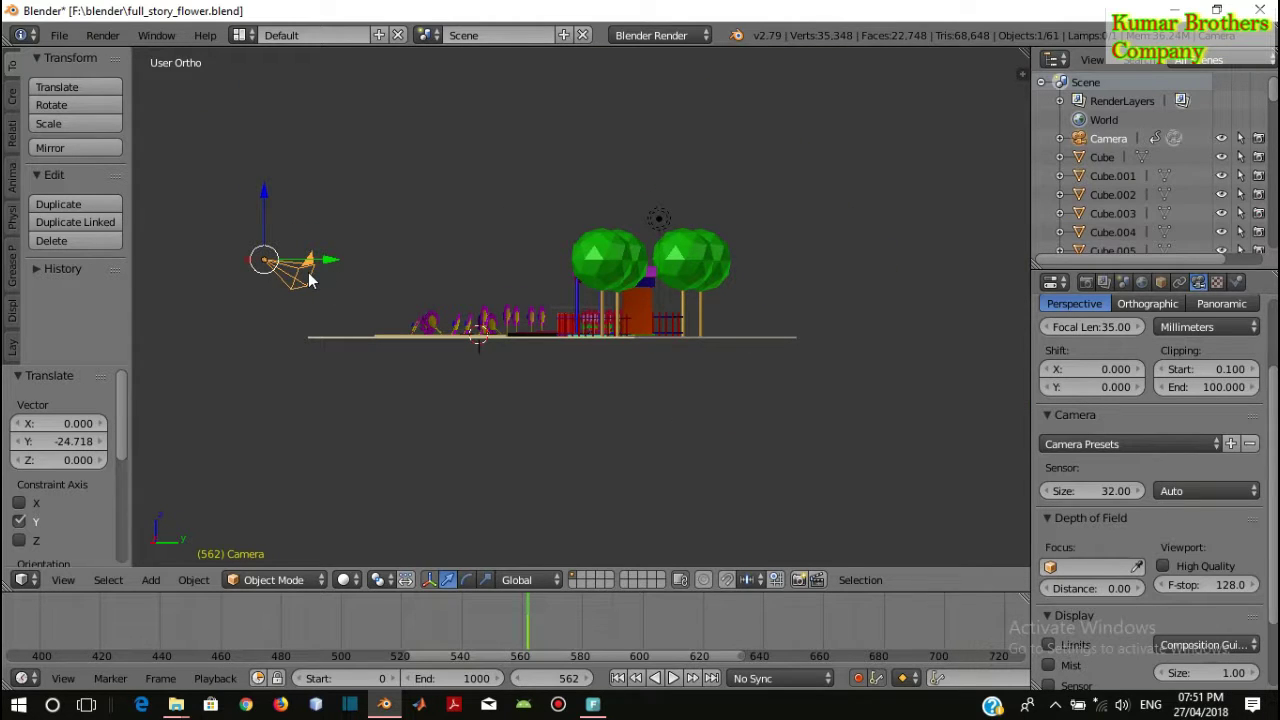
Turn the camera -9.49° about Z, then zoom and orbit to a side-on view of the garden
key("r")
key("z")
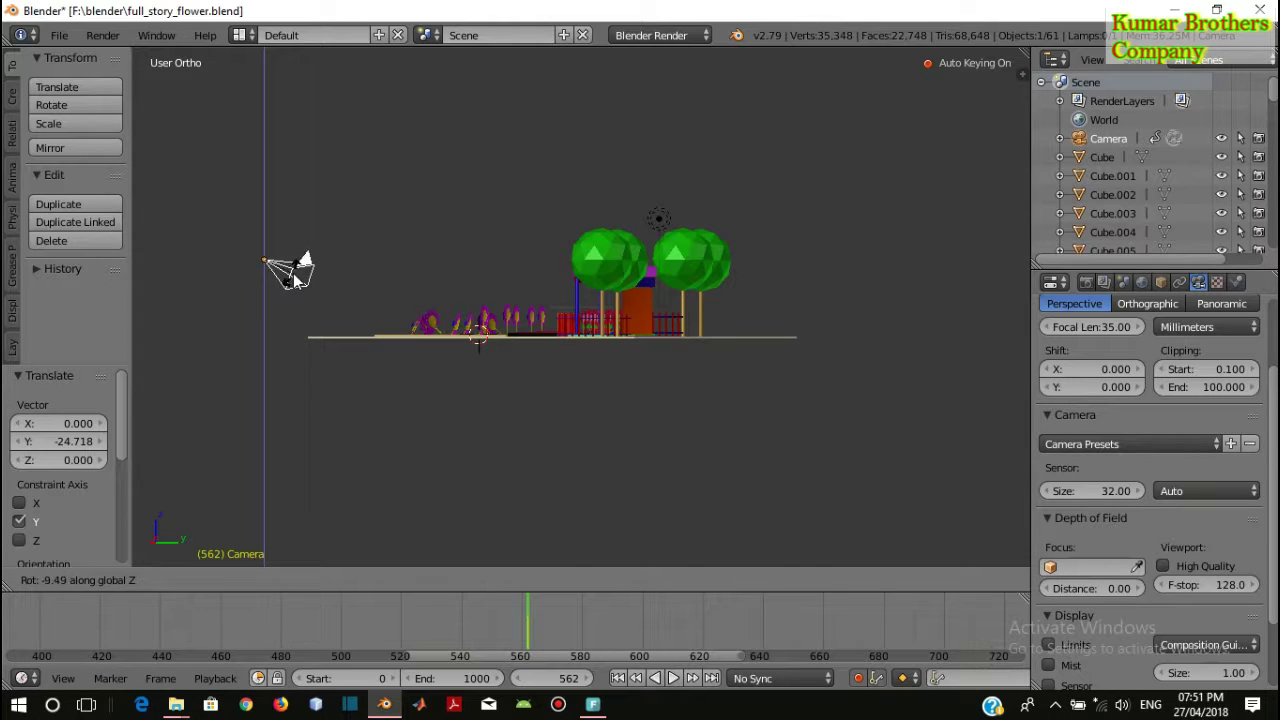
left_click(295, 280)
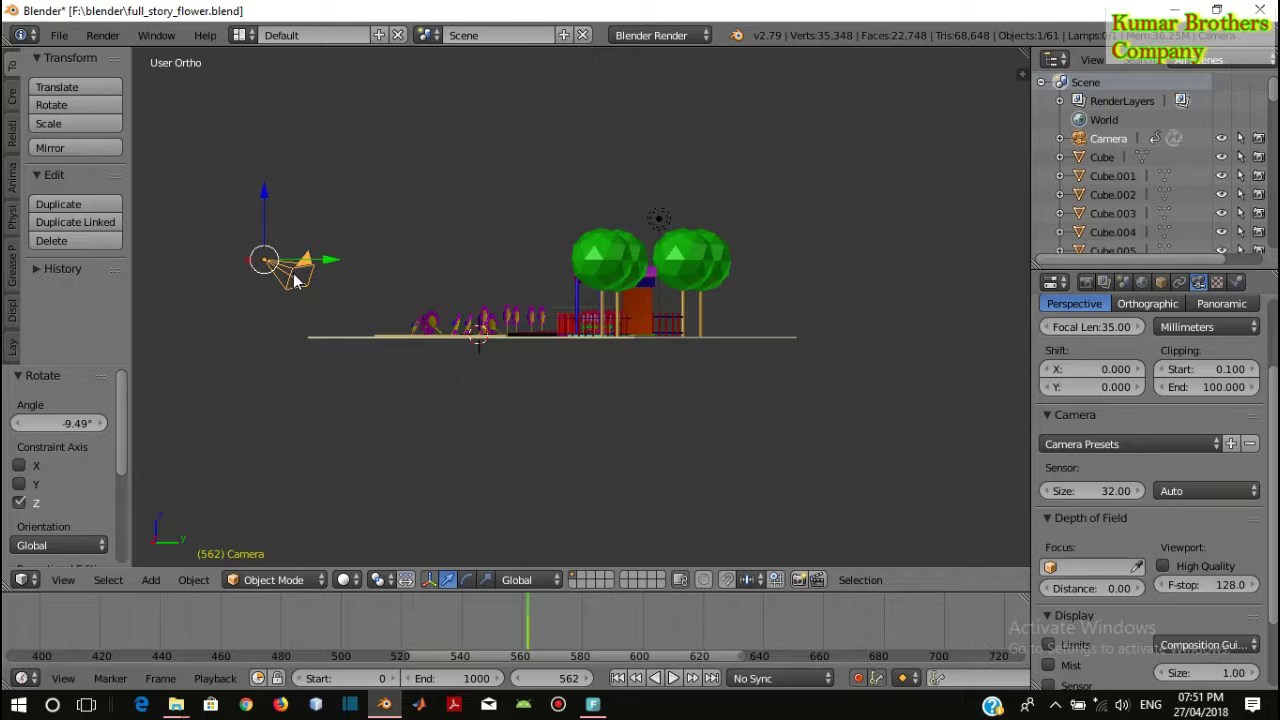
key("KP_0")
key("KP_0")
scroll(295, 280, "up", 1)
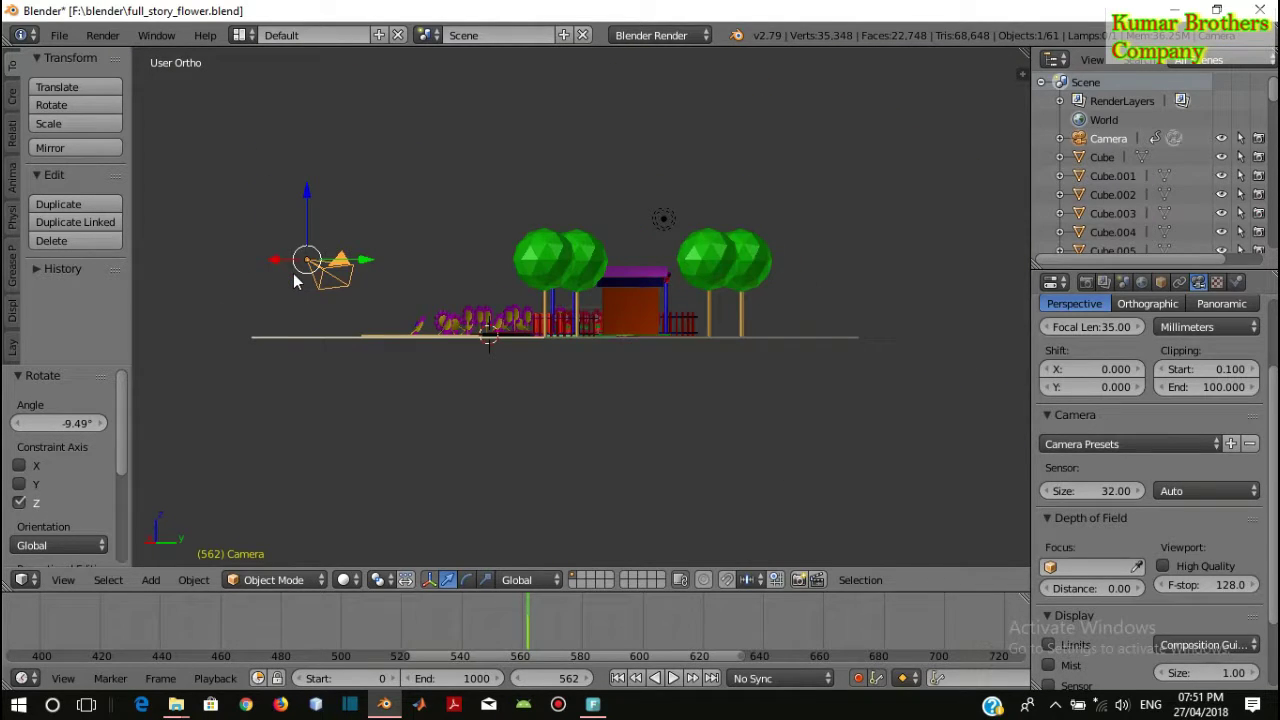
key("KP_4")
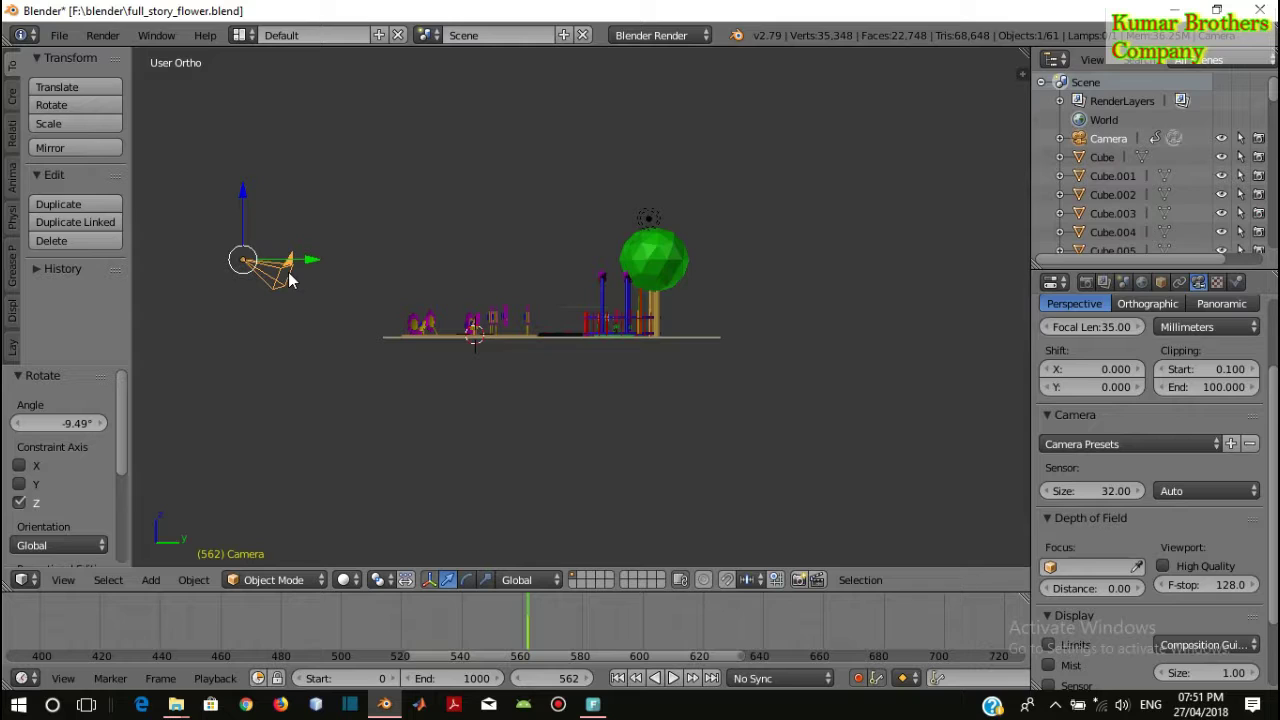
key("r")
key("y")
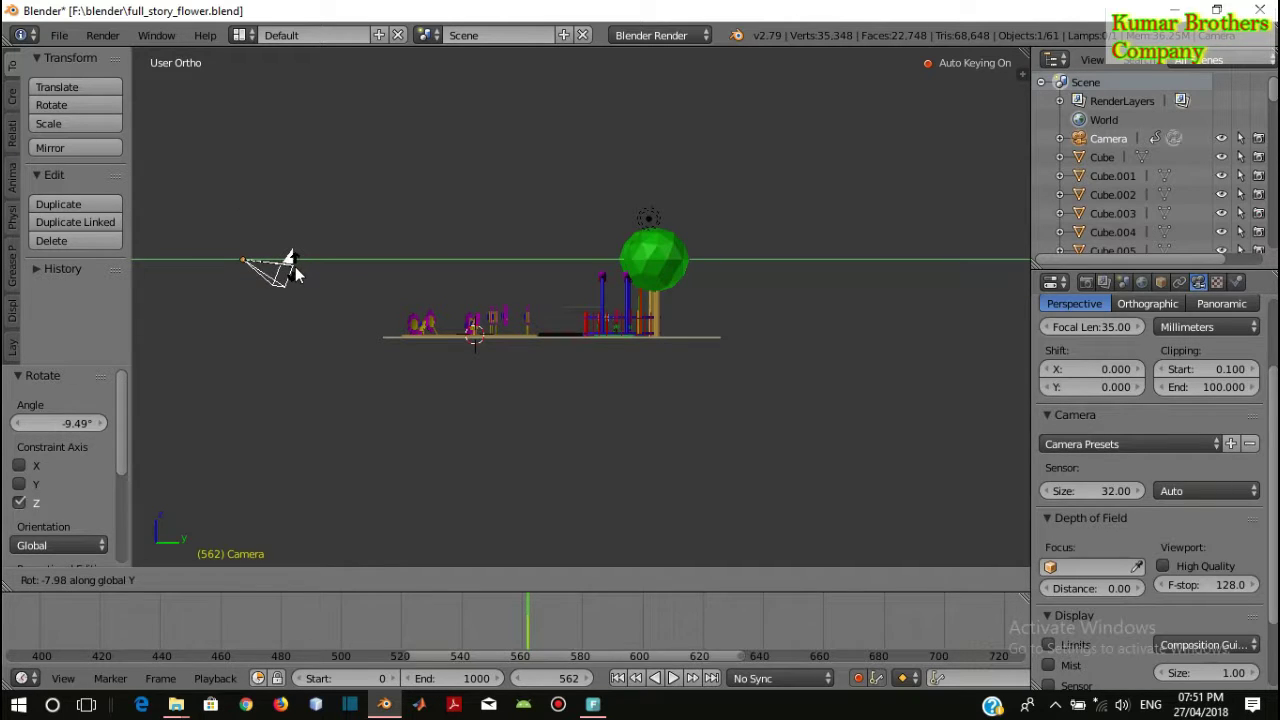
Confirm the camera's Y tilt at -18.2° and check the shot, then view from the front
left_click(303, 262)
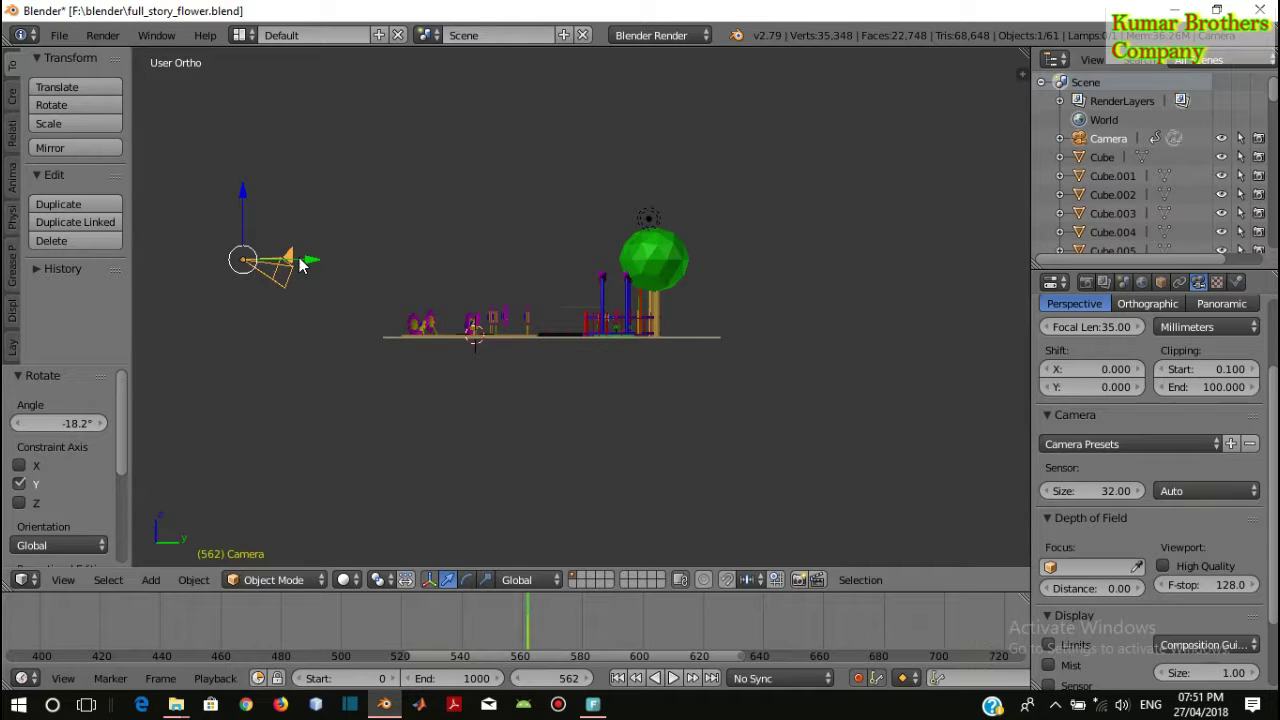
key("KP_0")
key("KP_0")
key("KP_1")
key("KP_5")
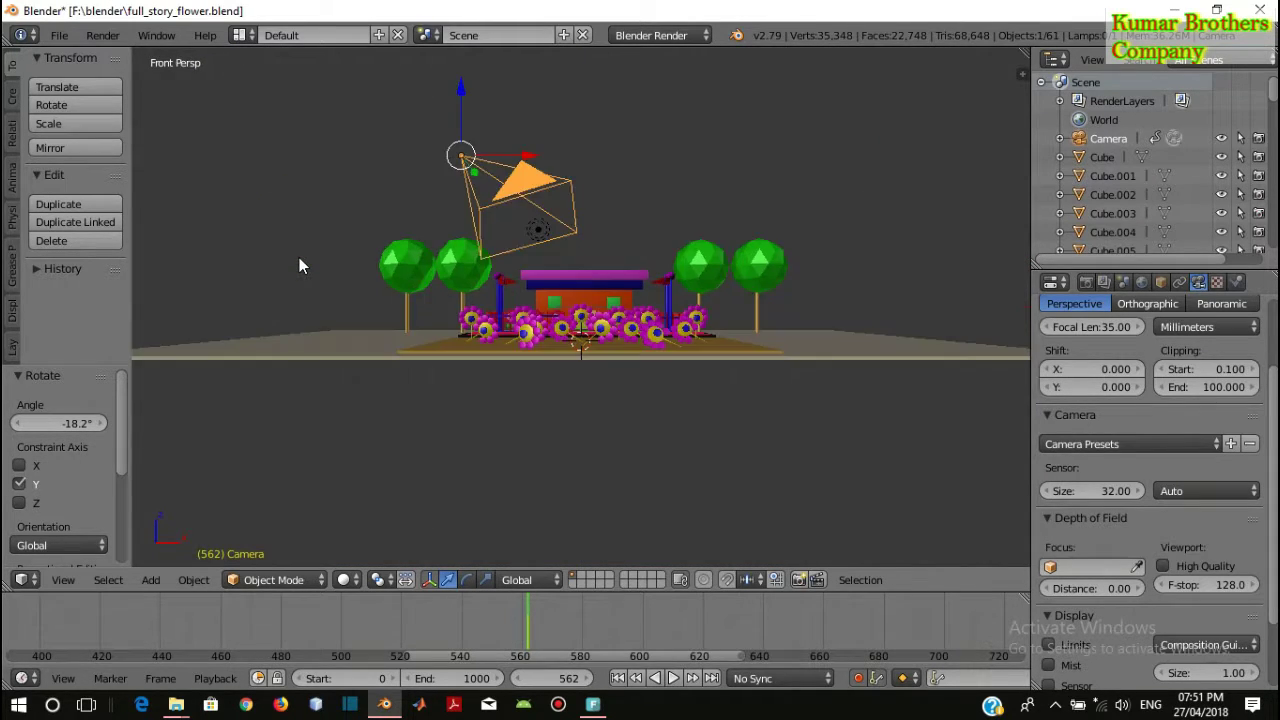
key("KP_5")
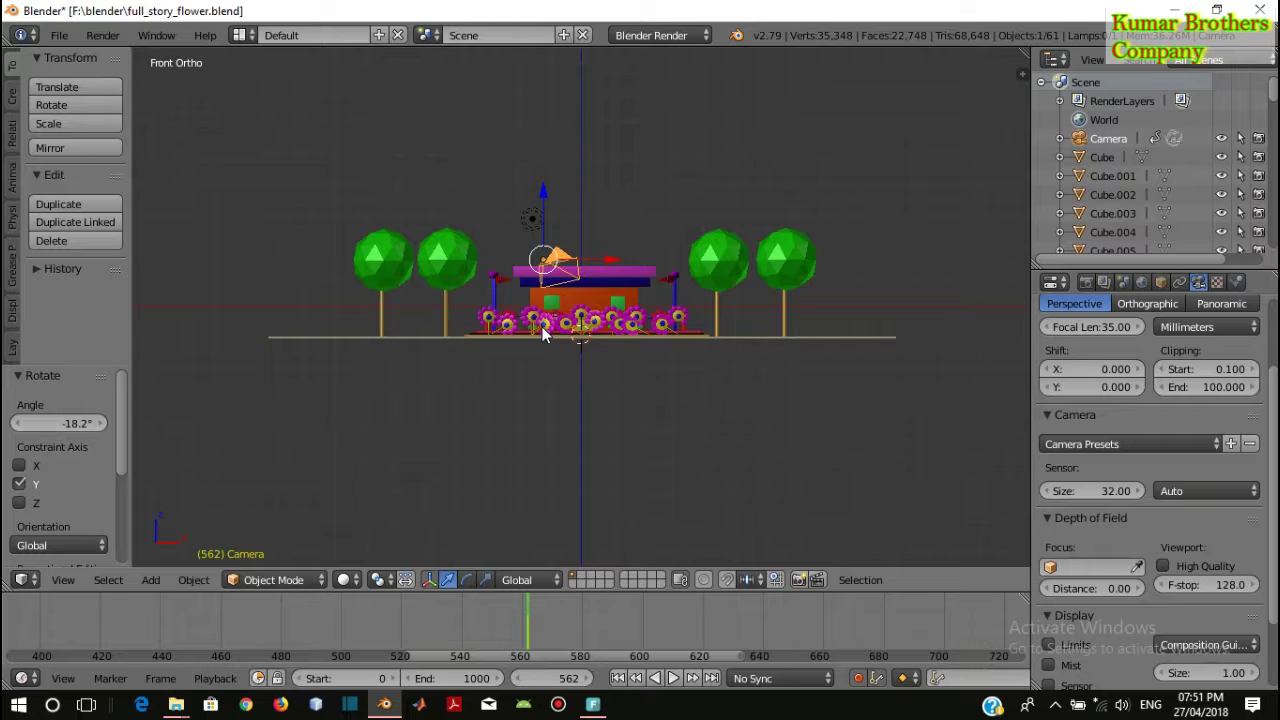
key("KP_5")
key("KP_5")
key("KP_5")
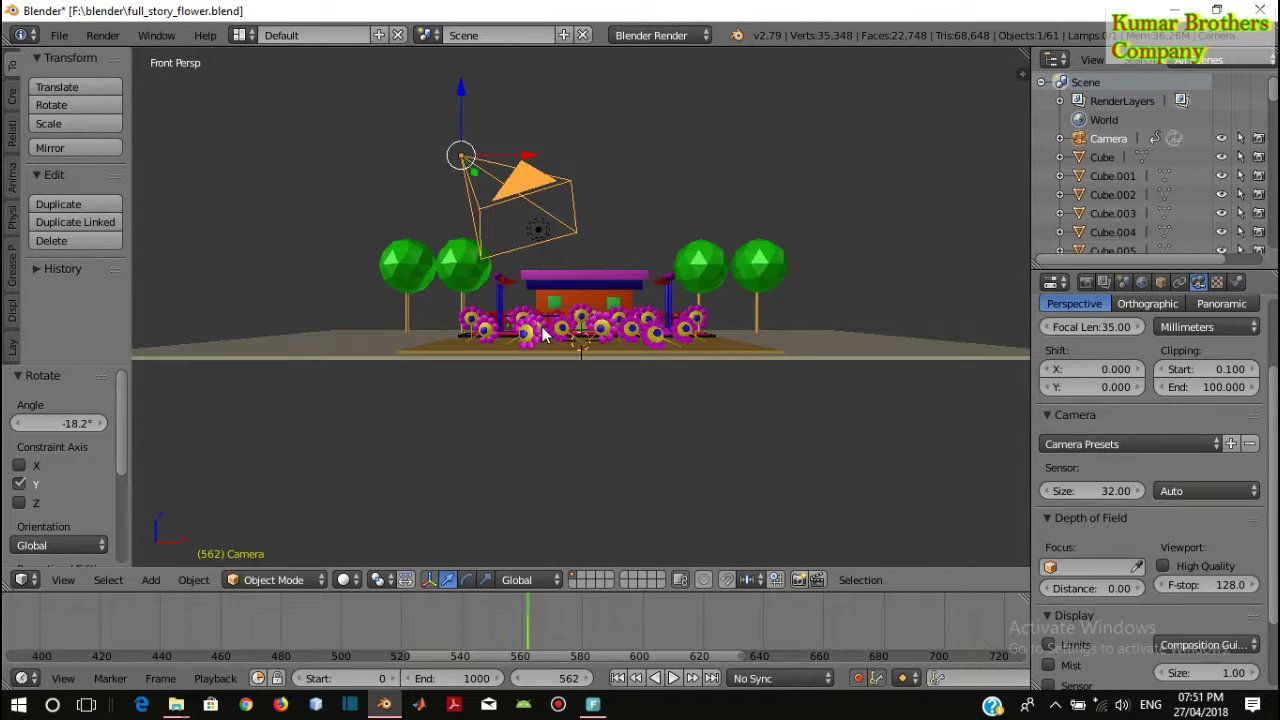
key("KP_5")
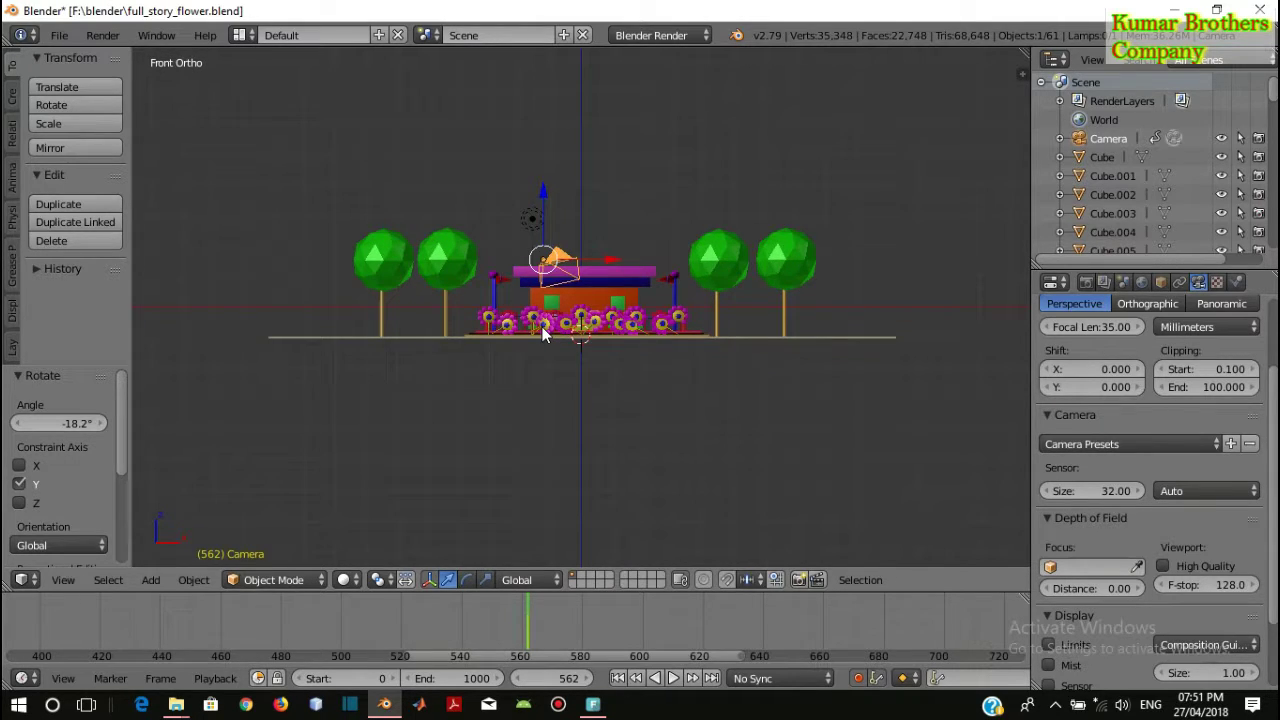
Tilt the camera about Y to 27.7°, then to -43.9°, checking the shot between
key("r")
key("y")
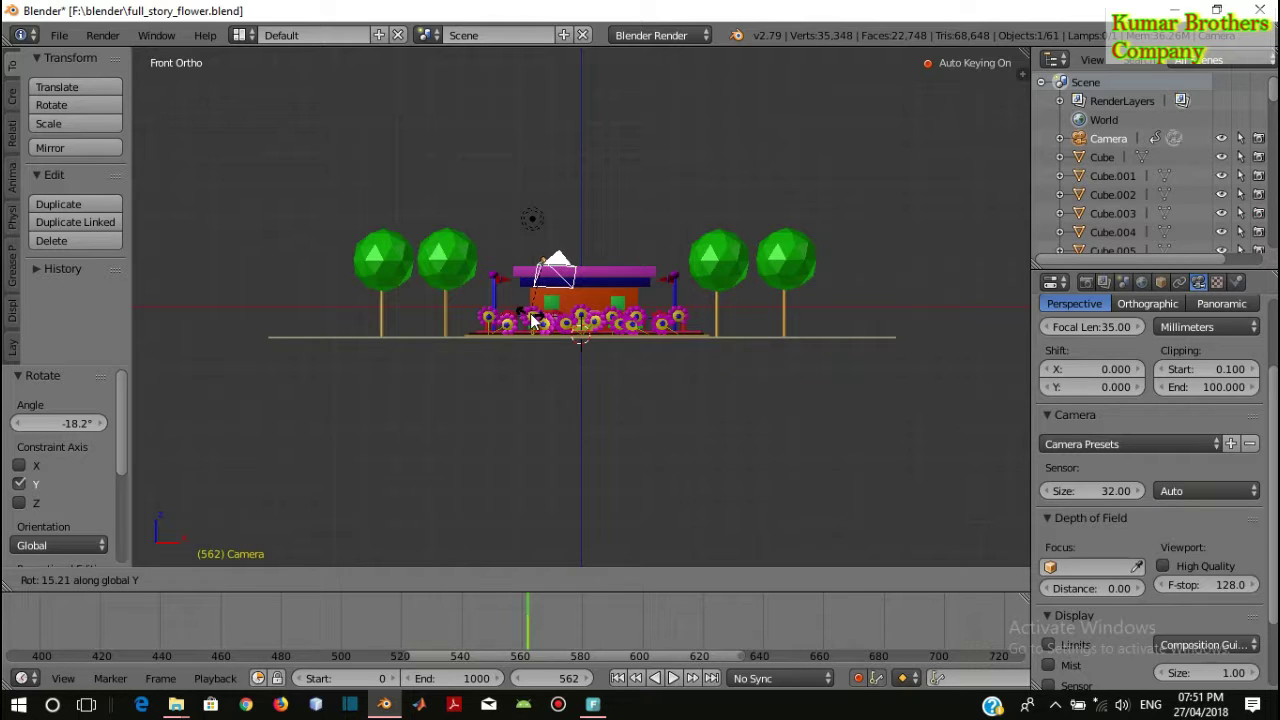
left_click(524, 308)
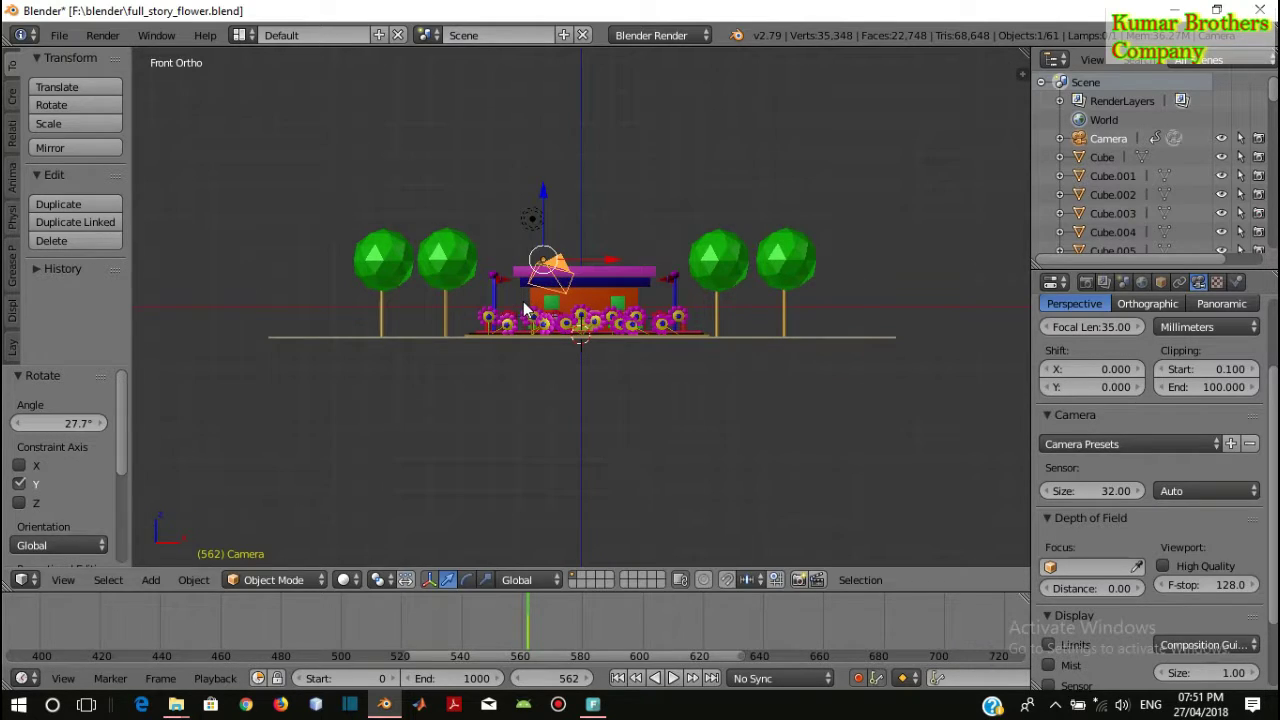
key("KP_0")
key("KP_0")
key("r")
key("y")
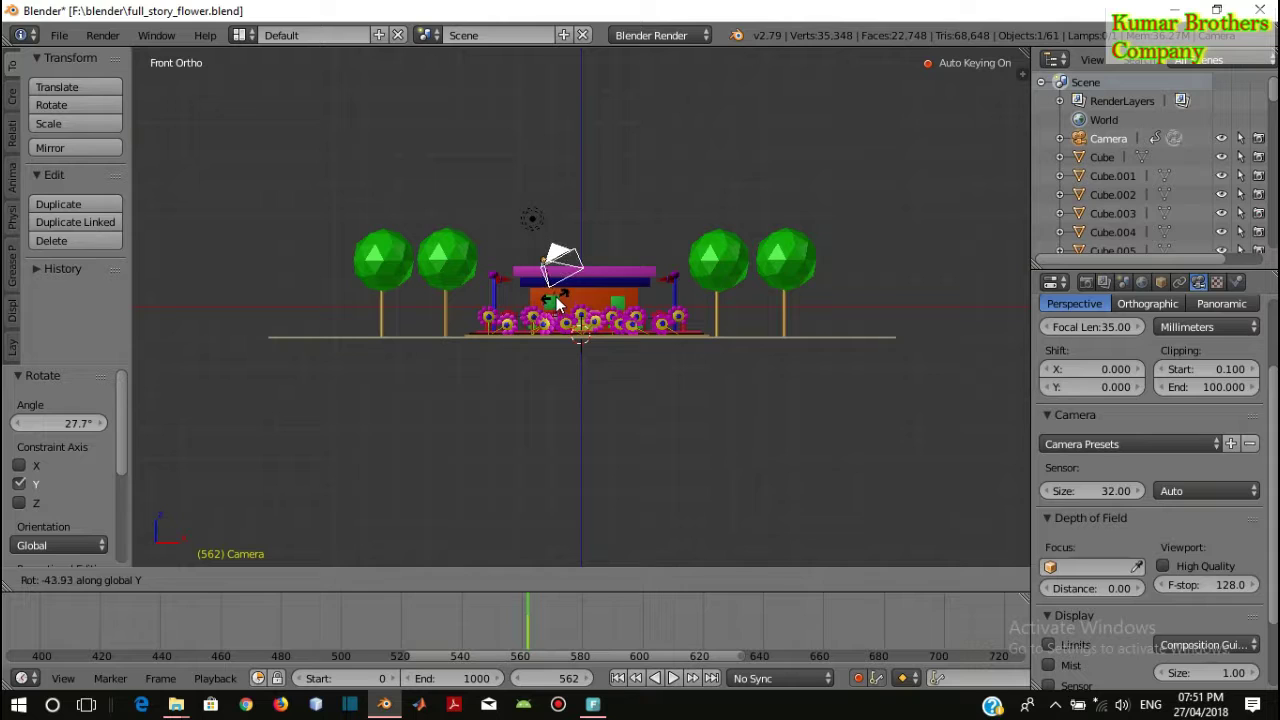
left_click(556, 303)
Turn the camera 21.6° about Z and look through it at the flowers
key("KP_0")
key("KP_0")
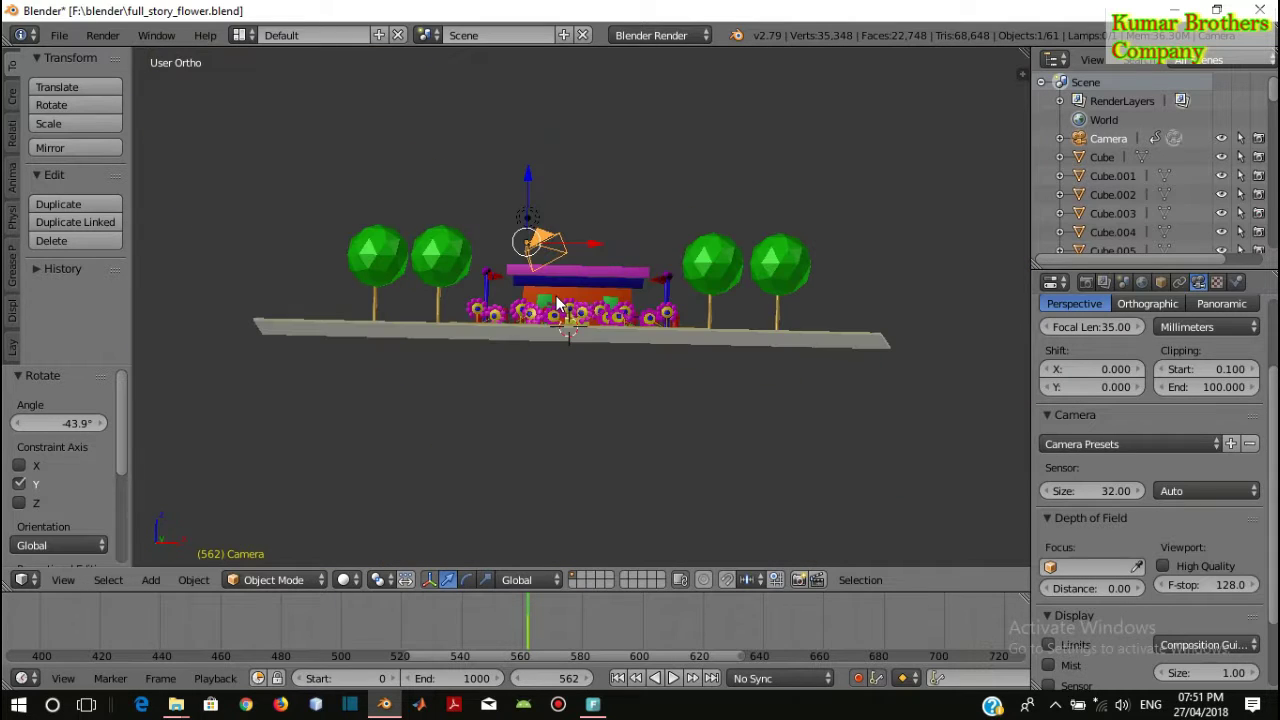
key("KP_1")
key("r")
key("z")
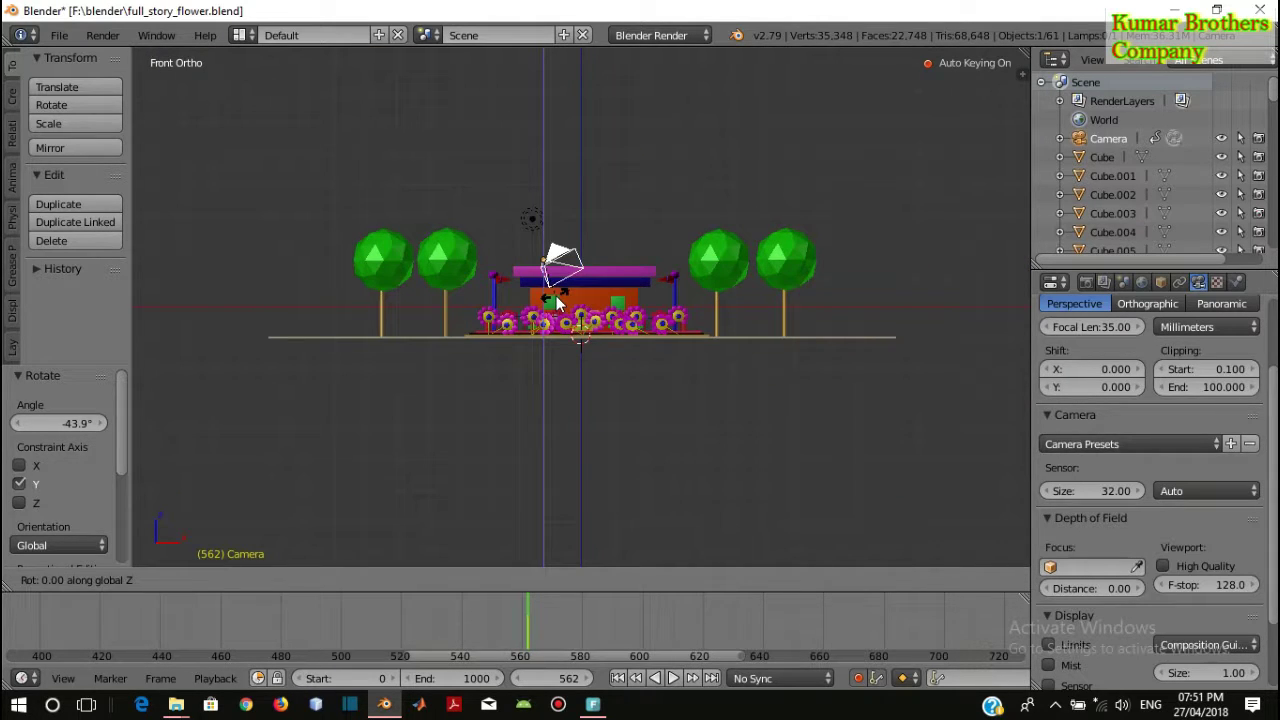
left_click(545, 300)
key("KP_0")
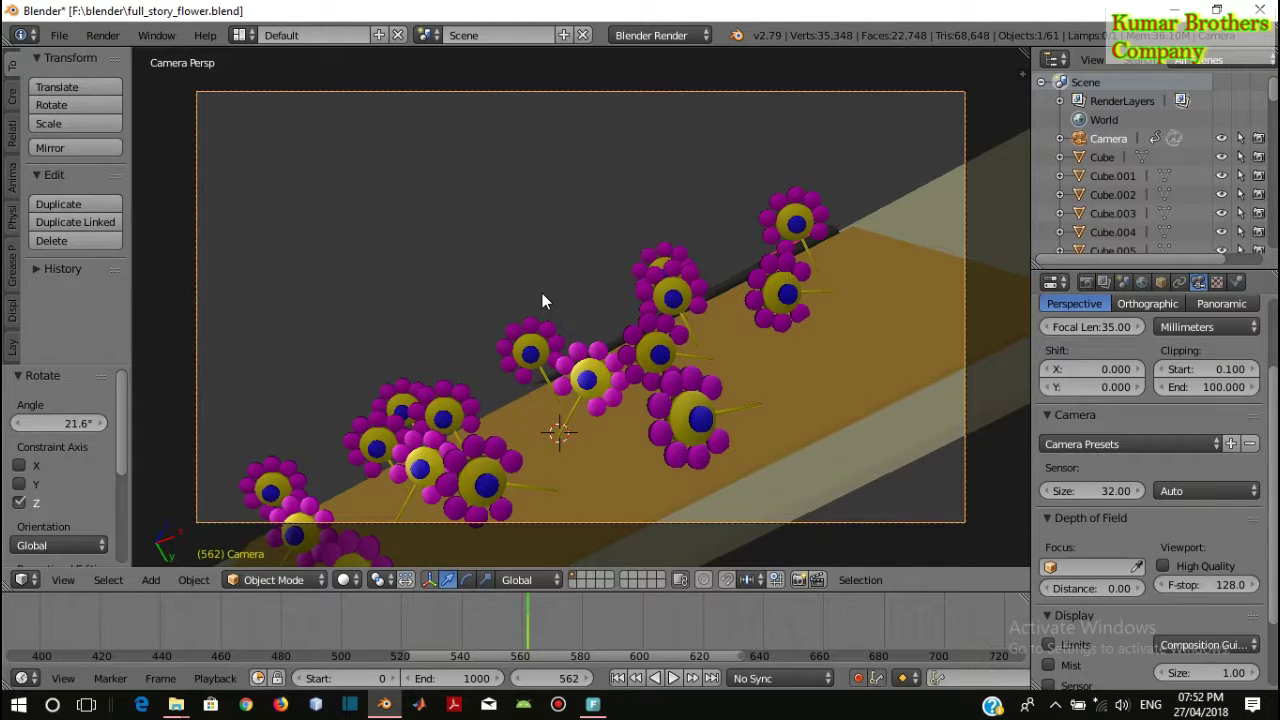
Orbit to a side view of the garden and slide the camera back along its length
key("KP_1")
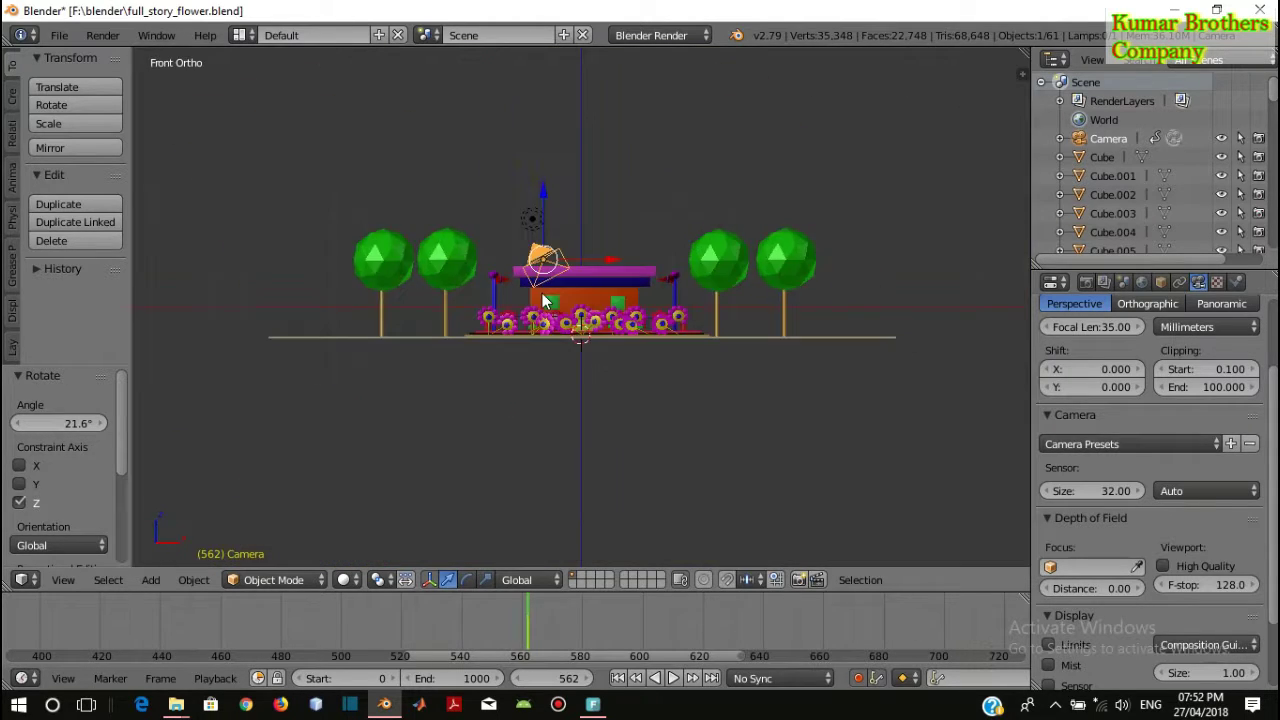
key("KP_6")
key("KP_6")
key("KP_6")
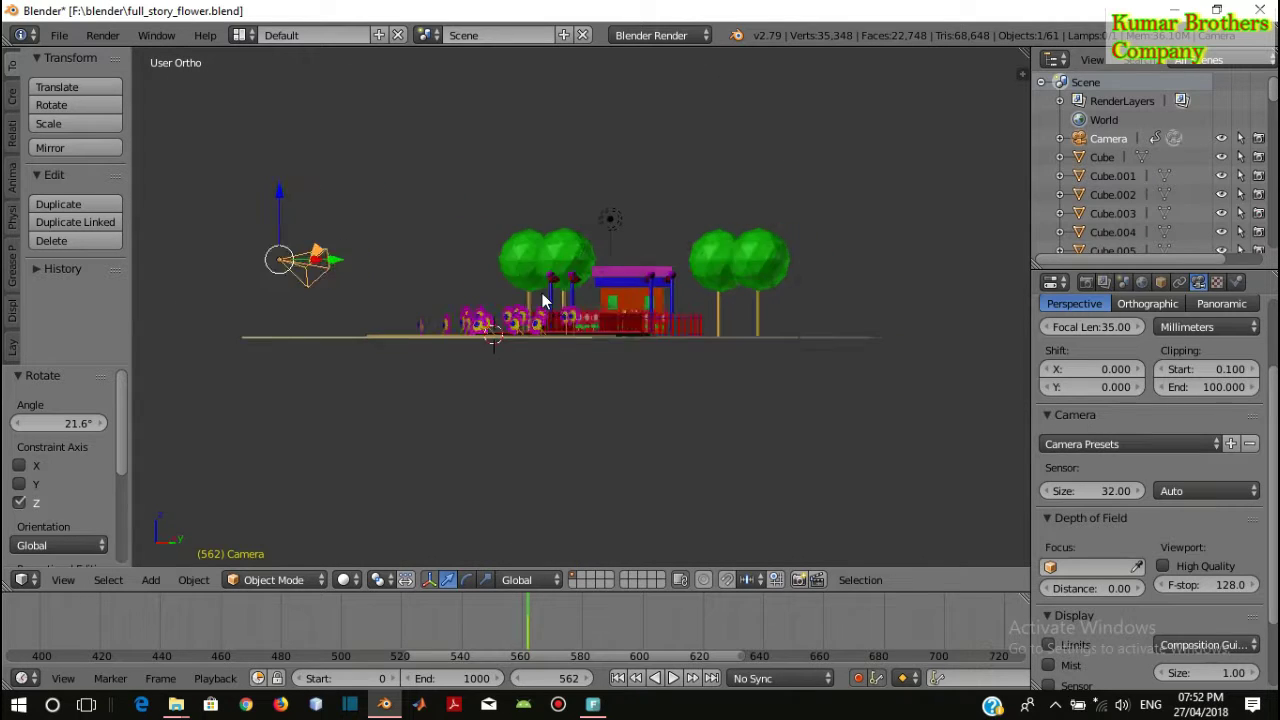
key("KP_6")
key("KP_6")
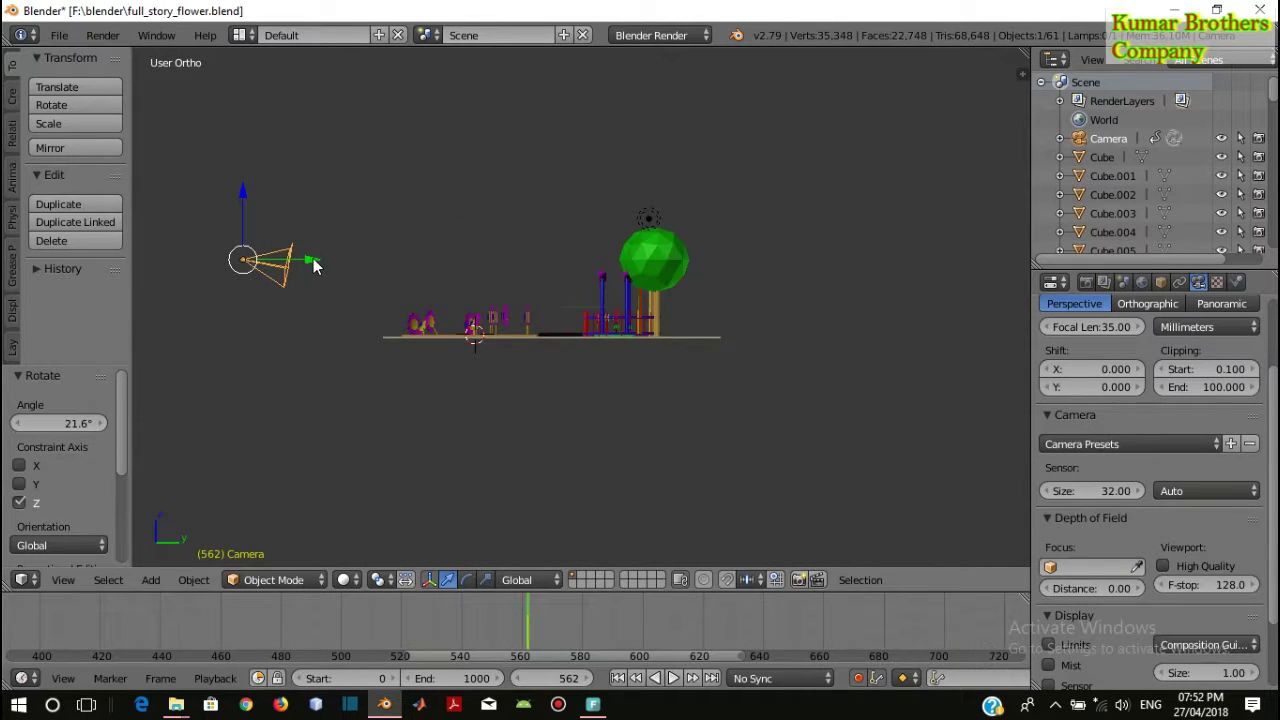
left_click_drag(314, 263, 248, 258)
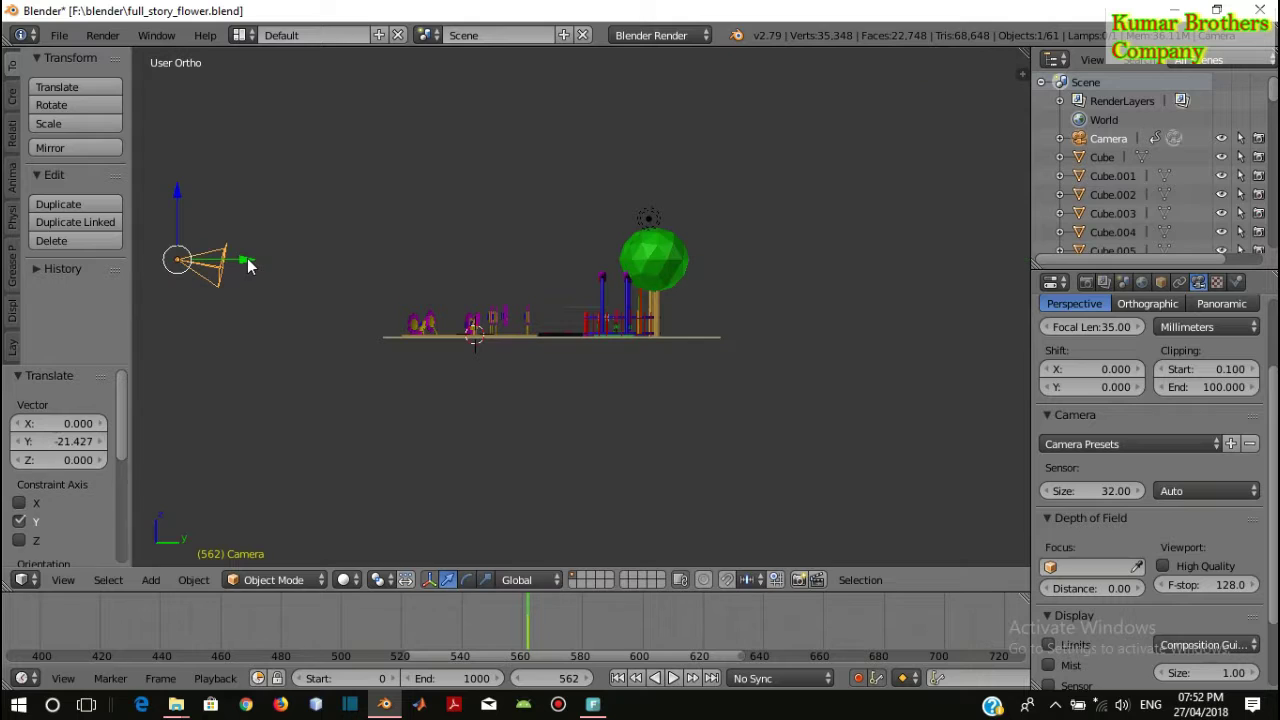
key("KP_0")
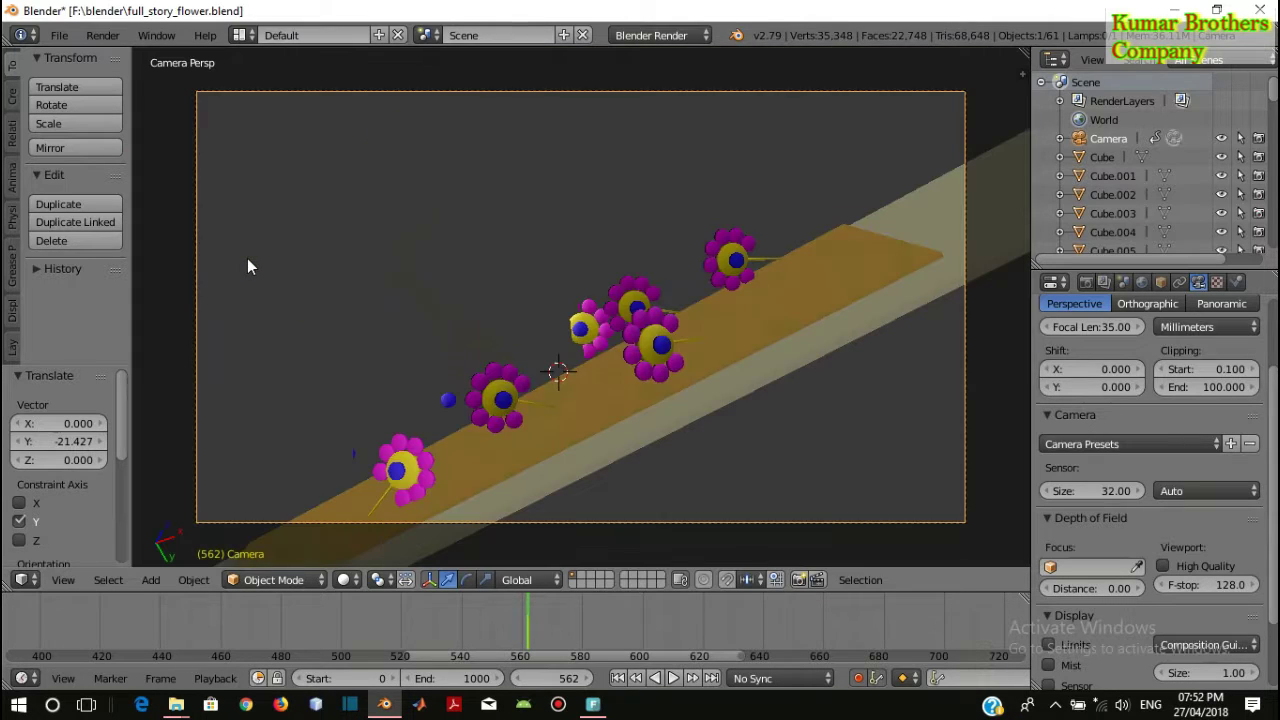
key("KP_0")
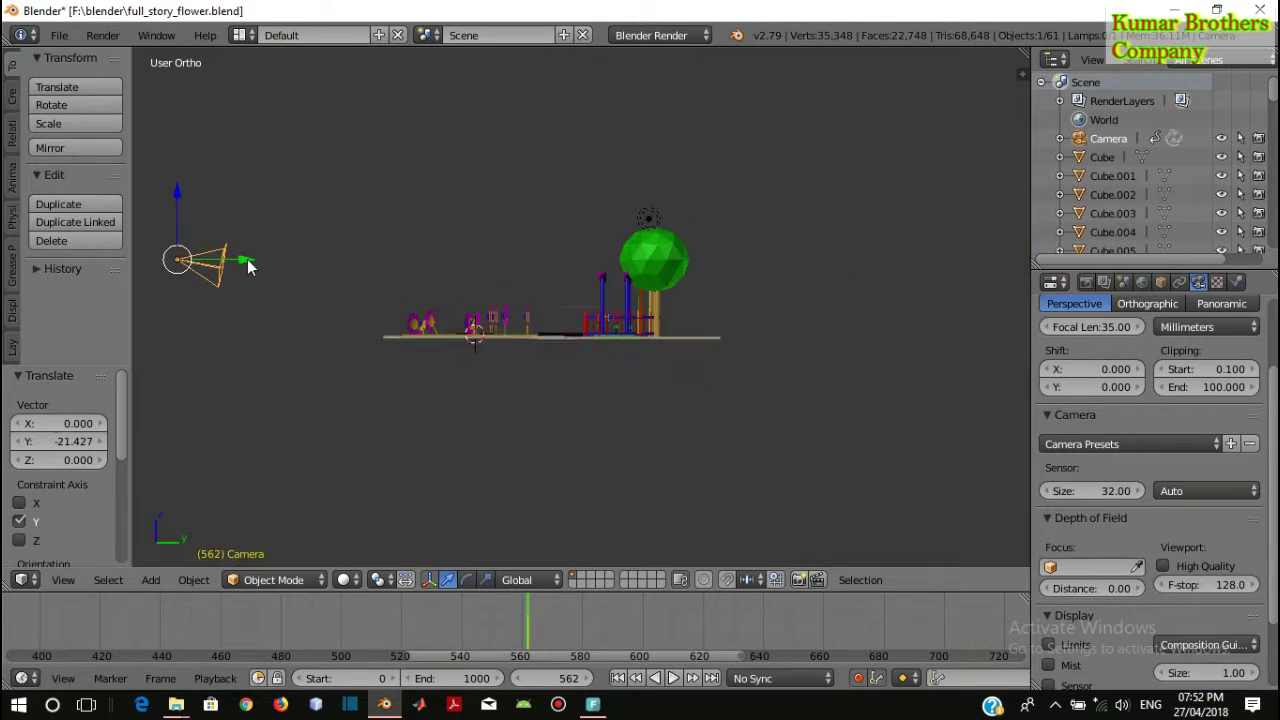
Try sliding the camera to Y 54.181 and Y -12.856, then undo to an earlier position
left_click_drag(247, 258, 408, 267)
key("KP_0")
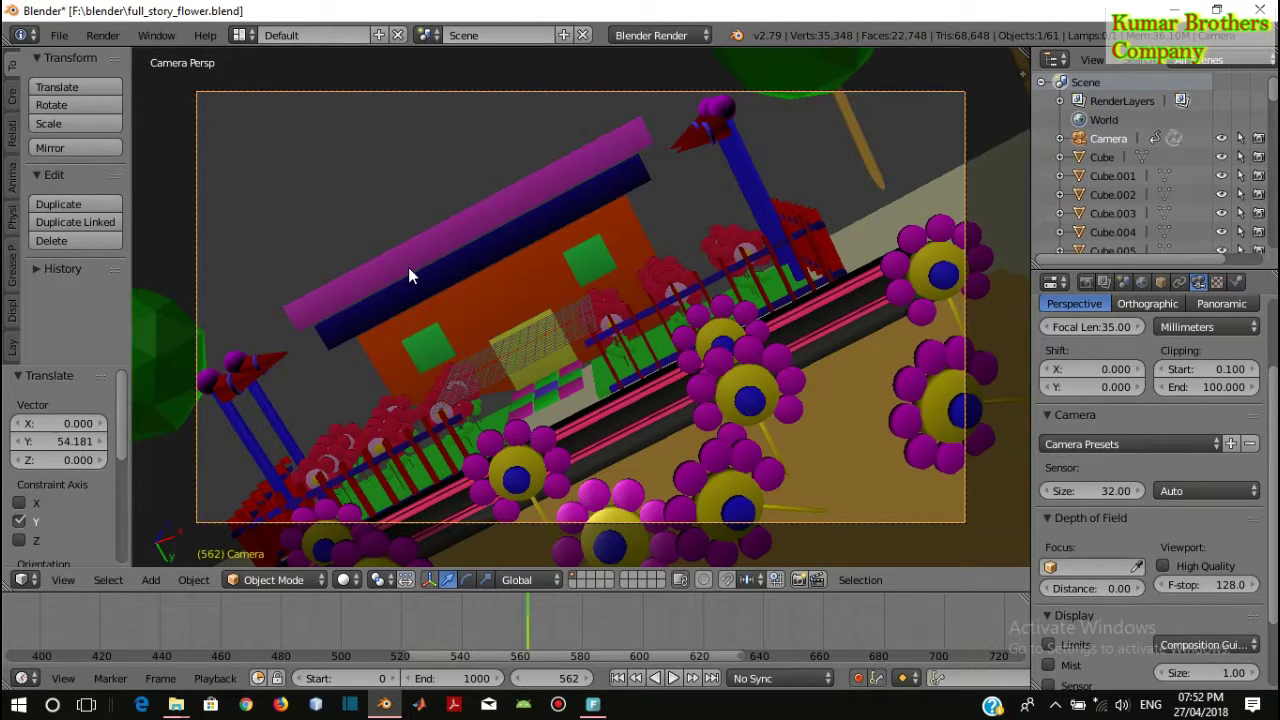
key("KP_0")
left_click_drag(408, 267, 371, 256)
key("KP_0")
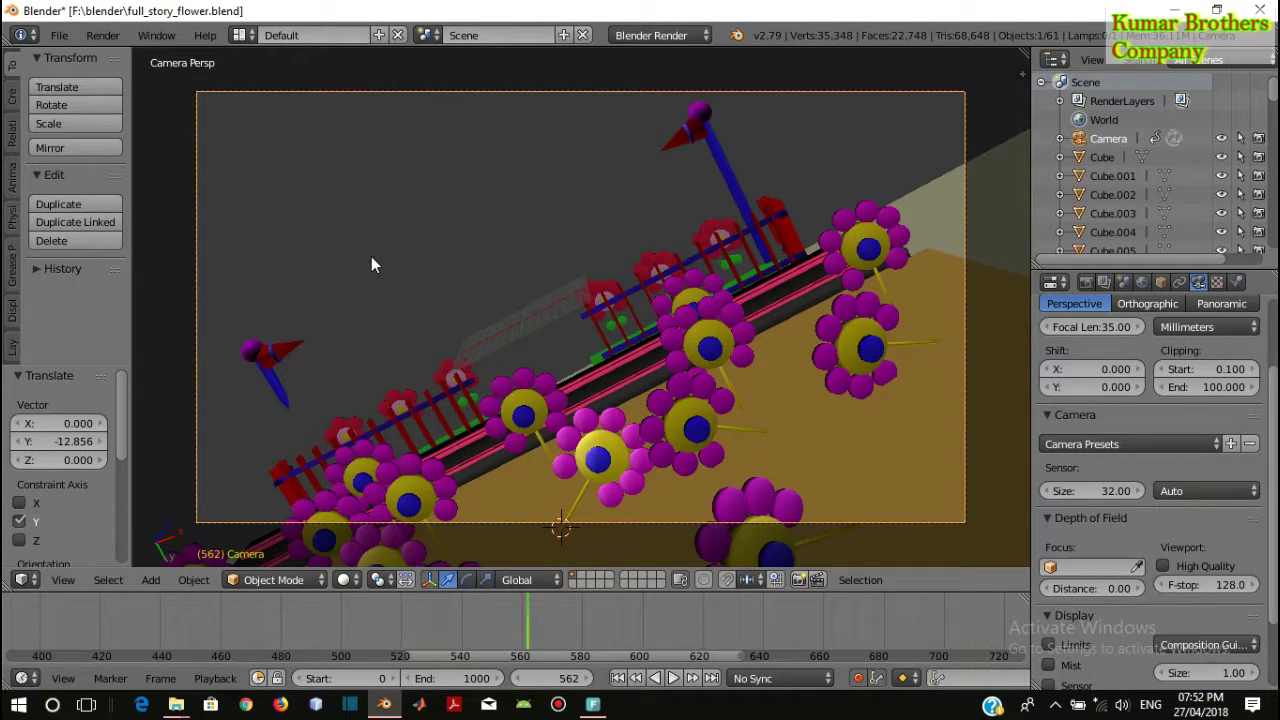
key("ctrl+z")
key("KP_0")
key("KP_0")
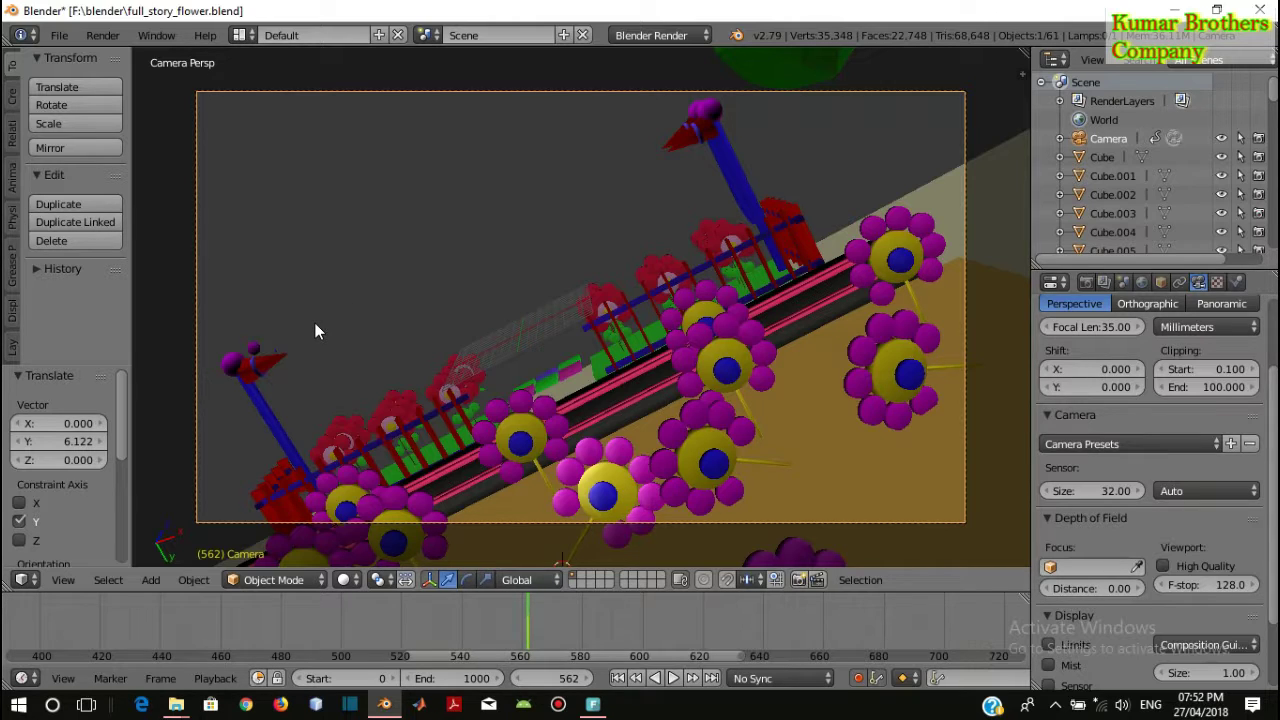
key("KP_0")
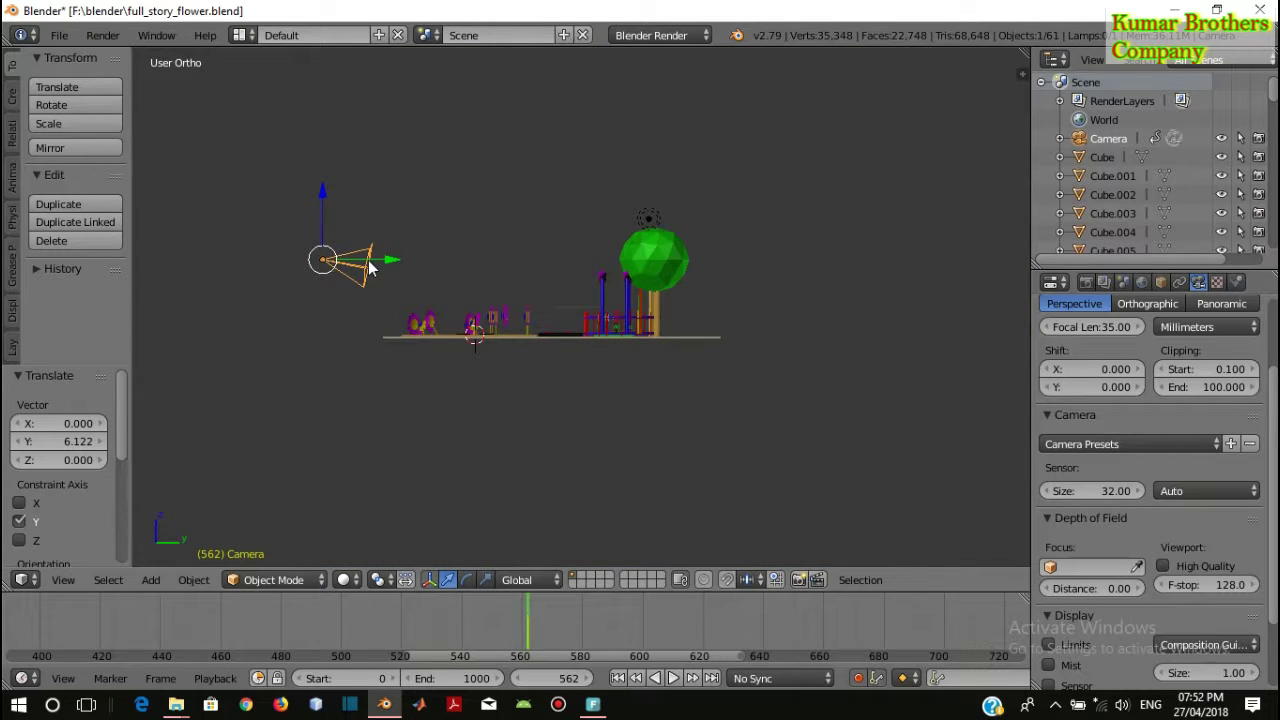
Rotate the camera 9.34° and look through it at the result
key("r")
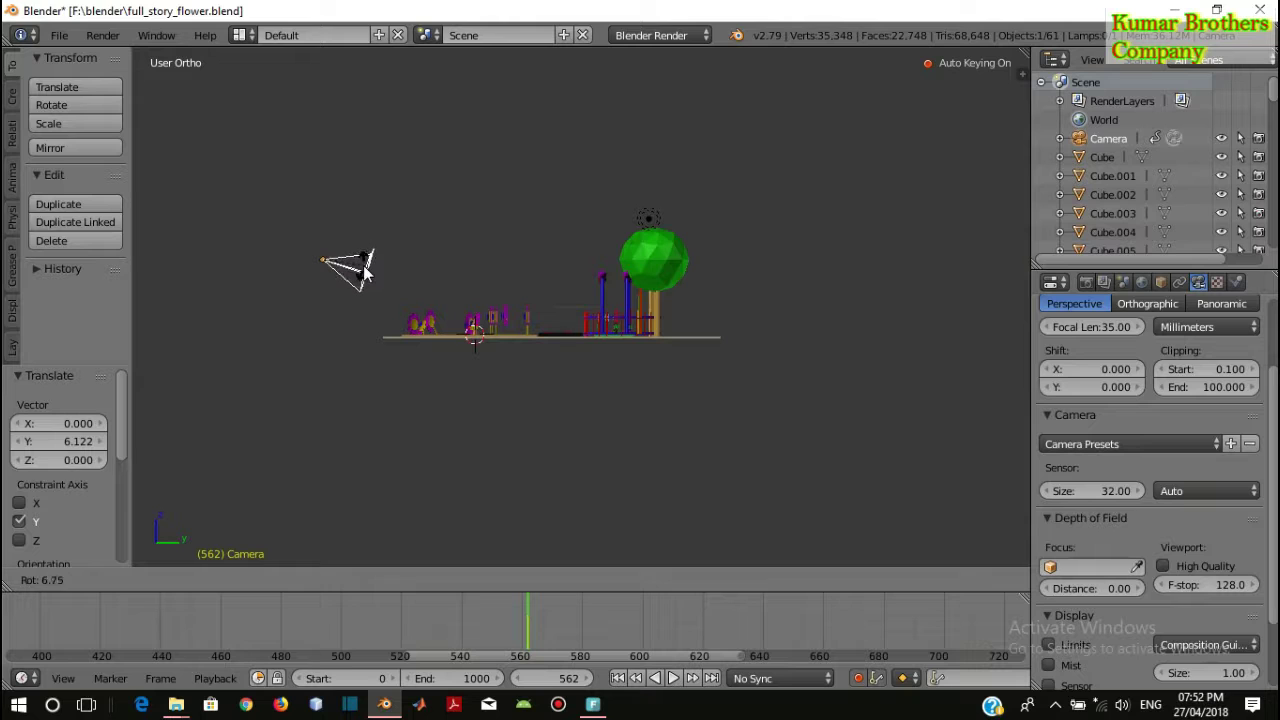
left_click(365, 273)
key("KP_0")
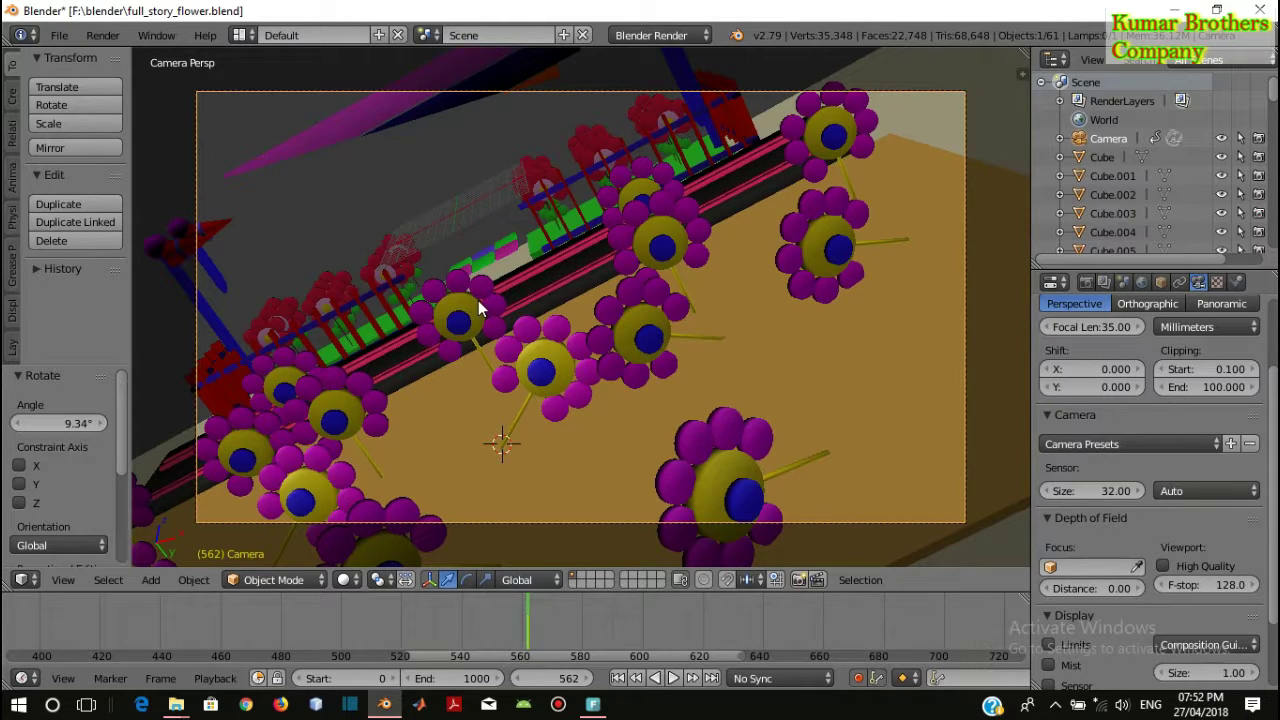
Zoom out of the camera view to reveal the garden around the camera frame
scroll(478, 302, "down", 2)
scroll(478, 302, "down", 1)
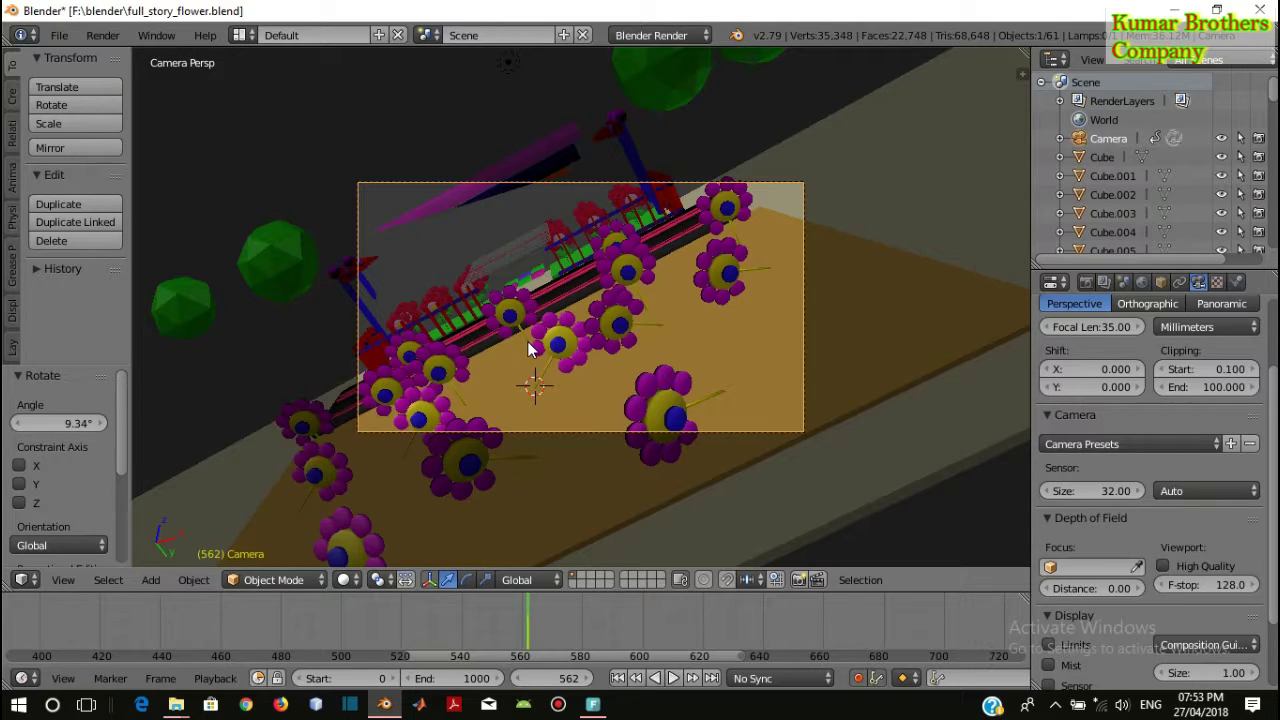
Select flower Cylinder.040 and set its origin to the 3D cursor at its base
right_click(645, 312)
right_click(638, 292)
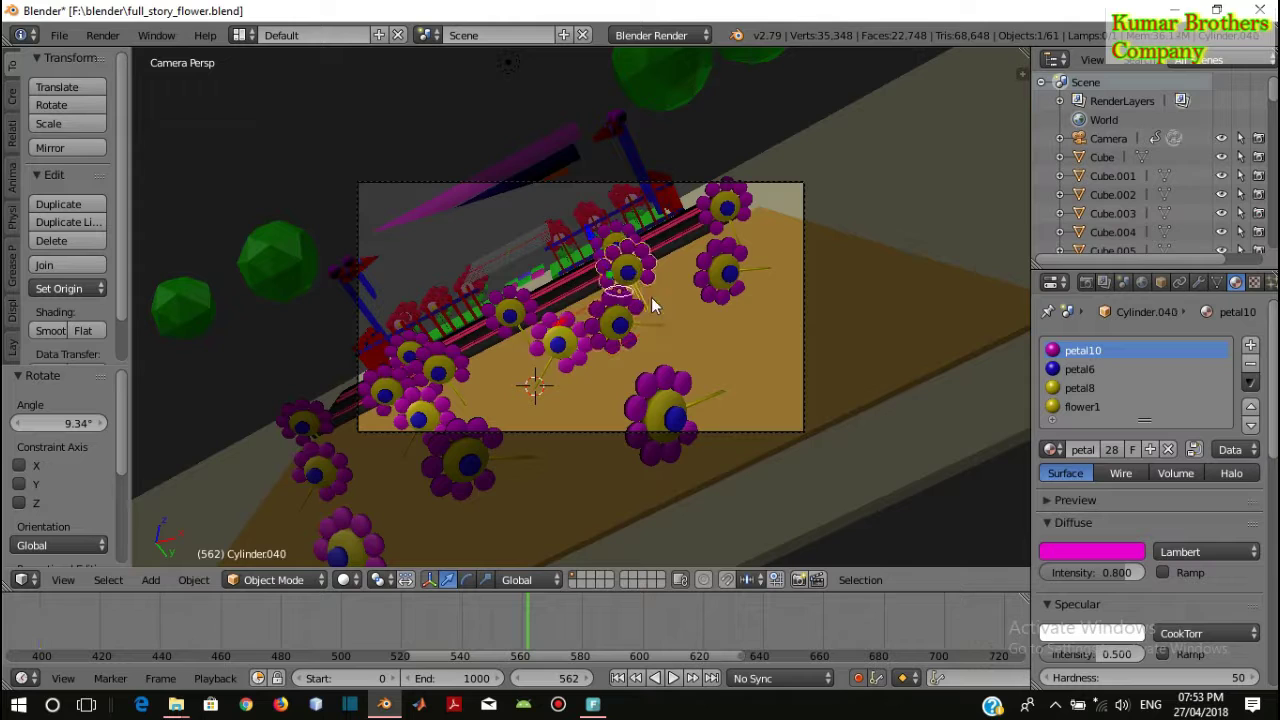
left_click(648, 310)
left_click(86, 287)
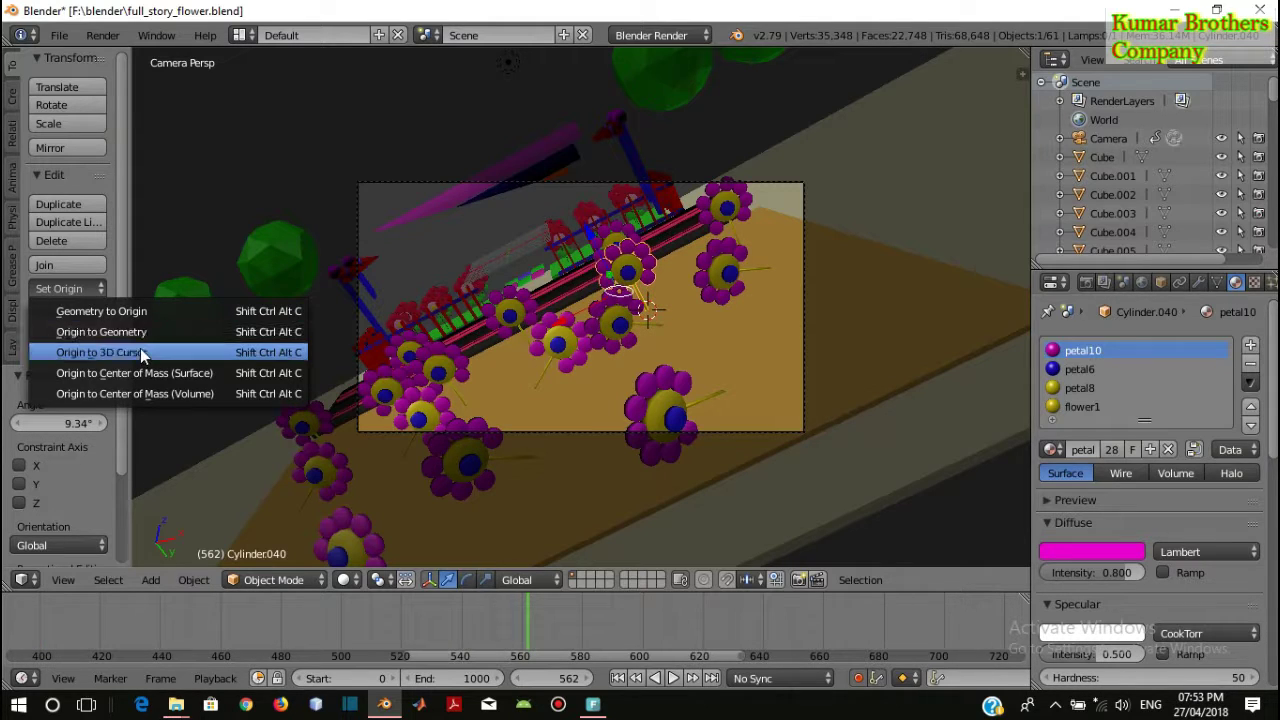
left_click(140, 352)
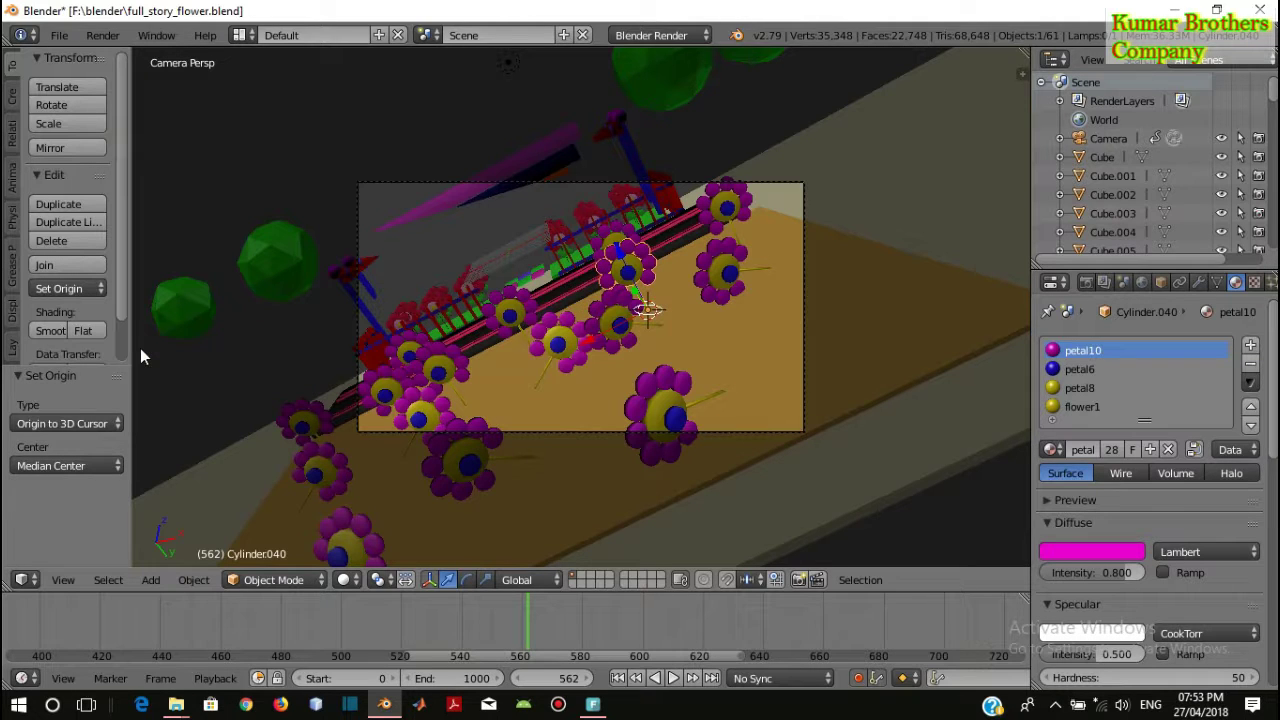
Key the flower head at 42°, then tilt it to 13.6° at frame 595
left_click(67, 100)
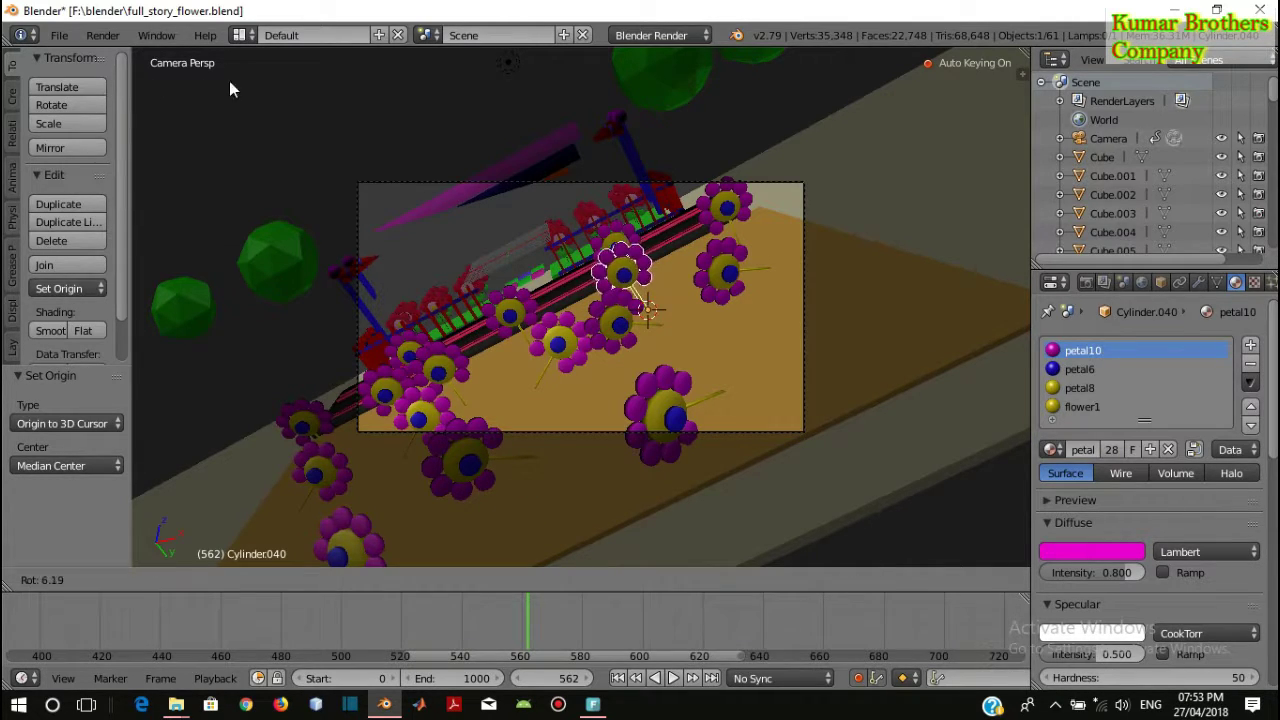
left_click(526, 81)
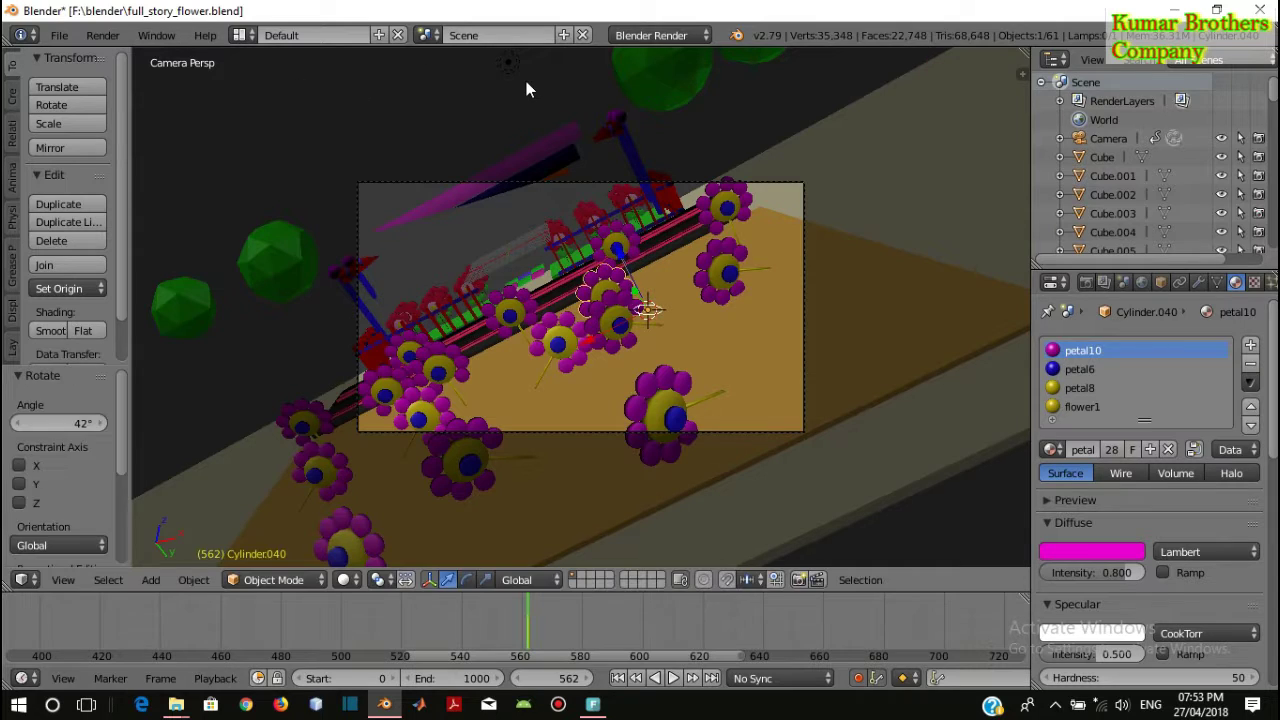
left_click(627, 619)
left_click(58, 103)
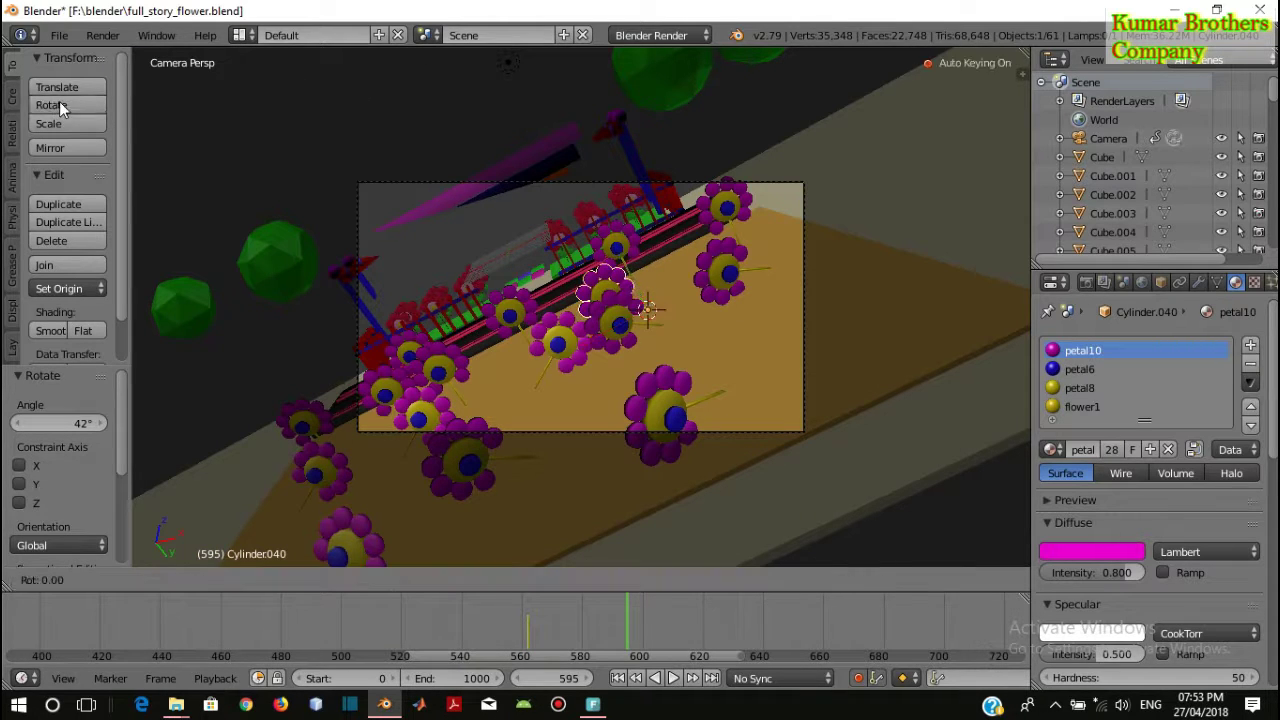
left_click(280, 78)
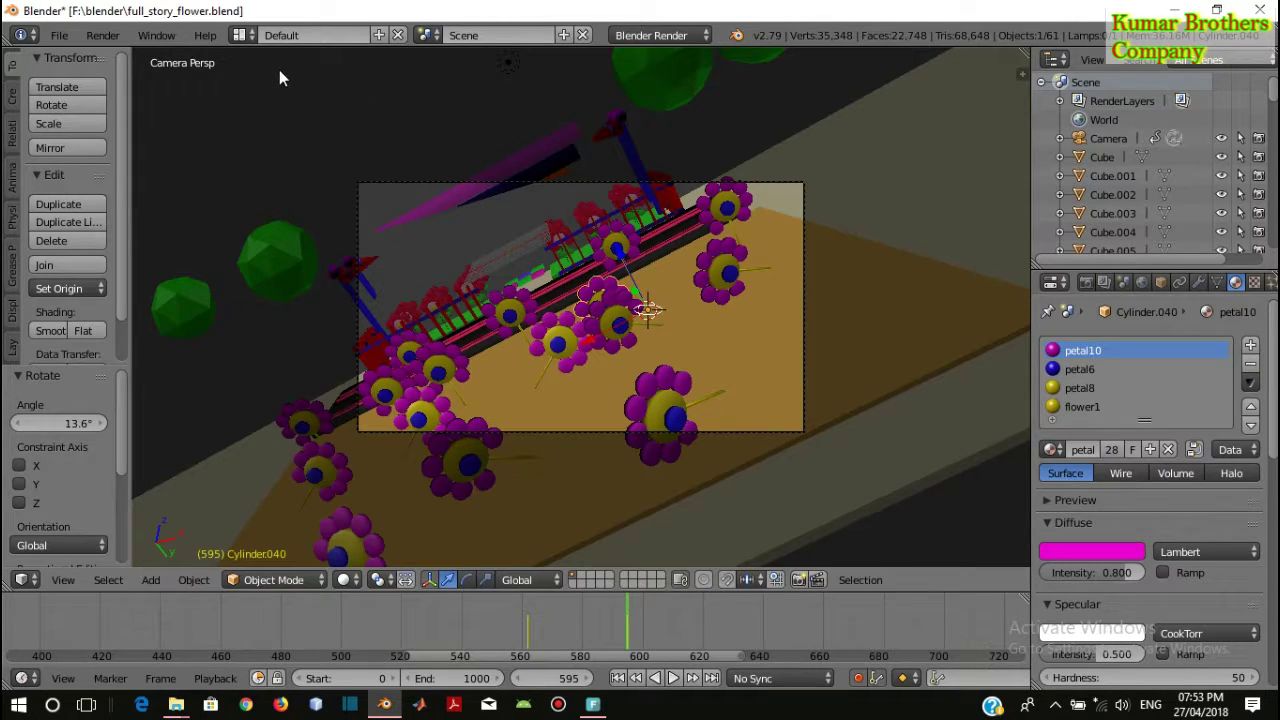
right_click(738, 229)
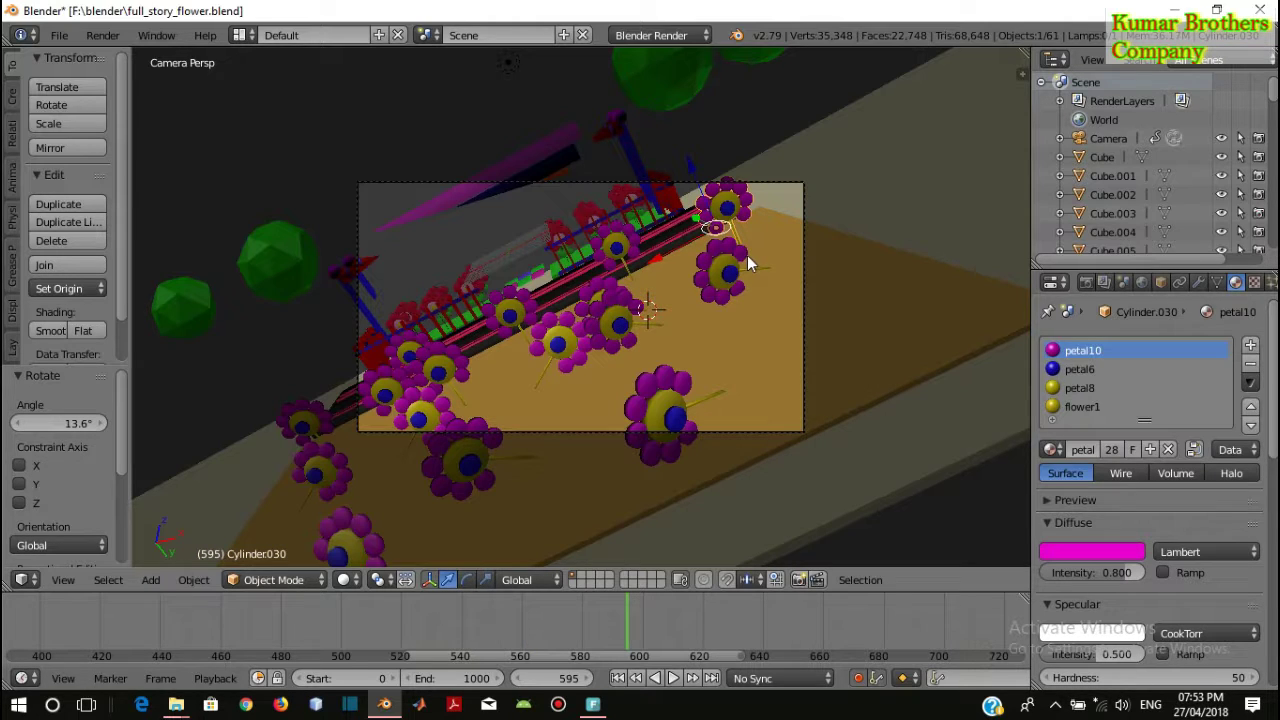
Place the 3D cursor at the upper-right flower's stem base and set its origin there
left_click(747, 253)
left_click(95, 288)
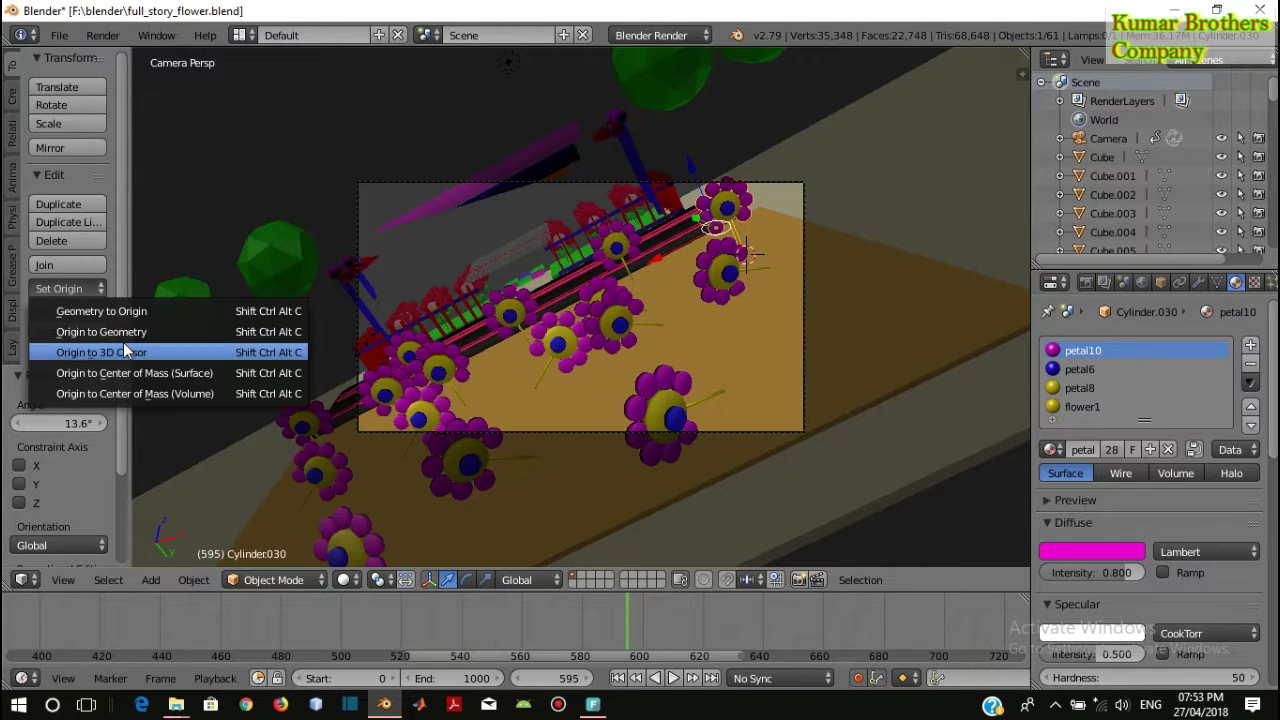
left_click(123, 352)
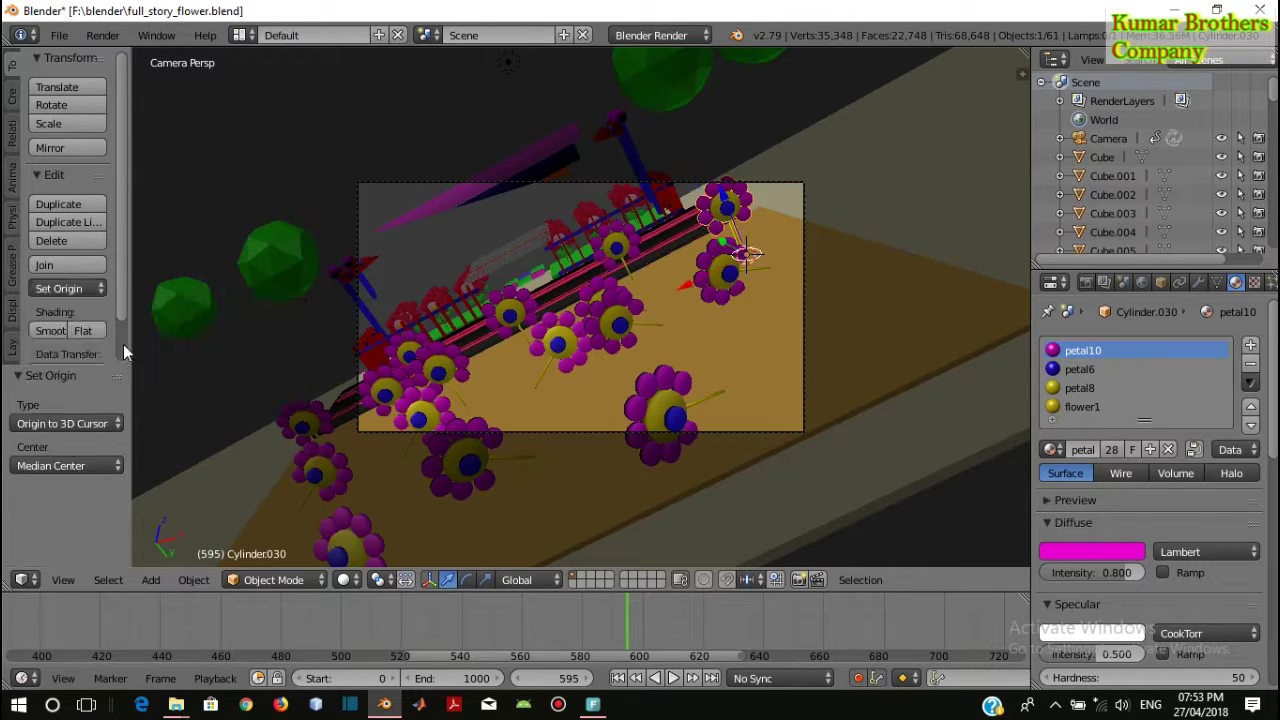
Tilt the upper-right flower head about 13° at frame 595, then reselect it
left_click(61, 101)
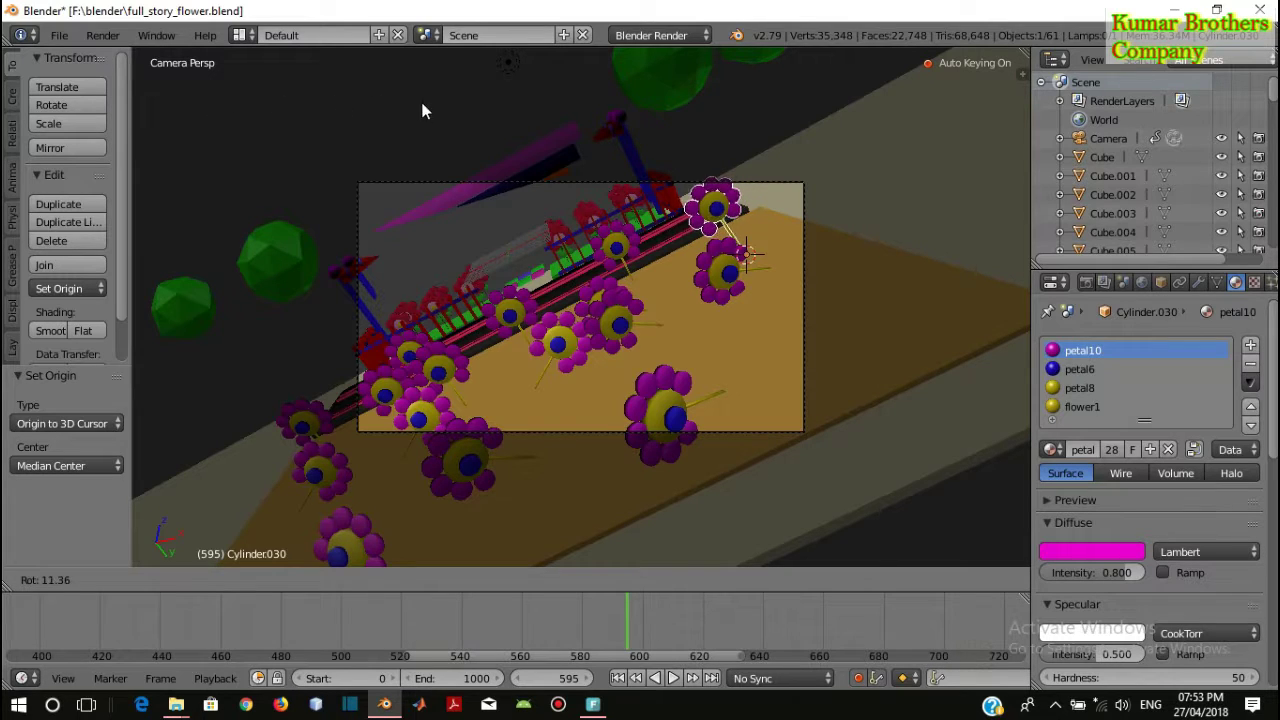
left_click(458, 112)
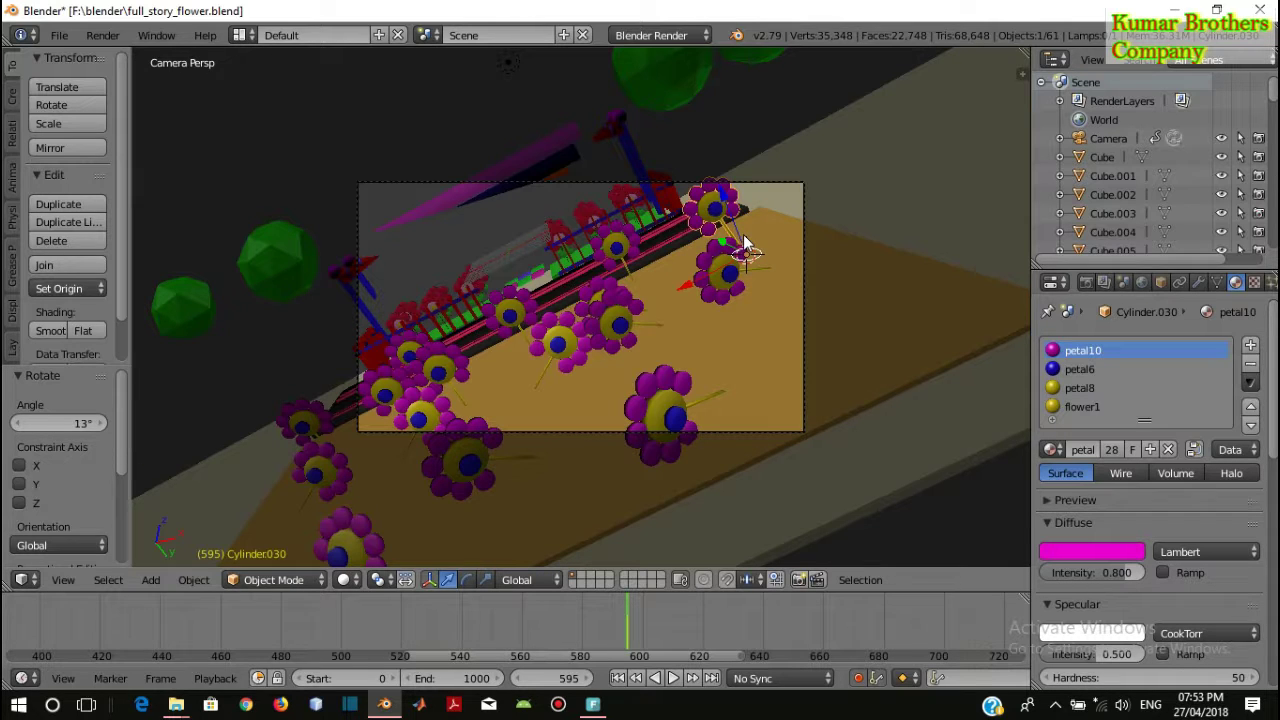
right_click(745, 252)
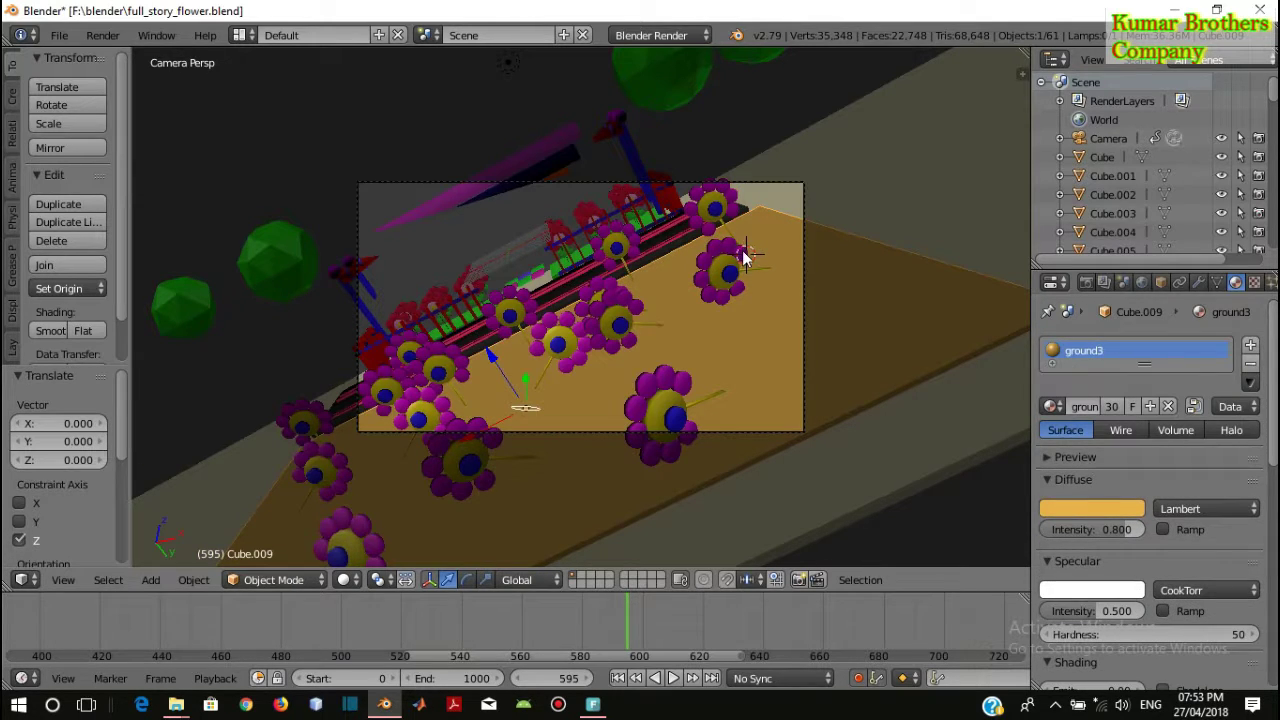
right_click(730, 240)
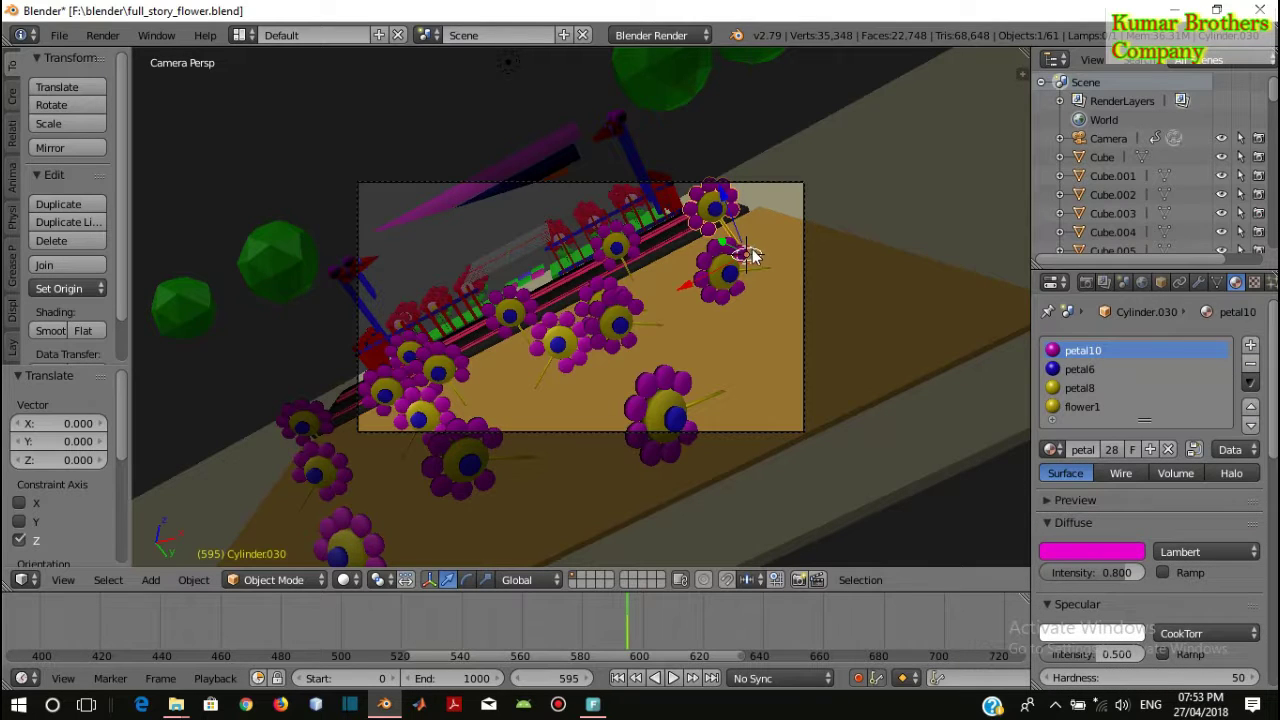
right_click_drag(751, 254, 745, 252)
Select the left flower head and set its origin to the 3D cursor at its stem base
right_click(465, 407)
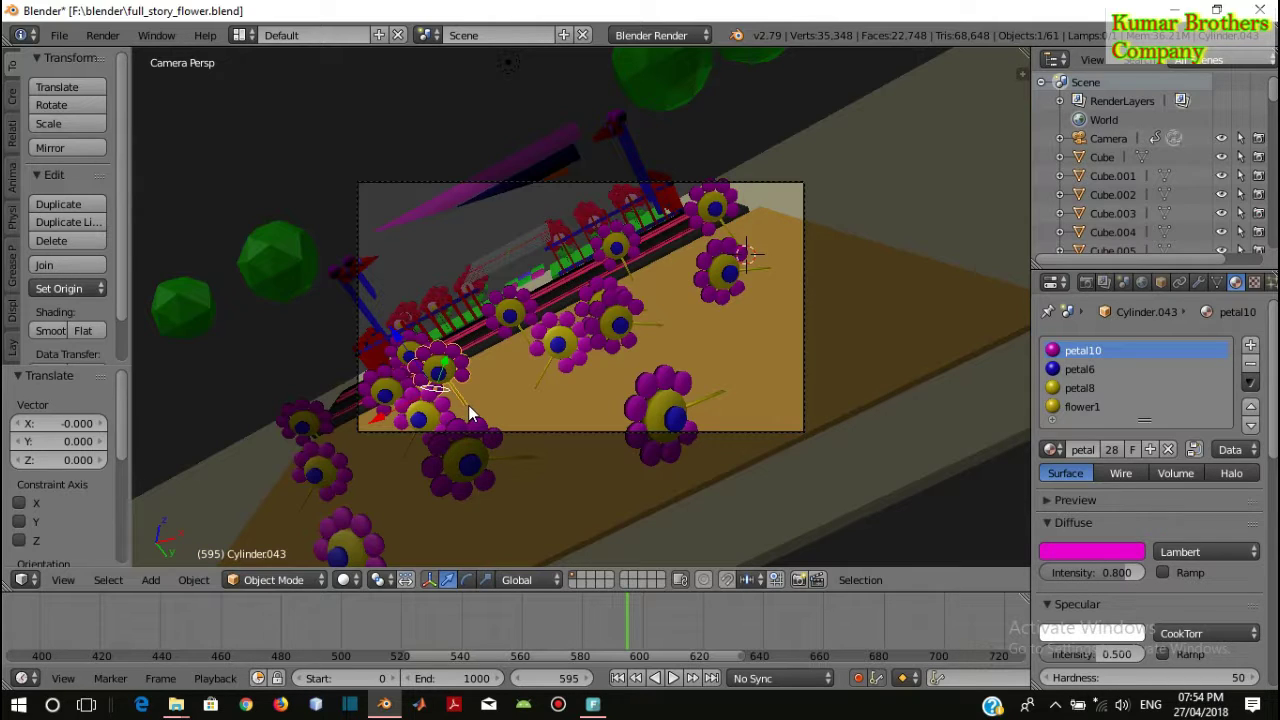
left_click(466, 407)
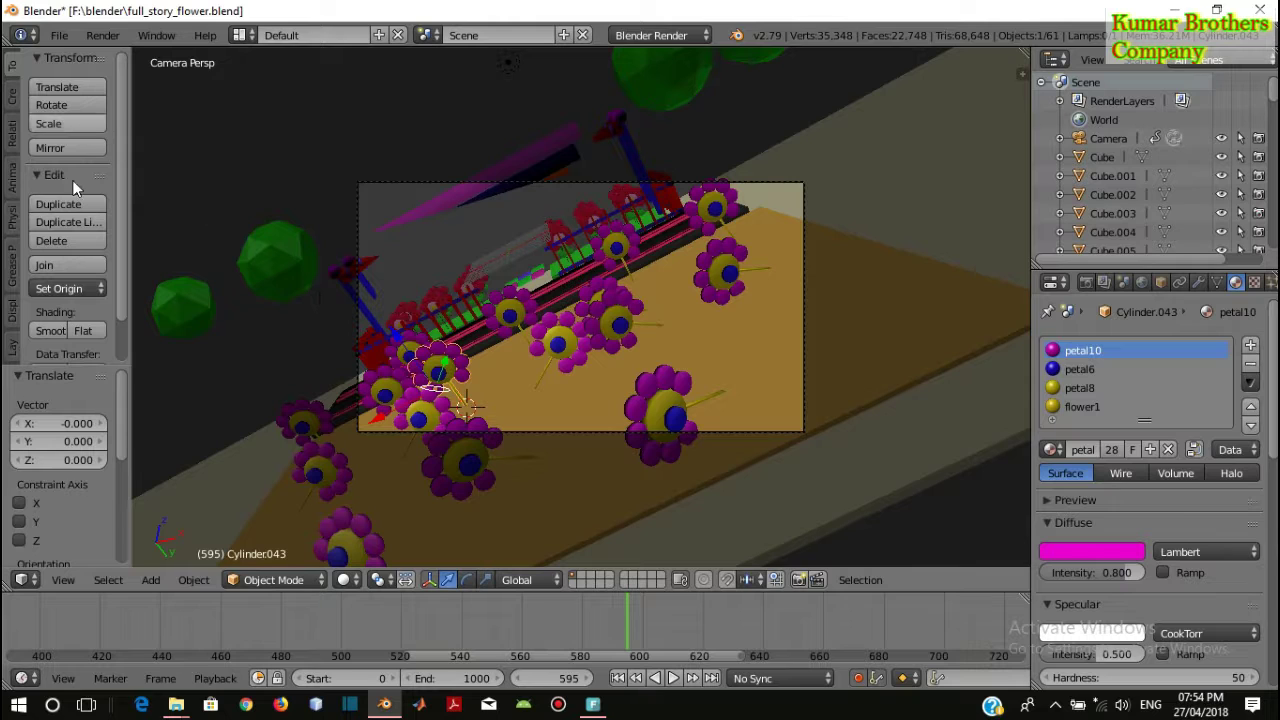
left_click(85, 288)
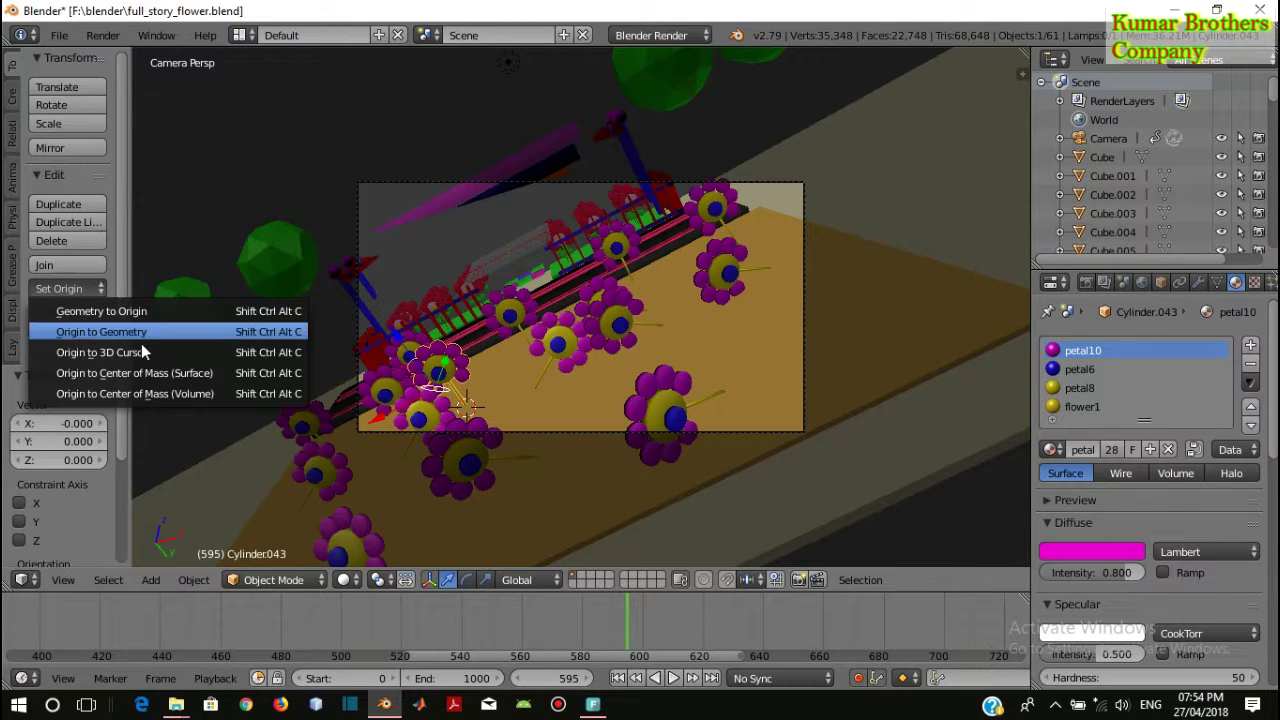
left_click(141, 348)
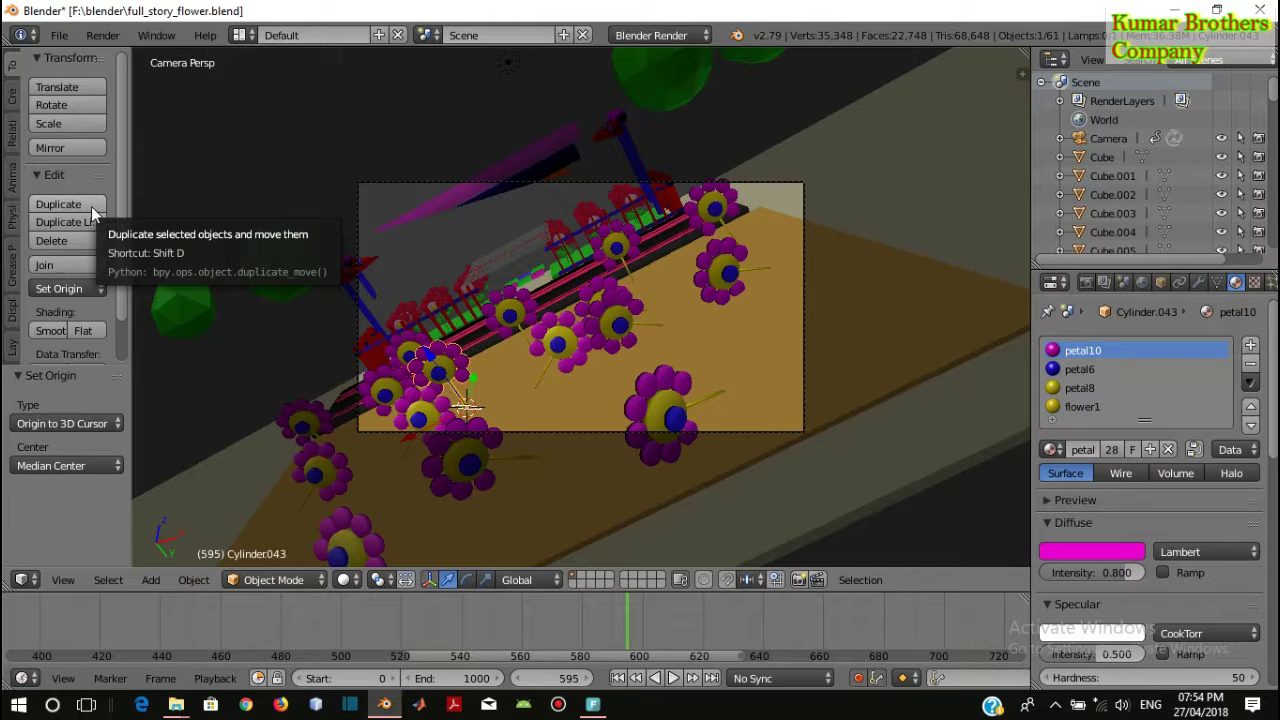
Swing the flower head -37°, then to -23.1° at frame 655
left_click(76, 104)
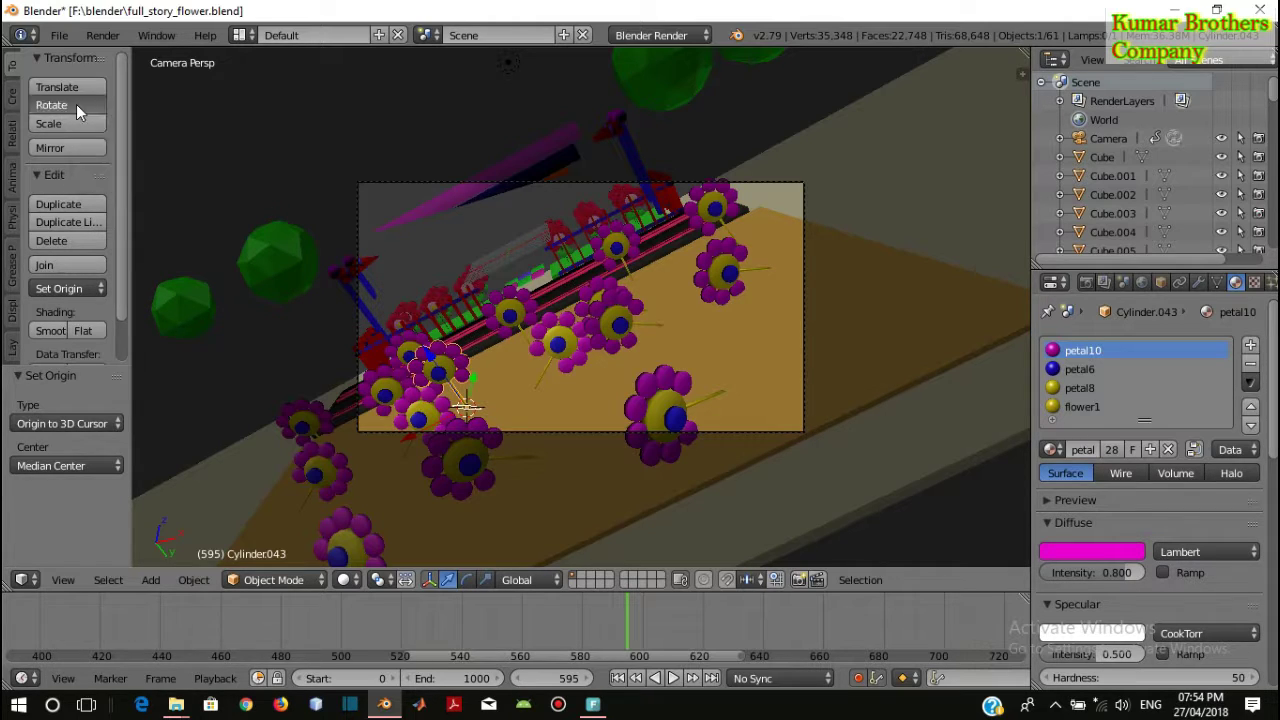
left_click(716, 375)
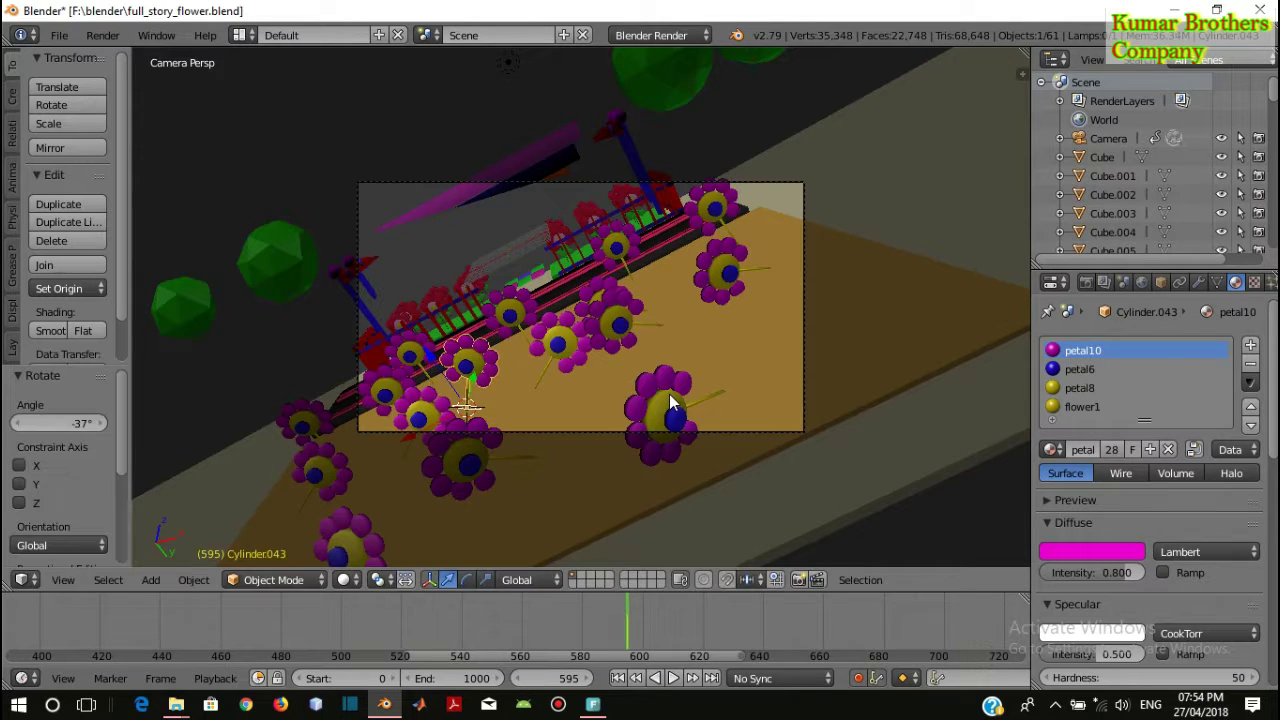
left_click(809, 623)
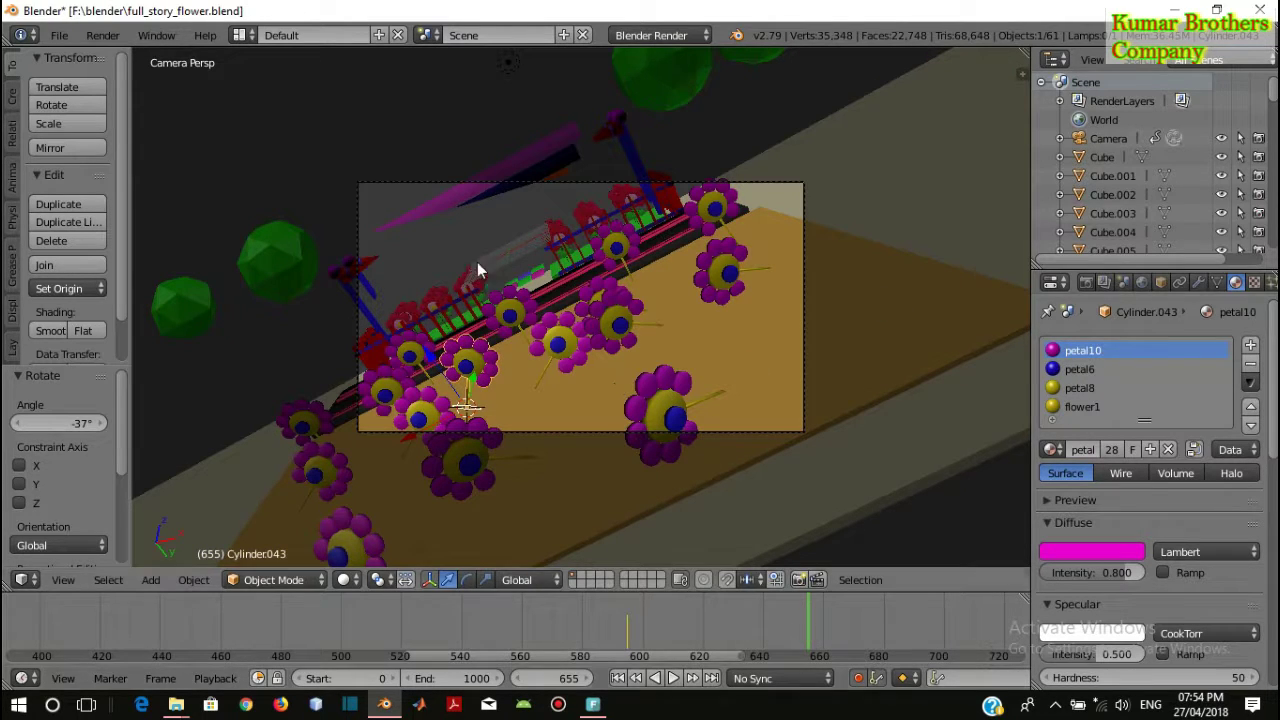
left_click(65, 104)
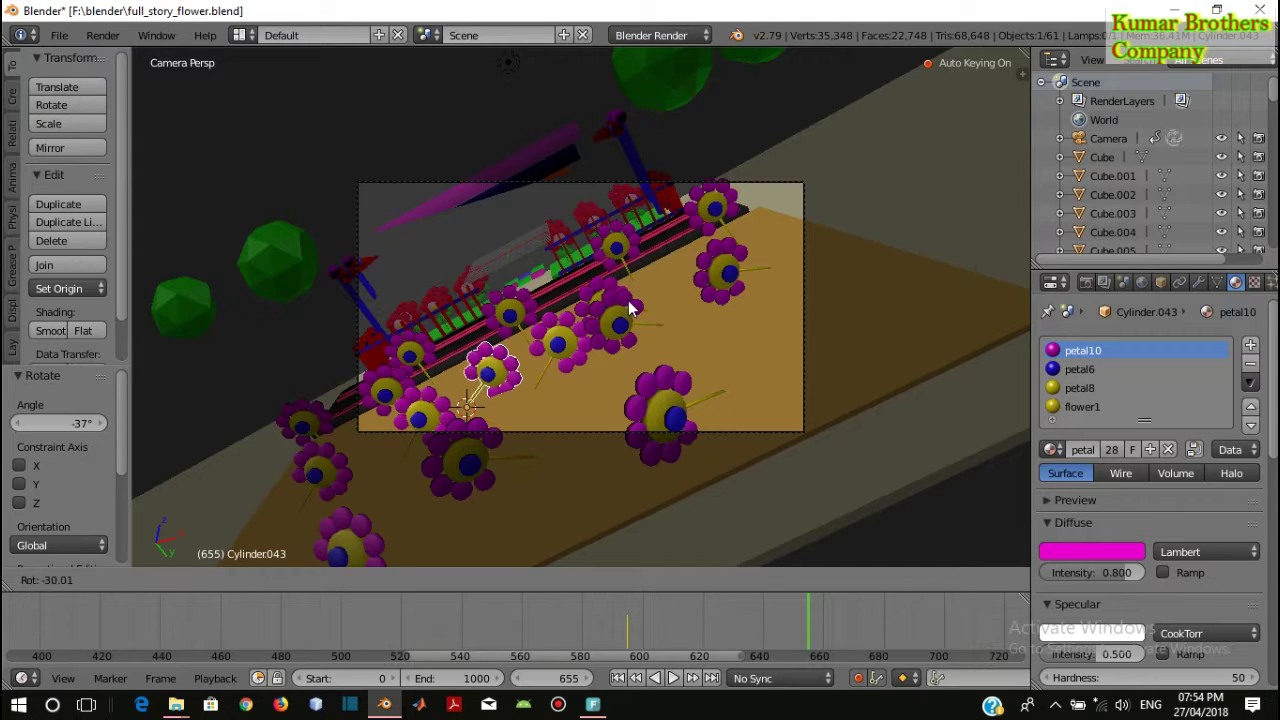
left_click(706, 220)
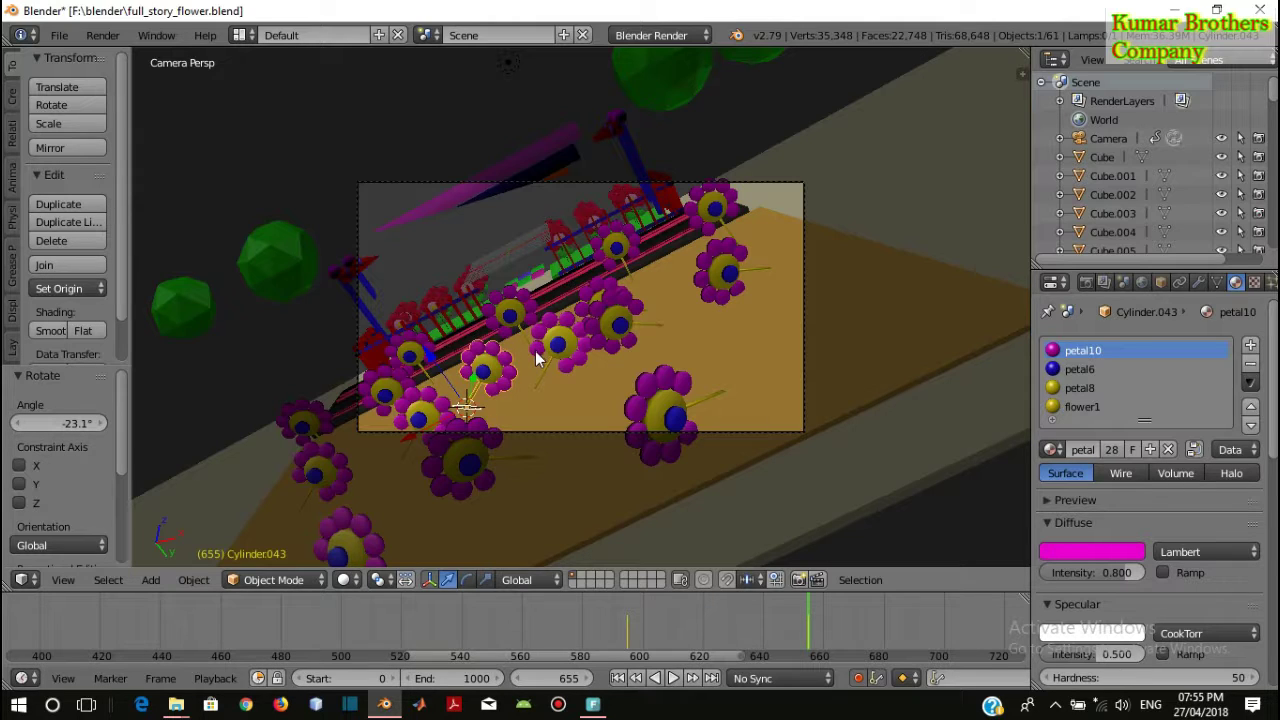
Select flower Cylinder.027, zoom in, and set its origin to the 3D cursor at the stem base
right_click(534, 351)
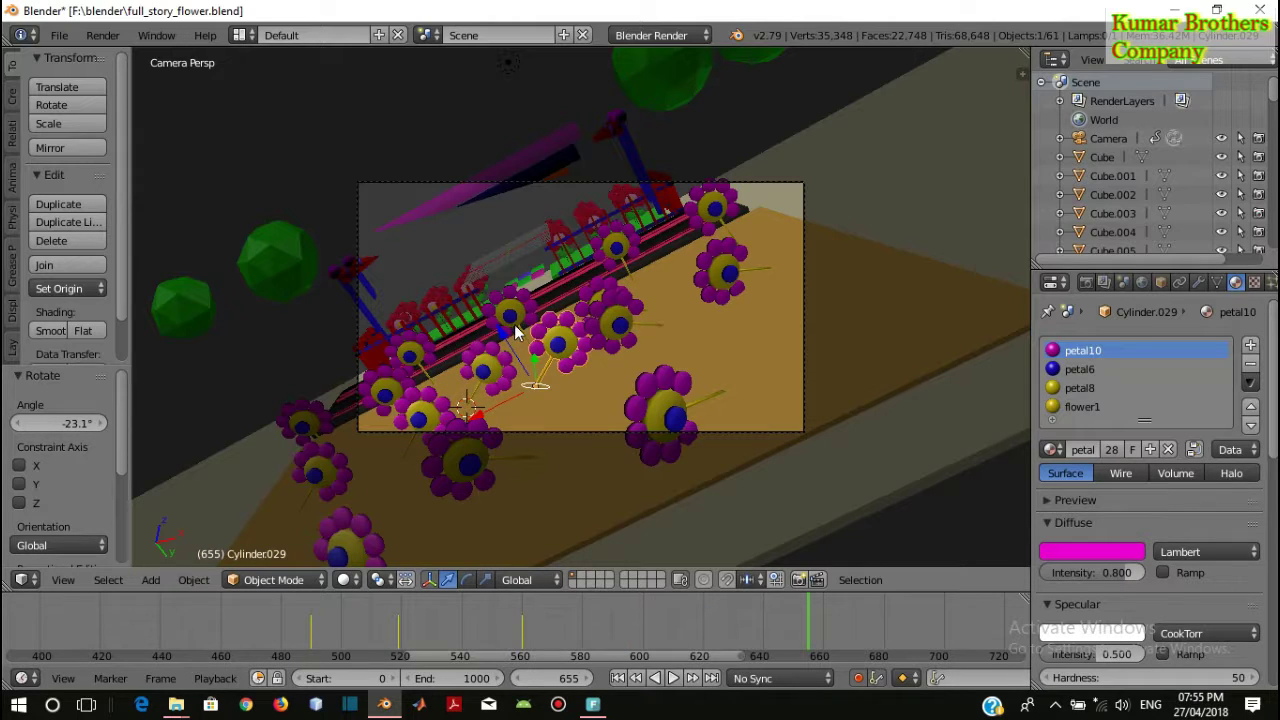
right_click(520, 337)
scroll(508, 397, "up", 3)
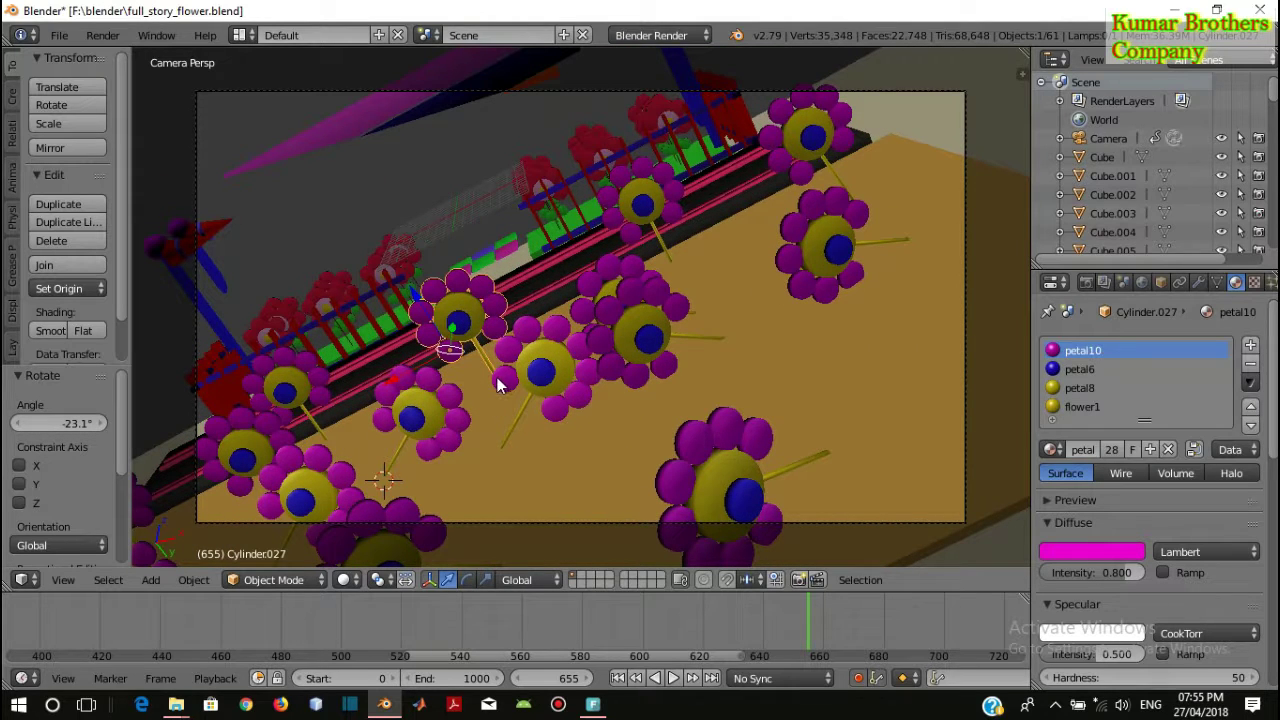
left_click(497, 380)
left_click(500, 381)
left_click(81, 287)
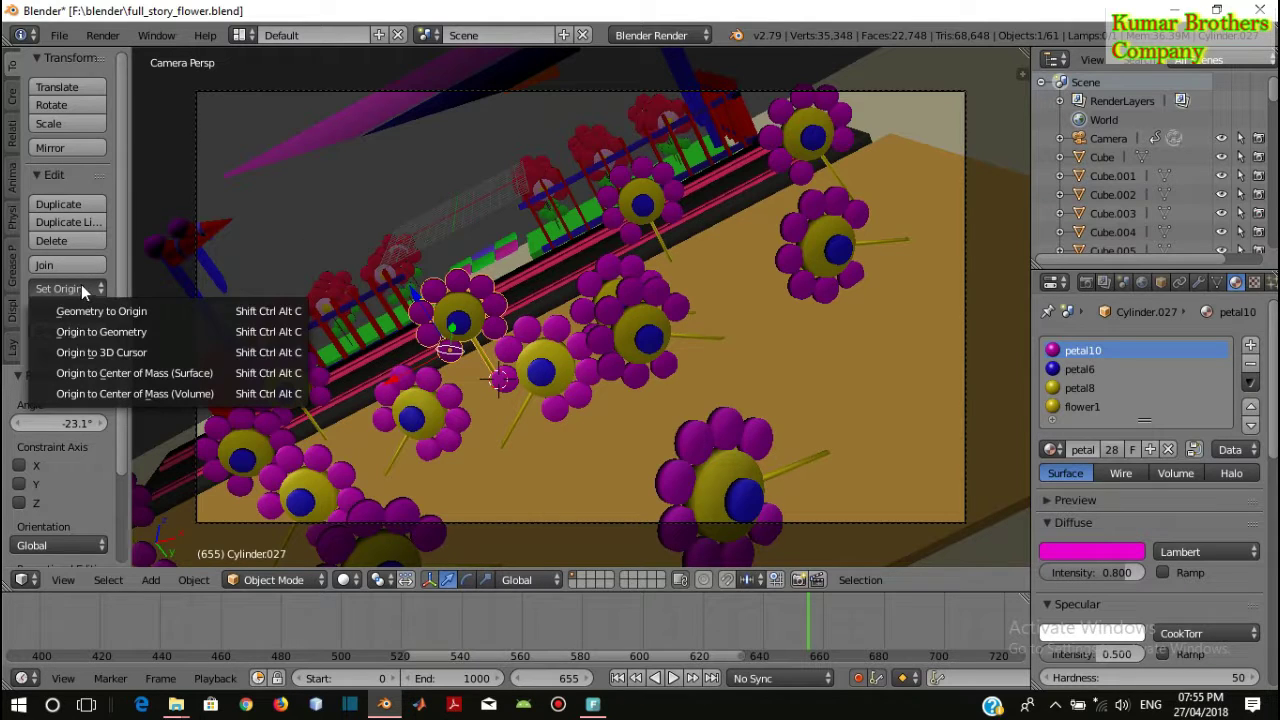
left_click(134, 353)
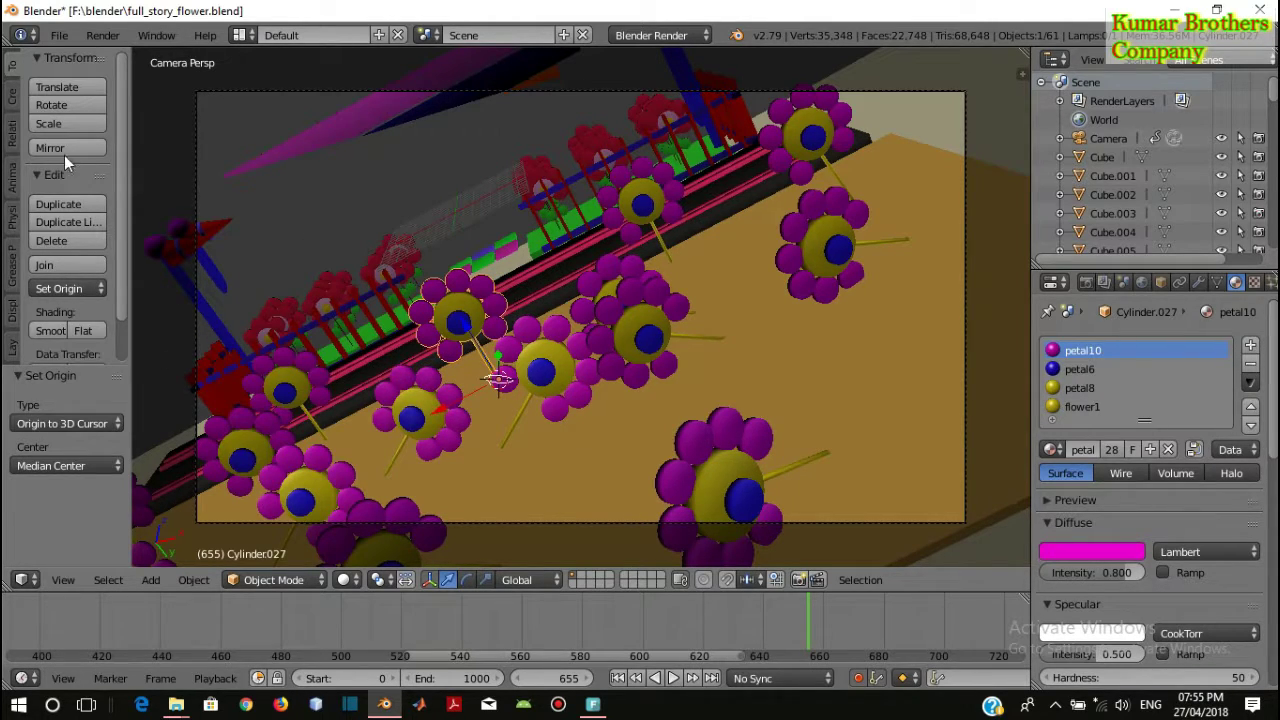
Tilt the flower head 3.49° at frame 655 and -15° at frame 684
left_click(79, 102)
left_click(121, 96)
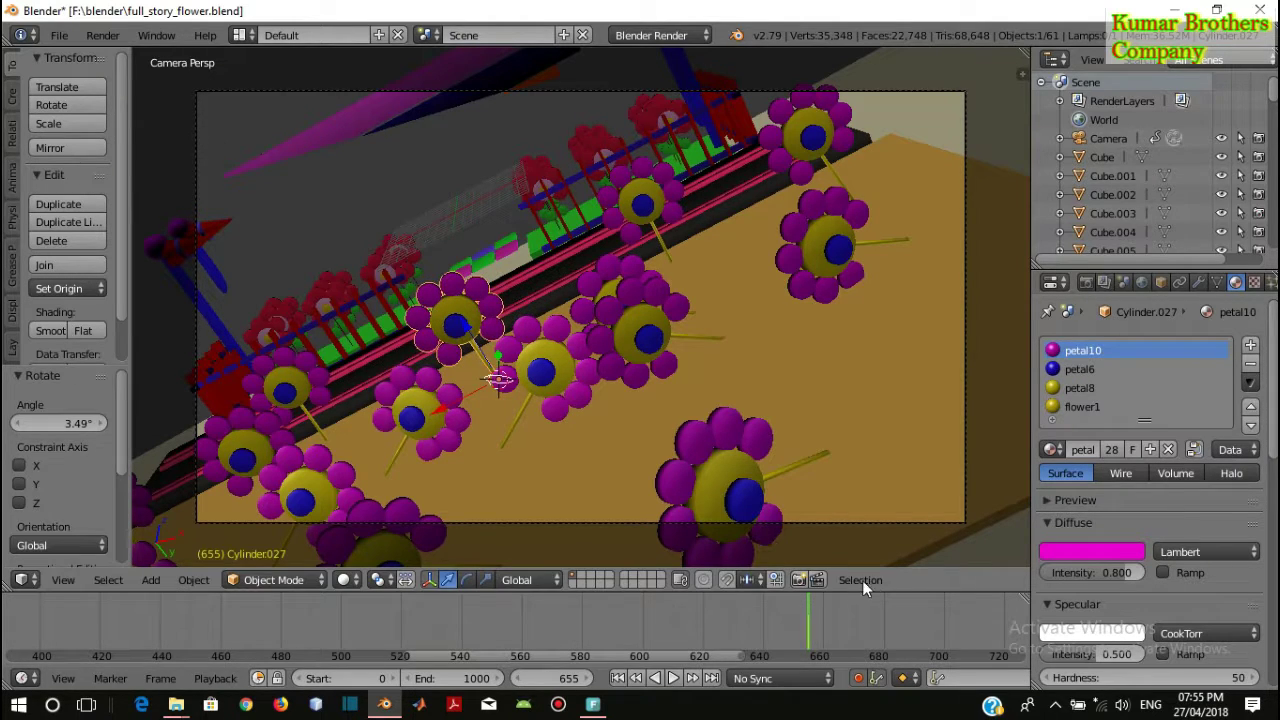
left_click(894, 619)
left_click(100, 105)
left_click(970, 180)
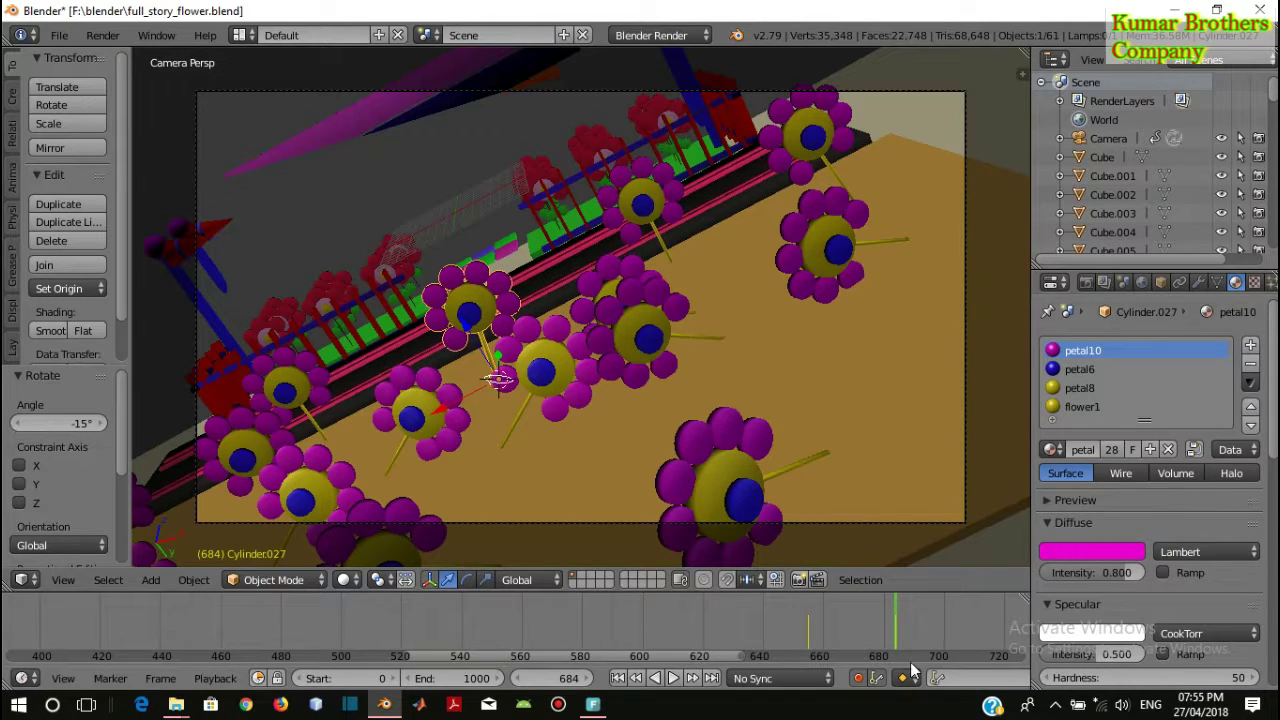
left_click_drag(712, 655, 831, 651)
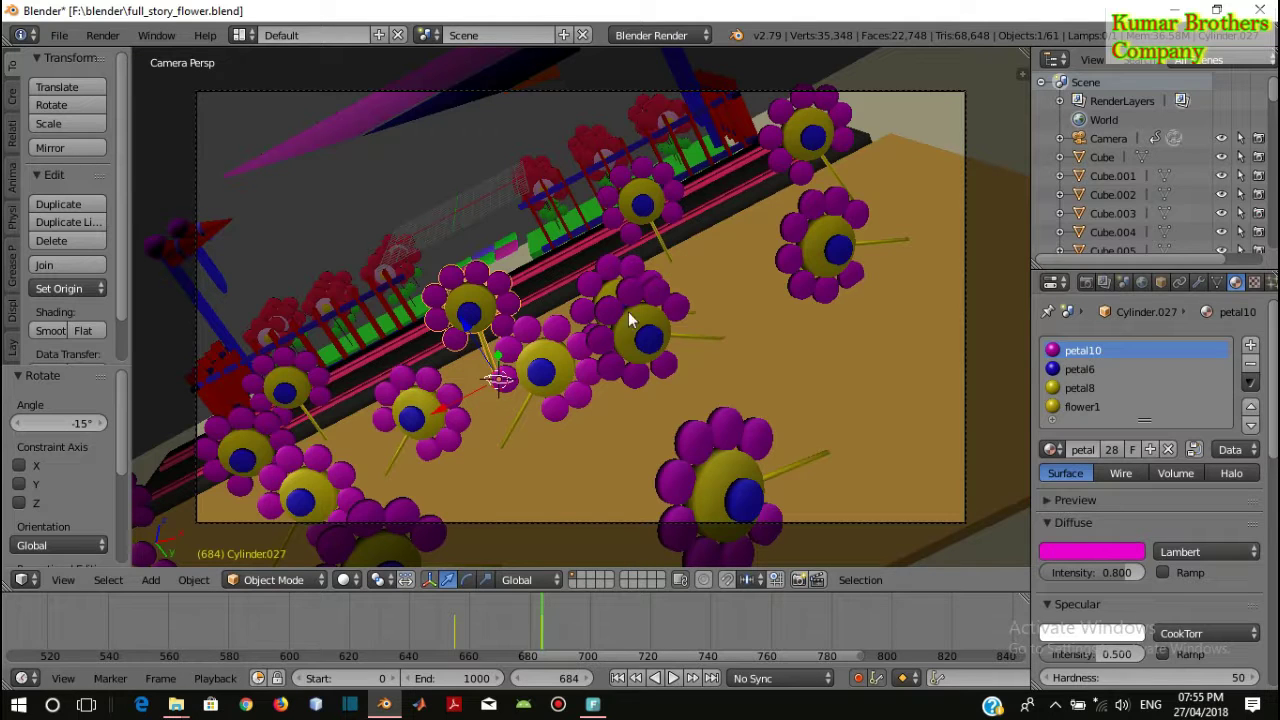
Swing the flower head to 64.2° at frame 711
left_click(622, 625)
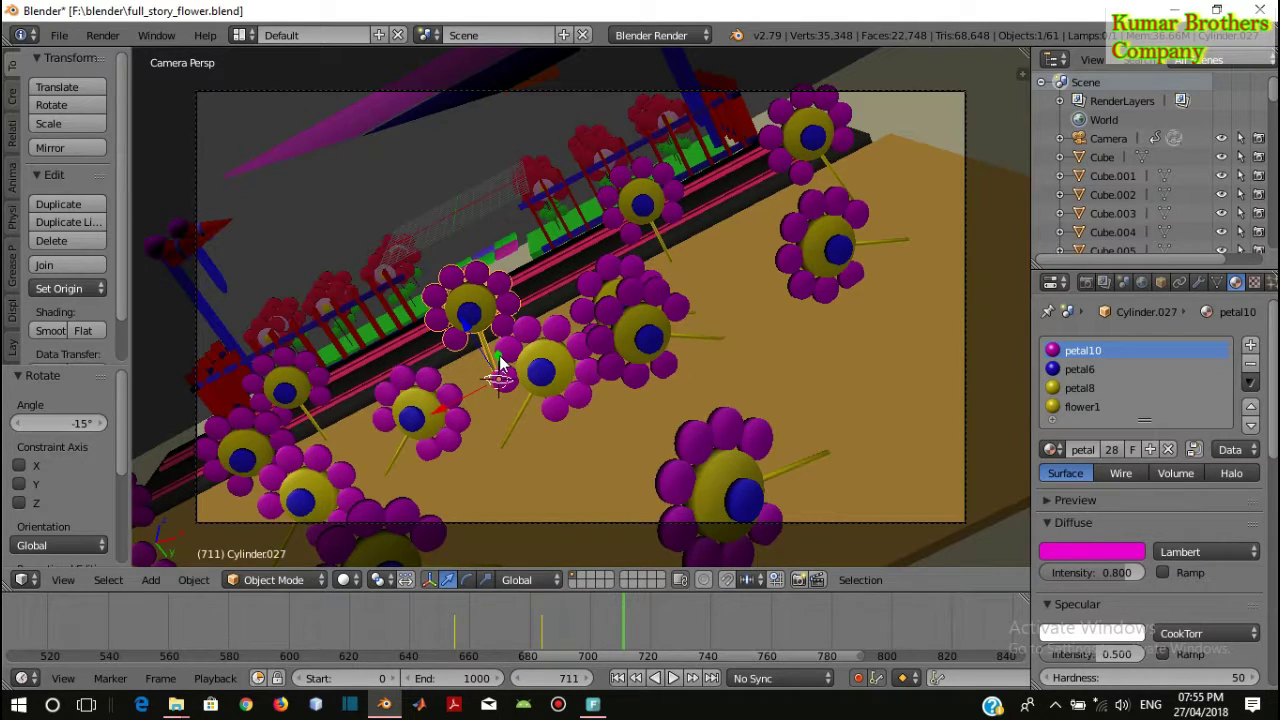
left_click(86, 105)
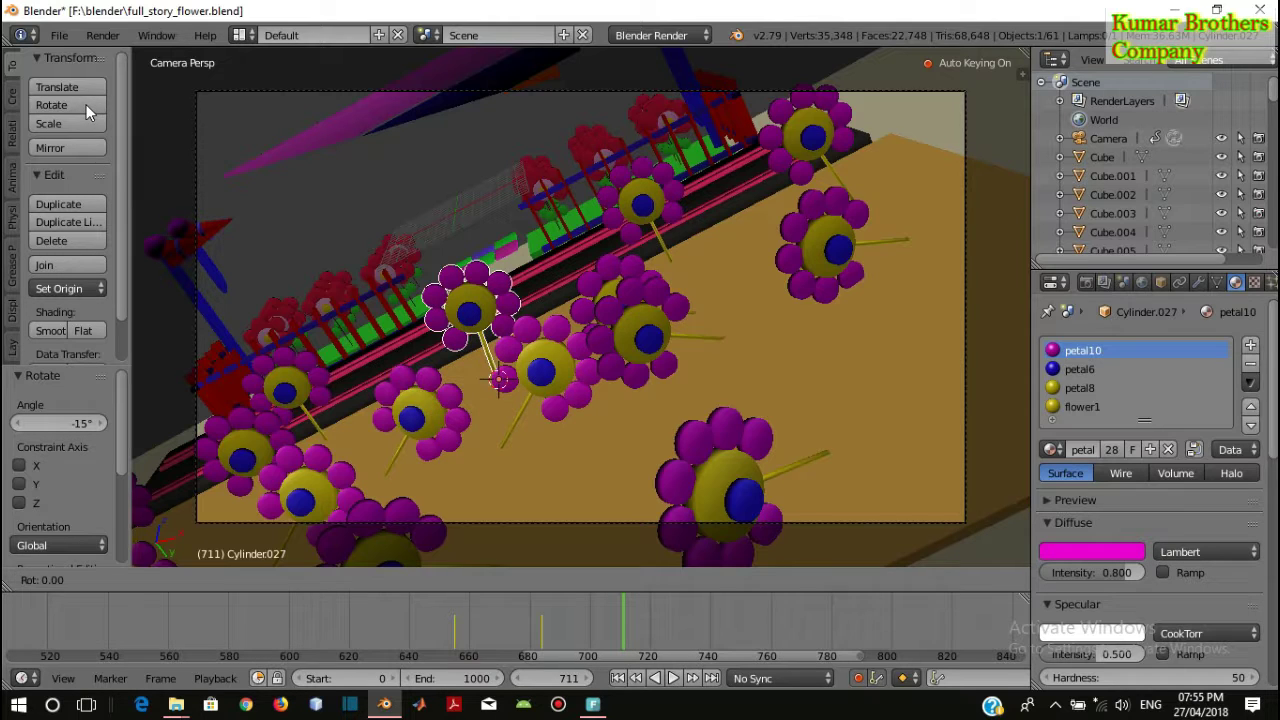
left_click(530, 160)
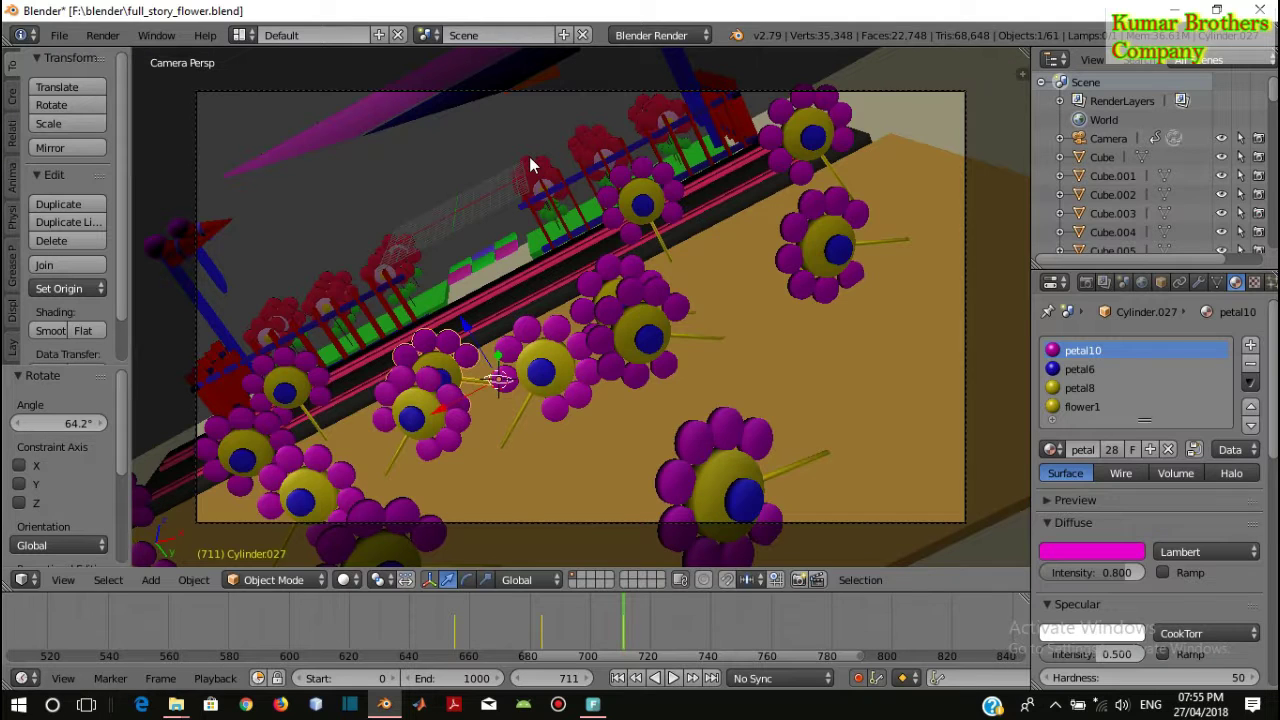
Select top-right flower Cylinder.030 and tilt it -21.3° at frame 711
right_click(815, 150)
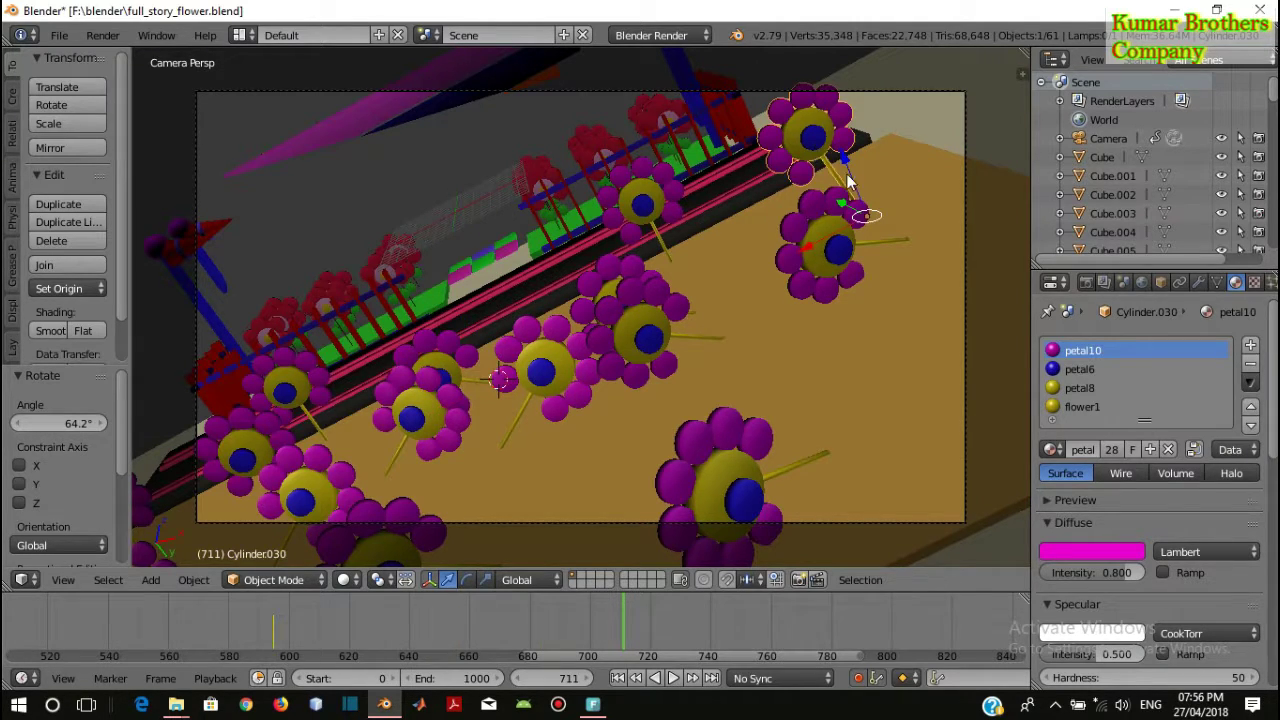
left_click(88, 105)
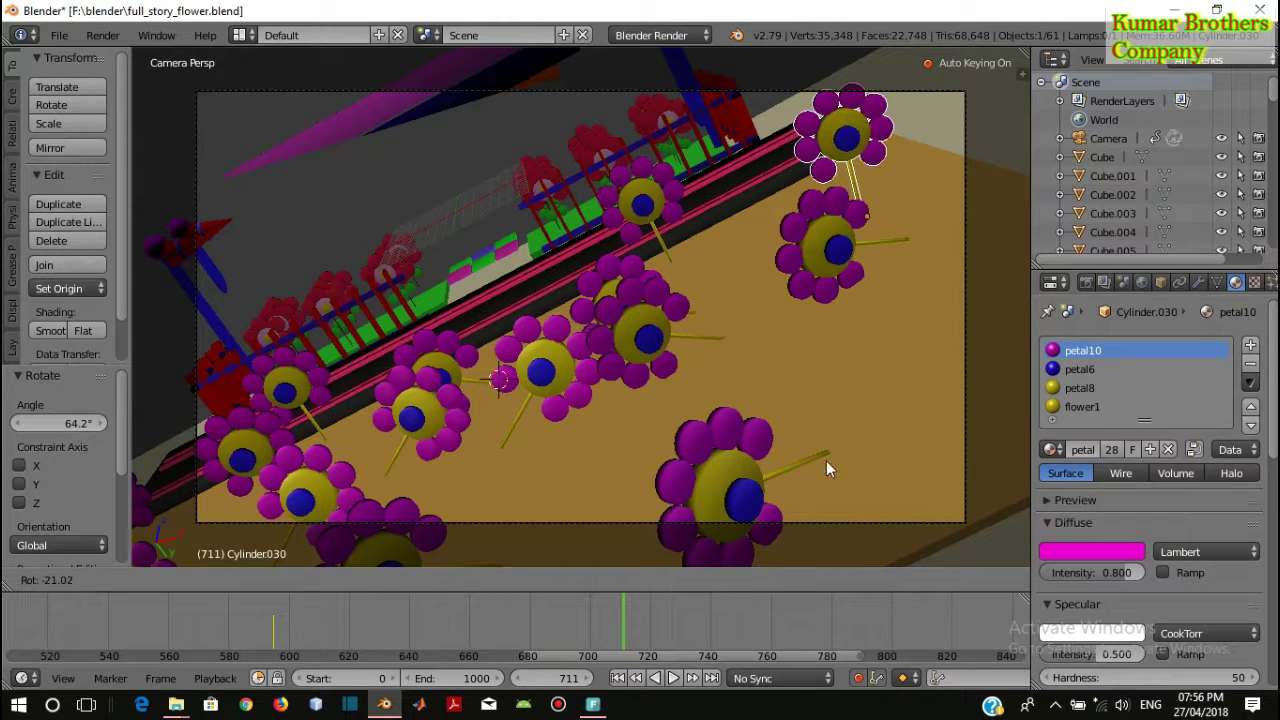
left_click(895, 450)
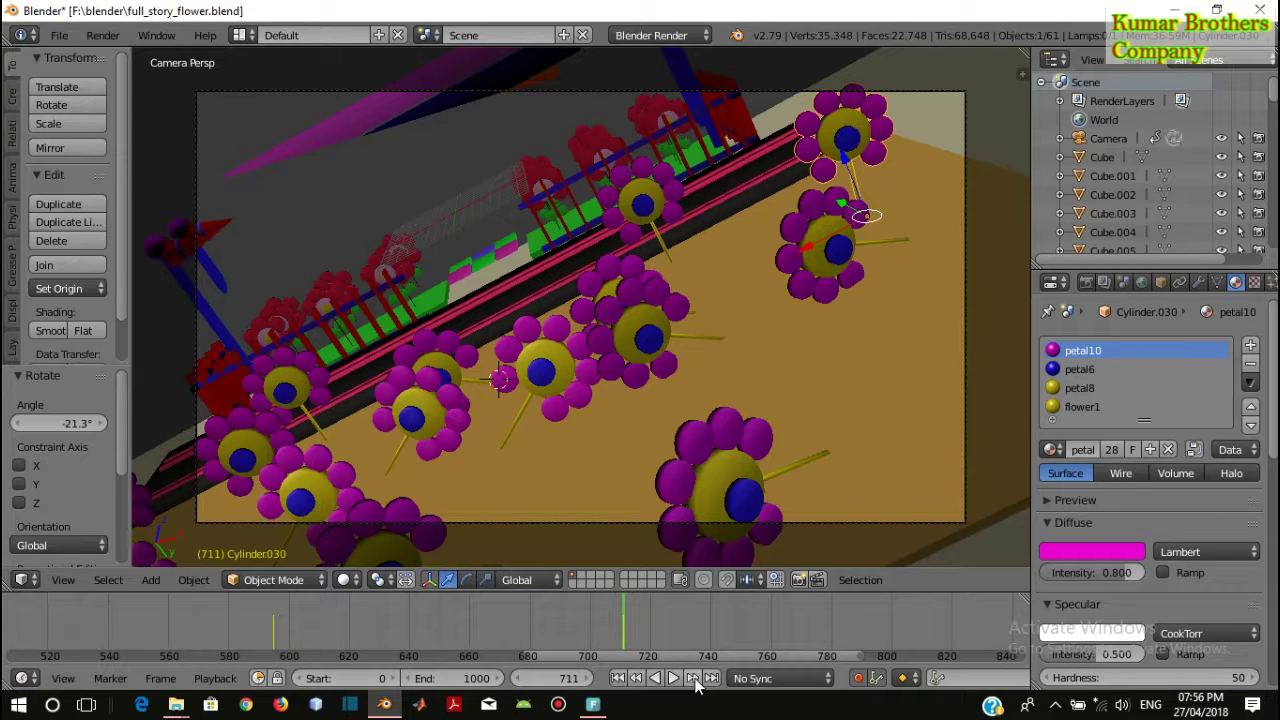
Save the file, then slide the camera 16.836 units along Y and return to camera view
key("ctrl+s")
left_click(856, 487)
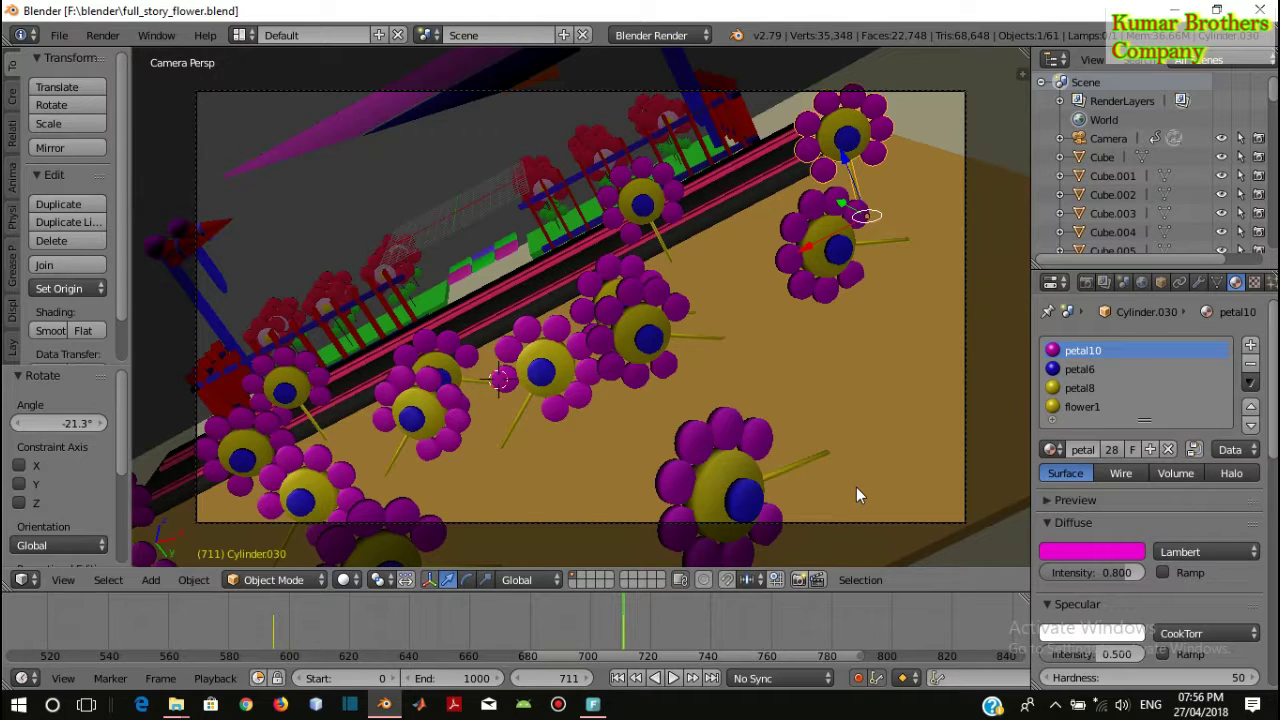
key("KP_0")
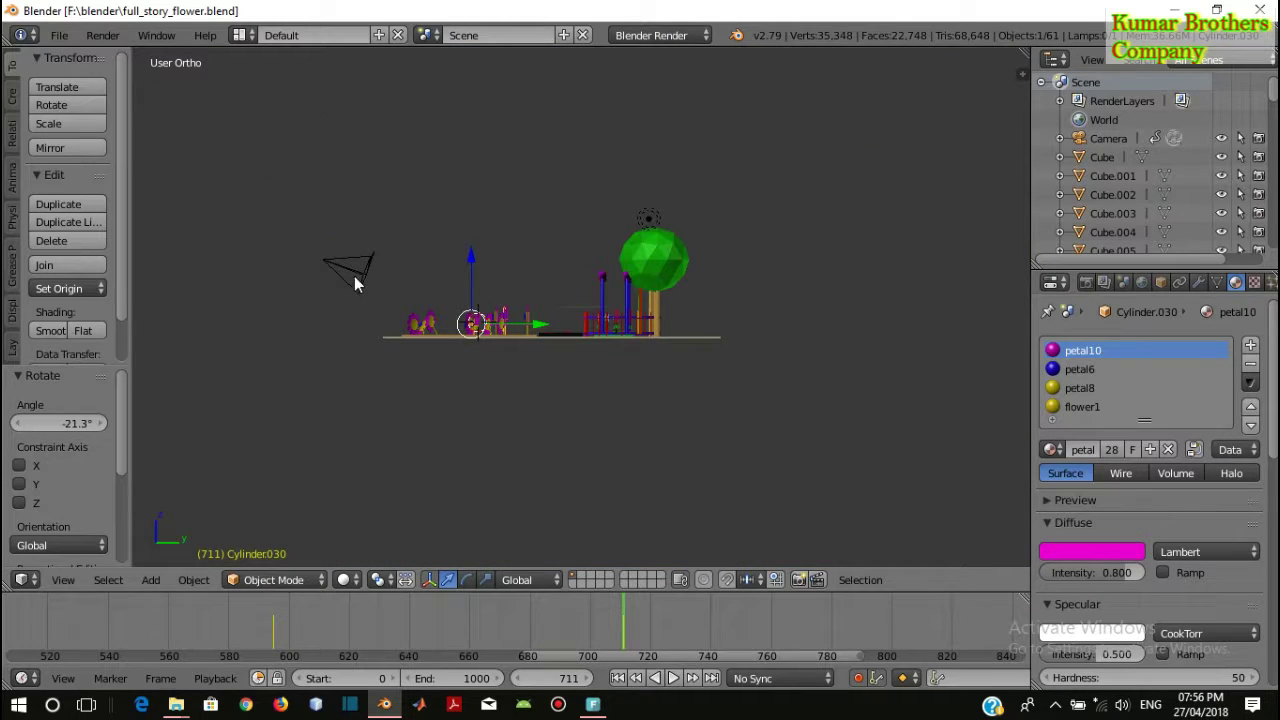
right_click(343, 265)
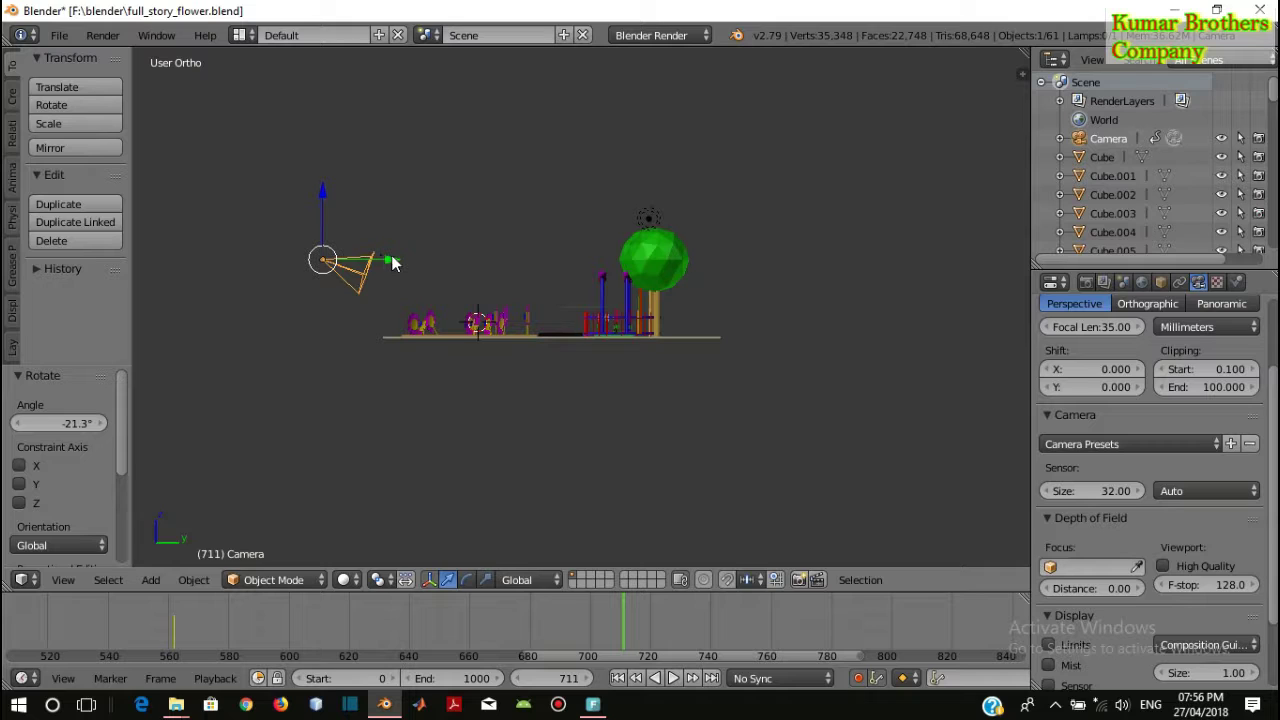
key("g")
key("y")
left_click(443, 265)
key("KP_0")
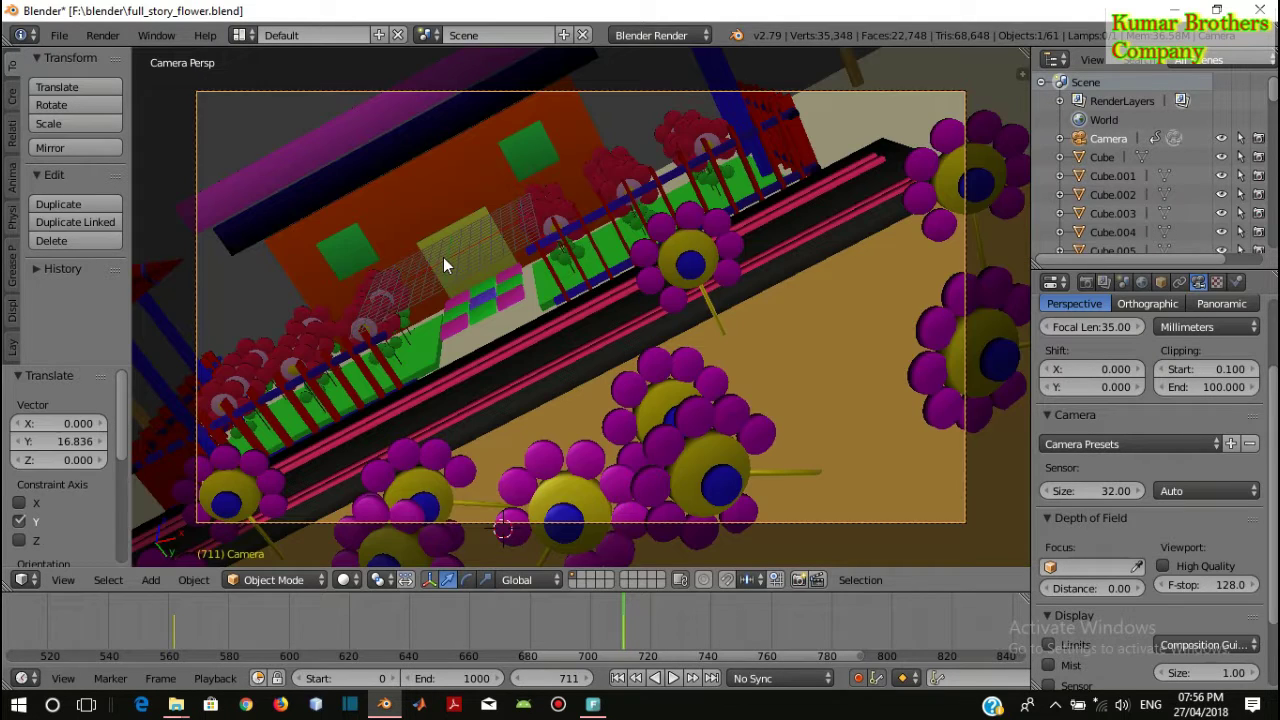
Select flower Cylinder.037 and set its origin to the 3D cursor on its stem
right_click(721, 326)
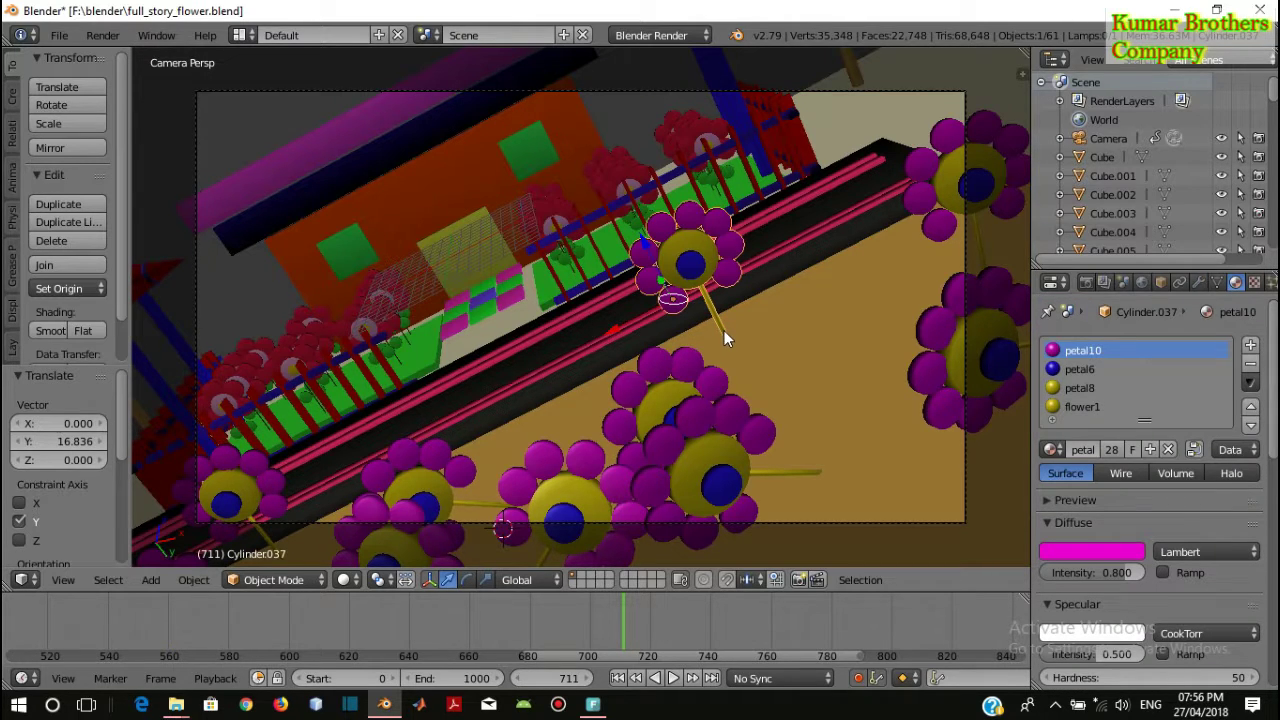
left_click(724, 330)
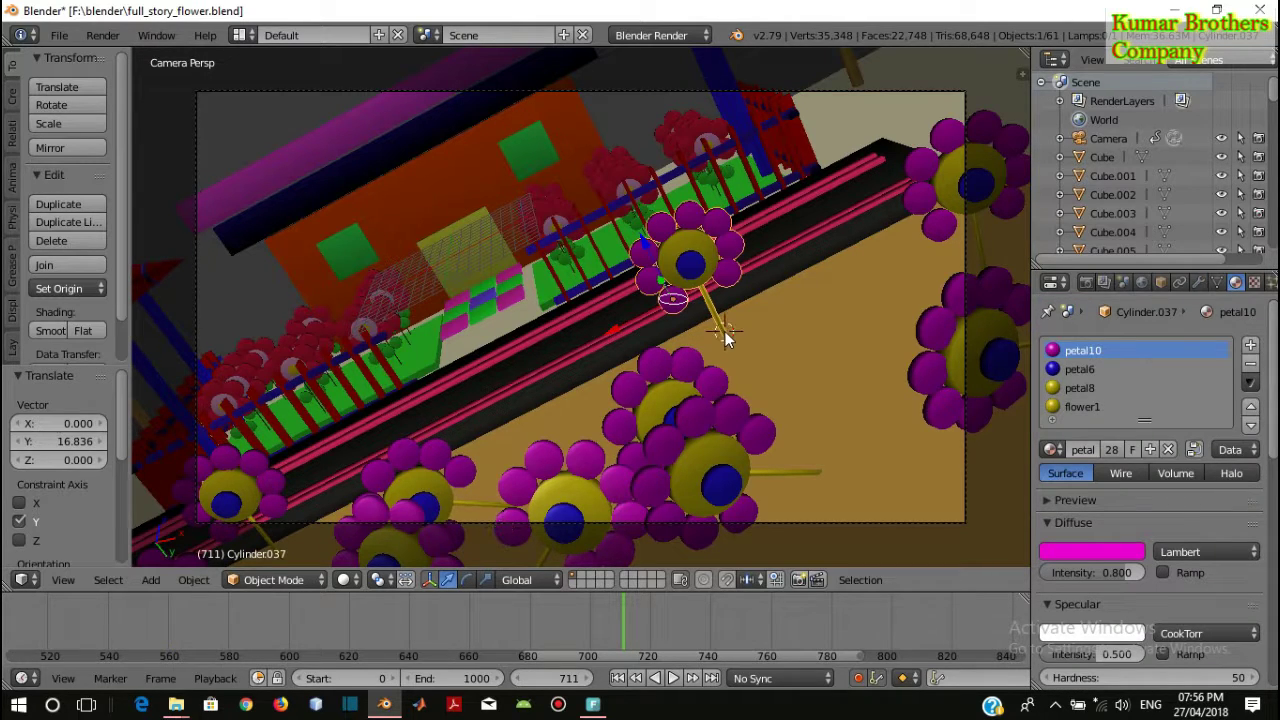
left_click(76, 290)
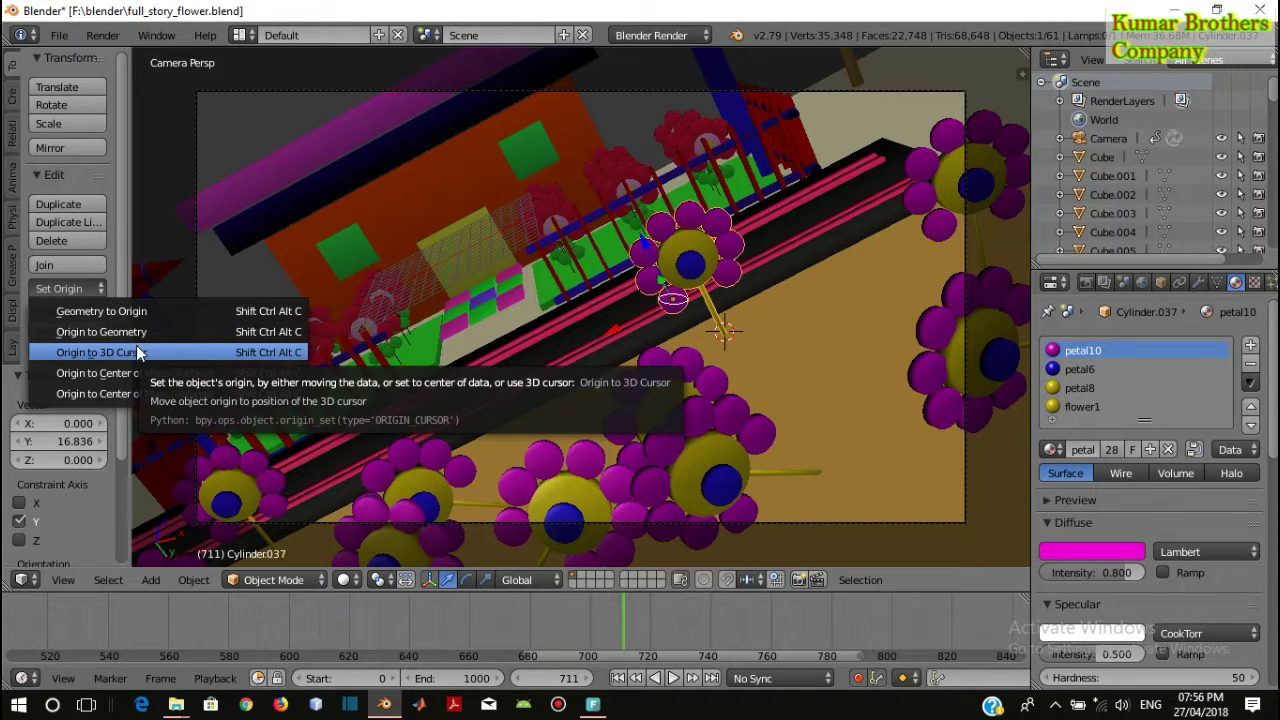
left_click(140, 345)
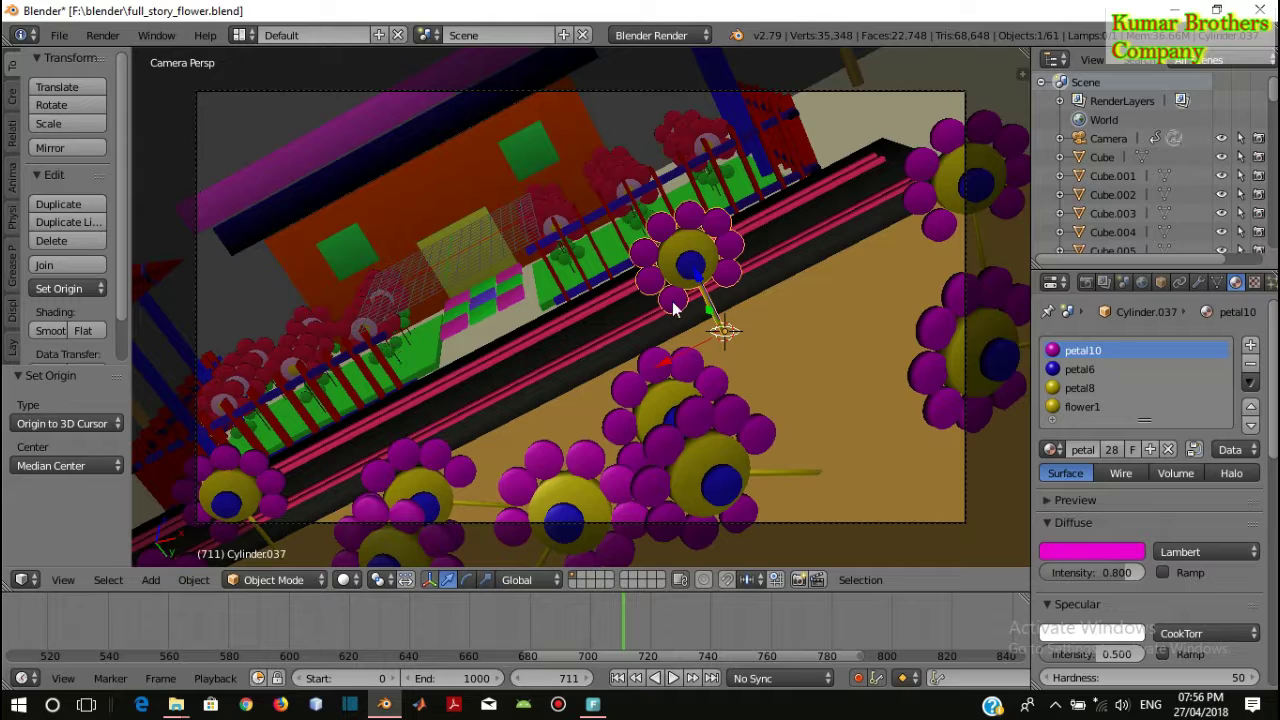
Key the flower's position at frame 711 and move it to a new position at frame 742
left_click(61, 87)
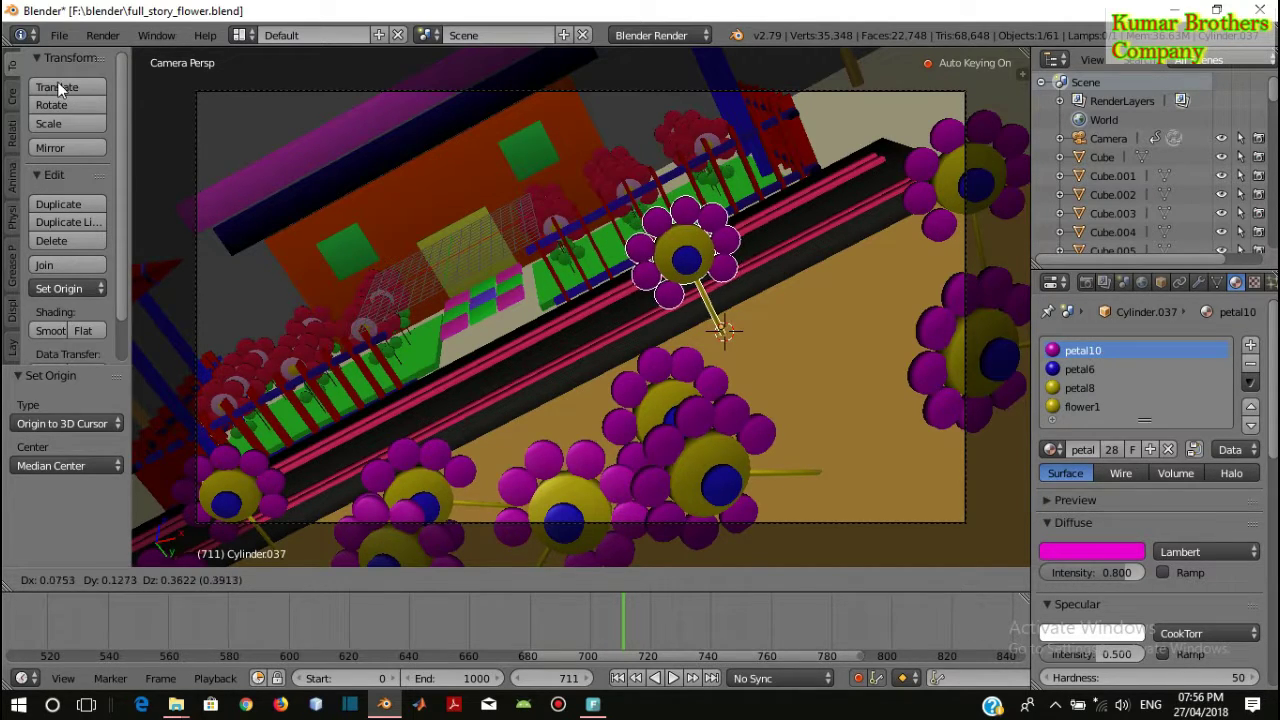
left_click(57, 84)
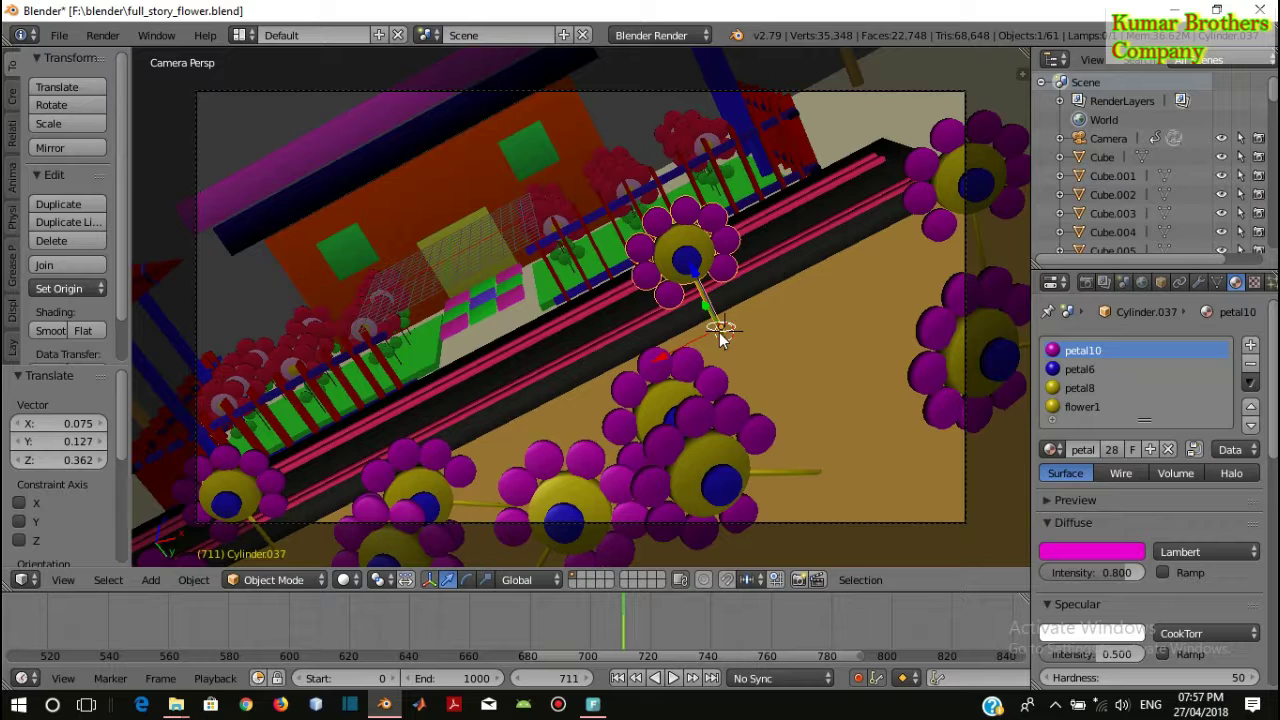
left_click(716, 628)
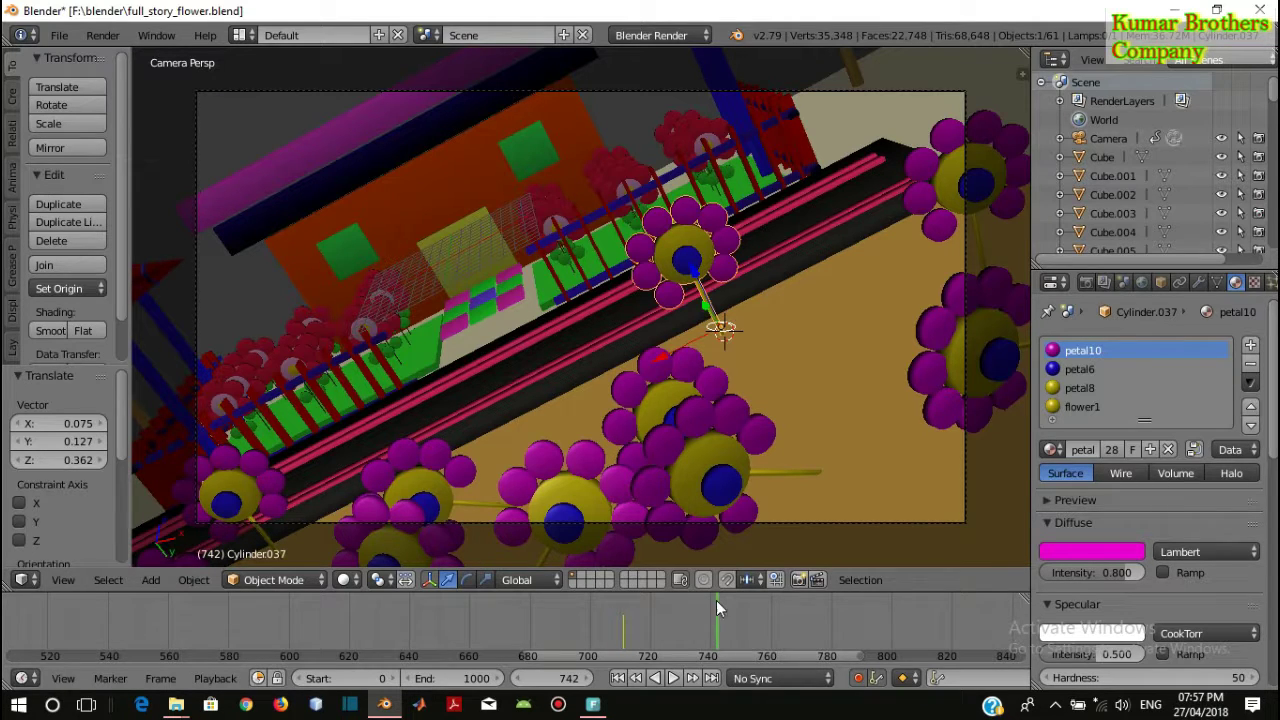
left_click(73, 90)
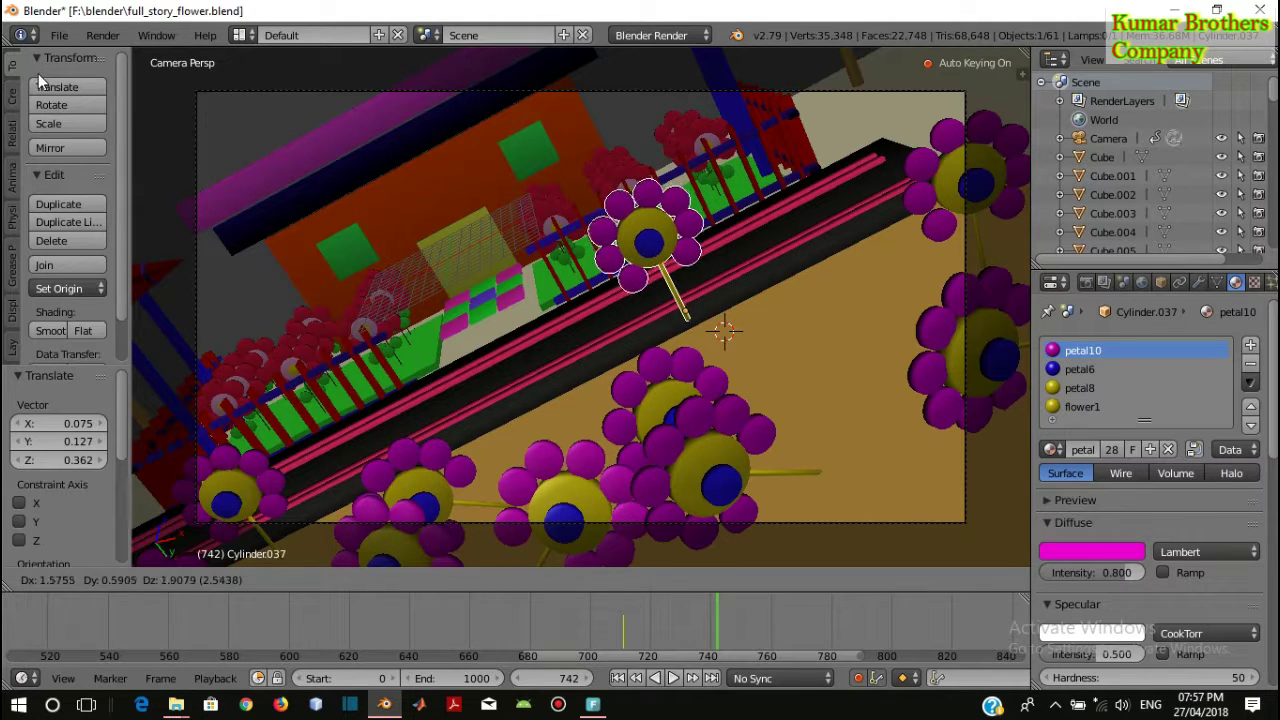
left_click(28, 86)
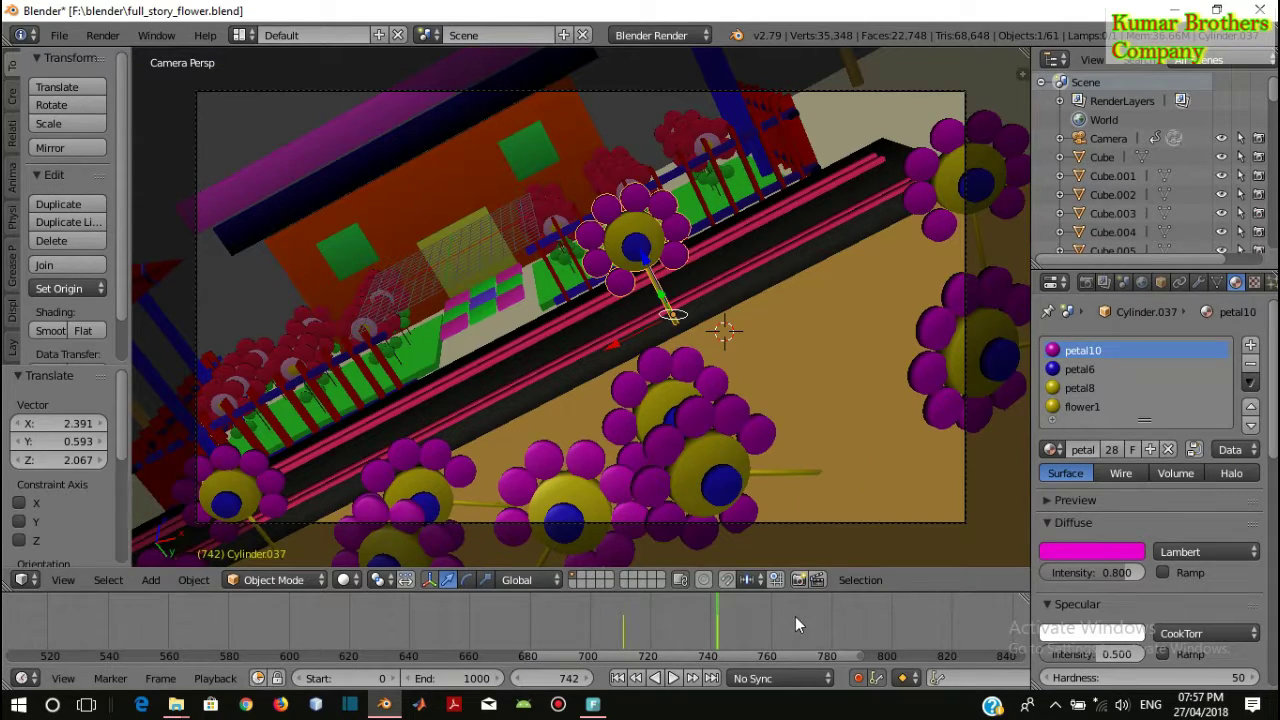
At frame 768, set the flower's origin to the 3D cursor at the stem end
left_click(795, 616)
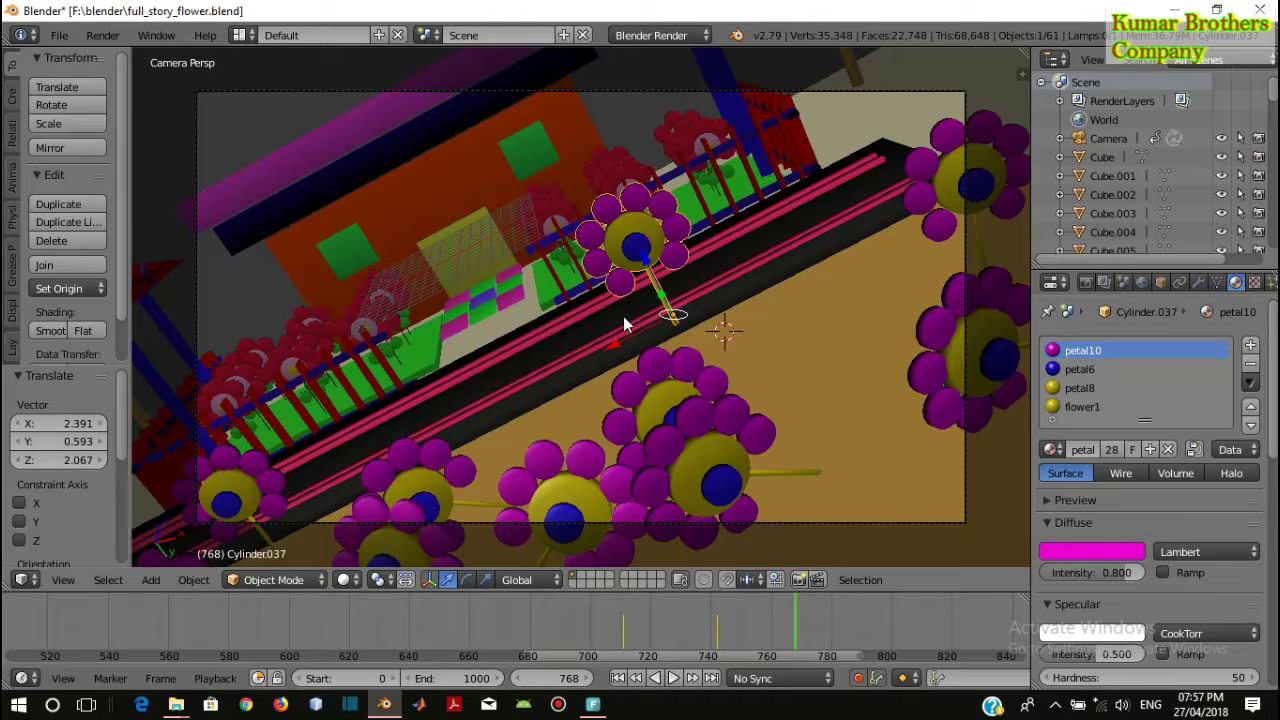
key("g")
left_click(677, 330)
left_click(675, 324)
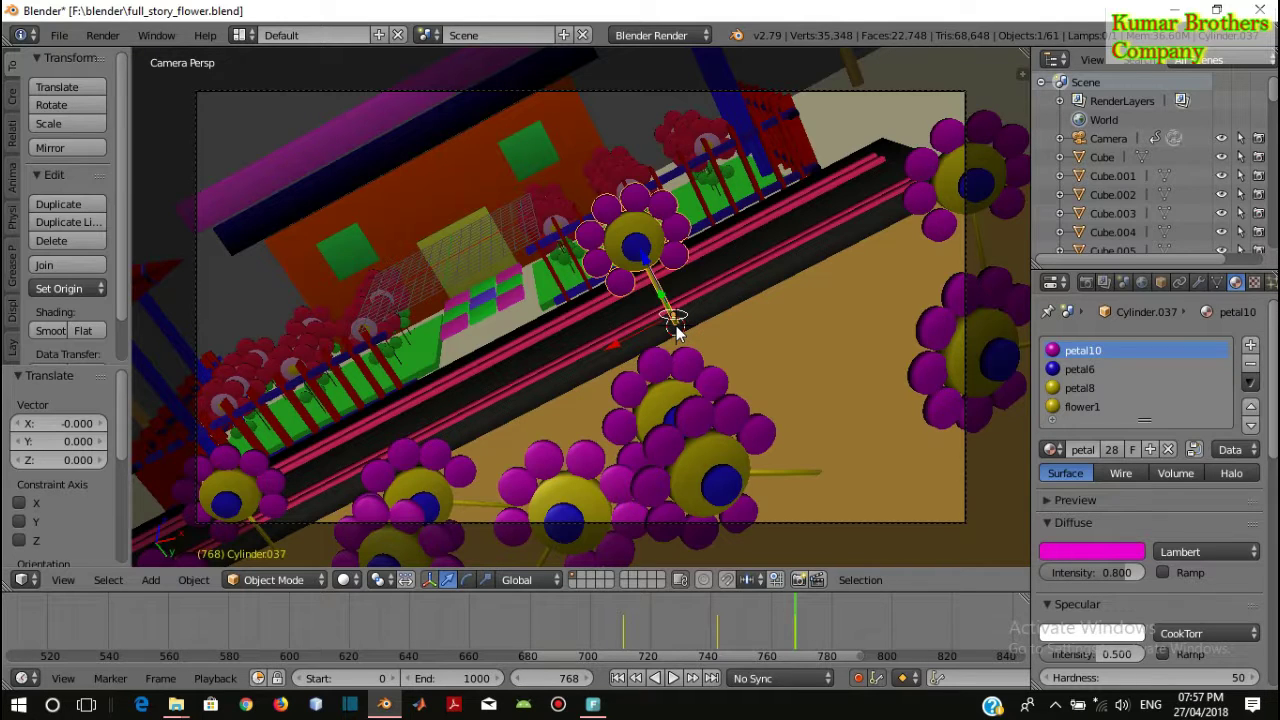
left_click(97, 288)
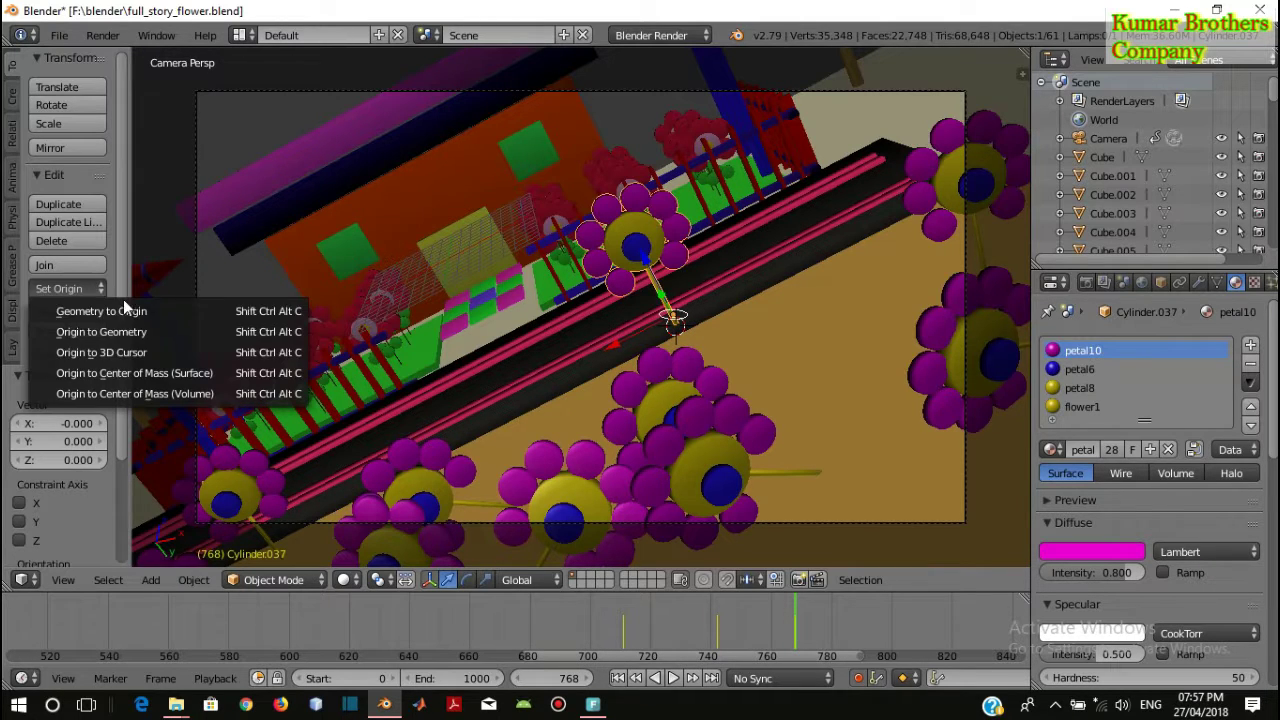
left_click(154, 353)
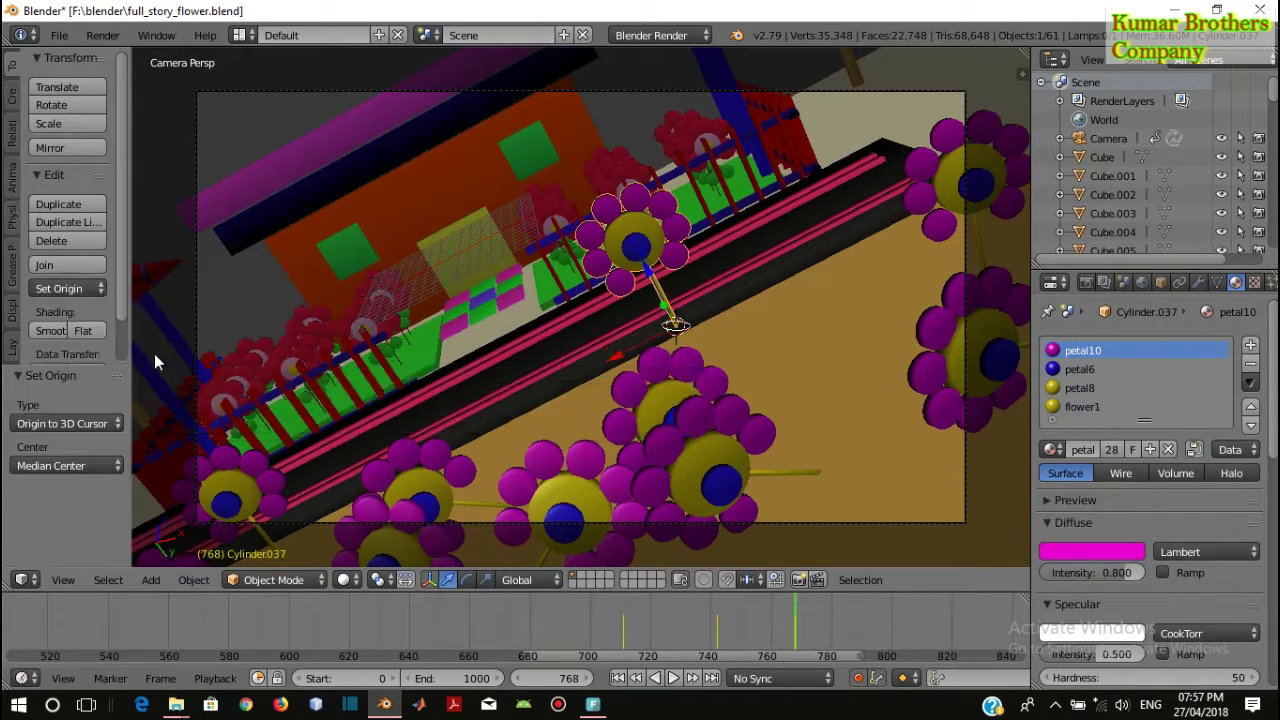
Shrink the flower to about 0.739 scale and tilt it 9.32°
left_click(84, 124)
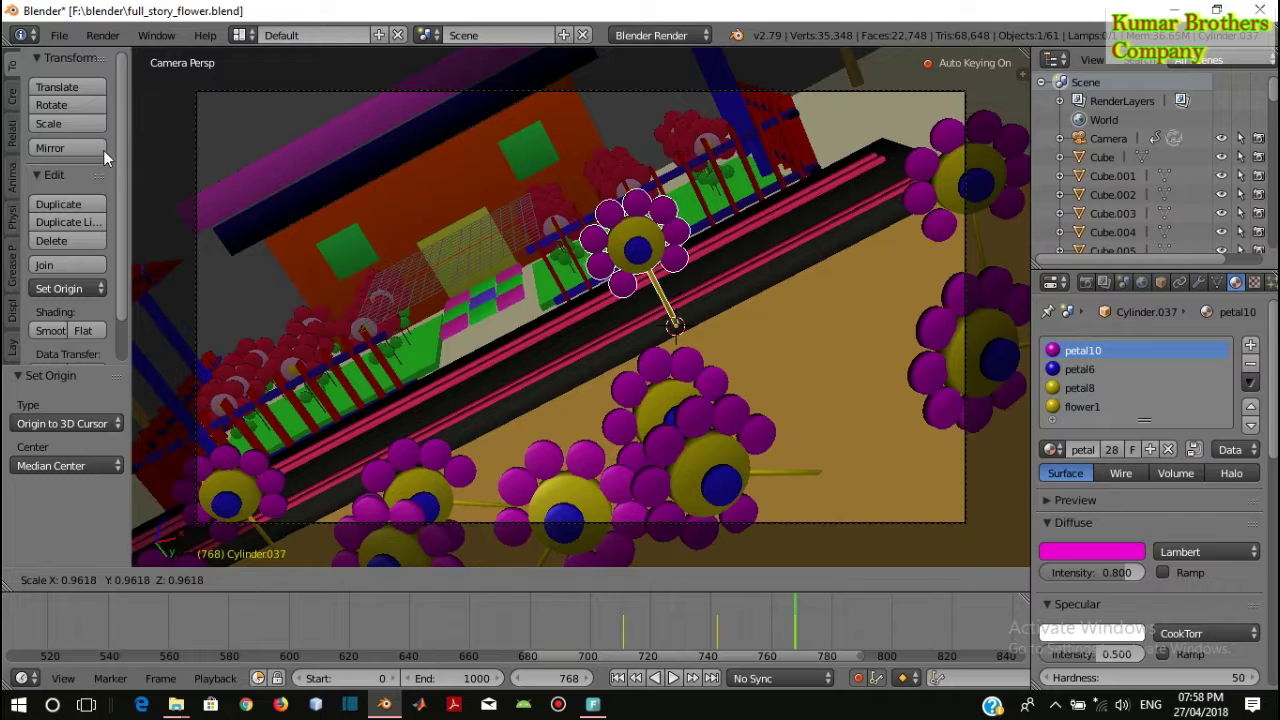
left_click(221, 246)
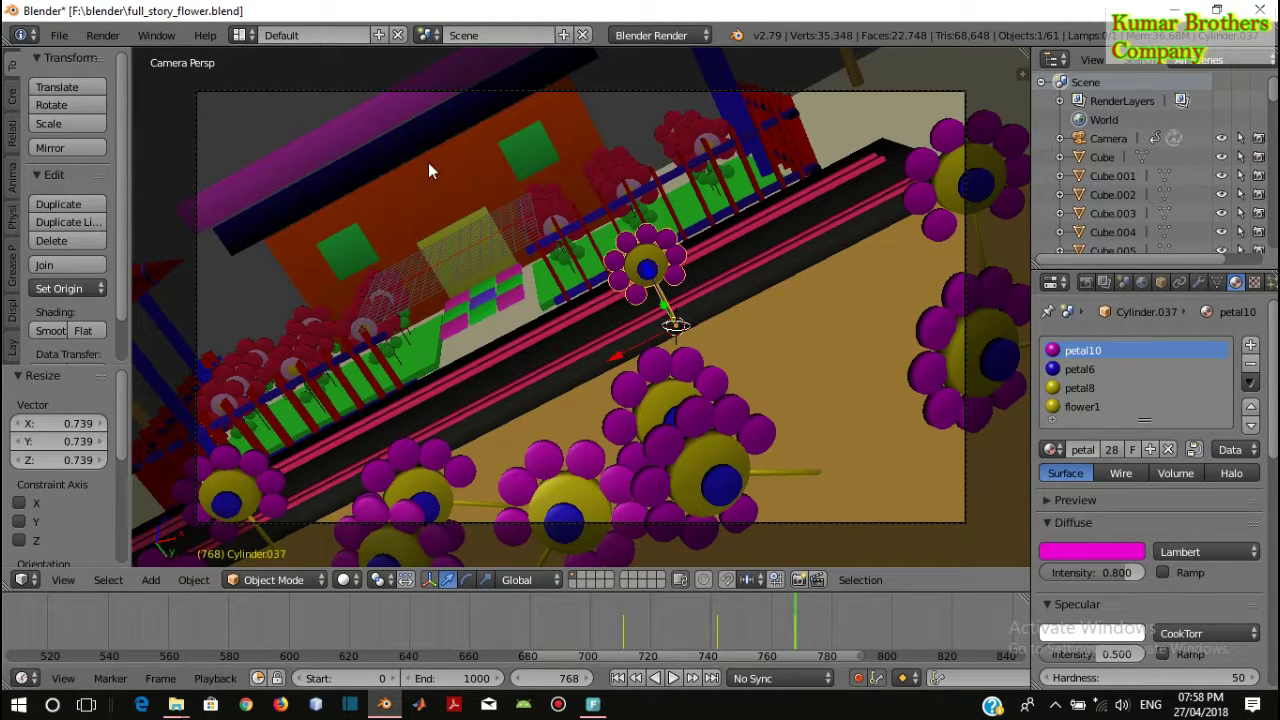
left_click(100, 104)
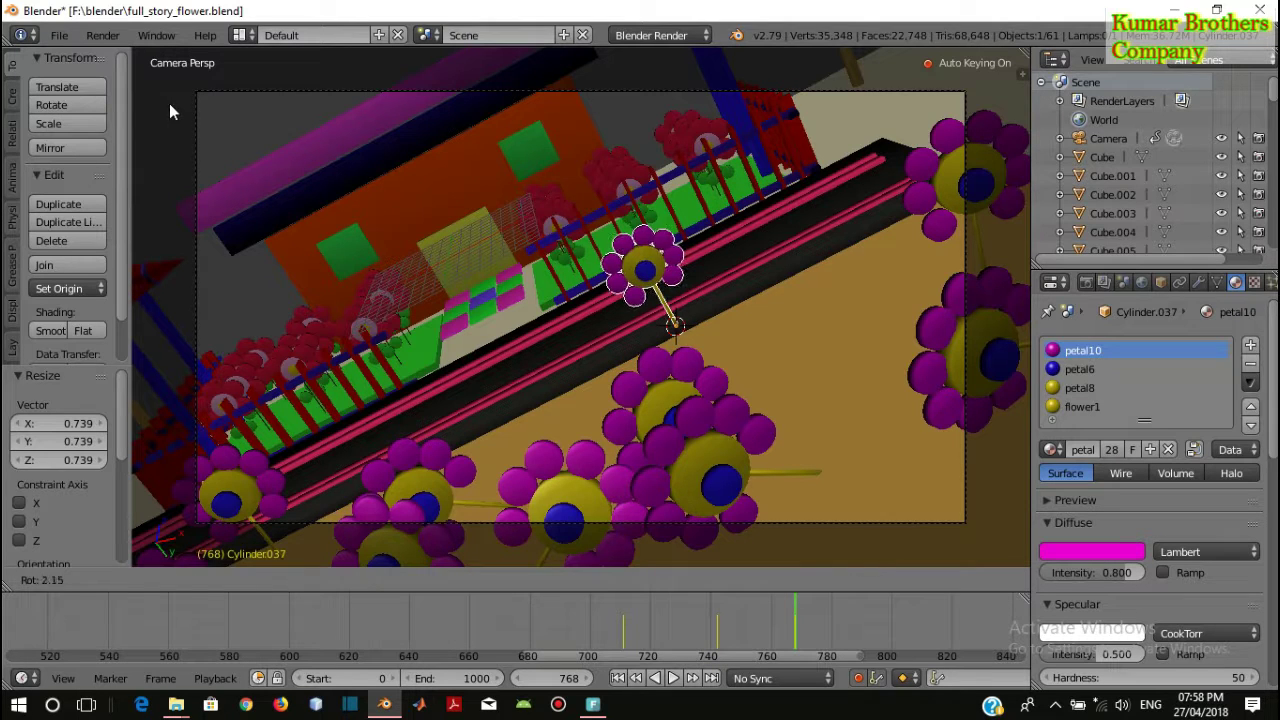
left_click(324, 124)
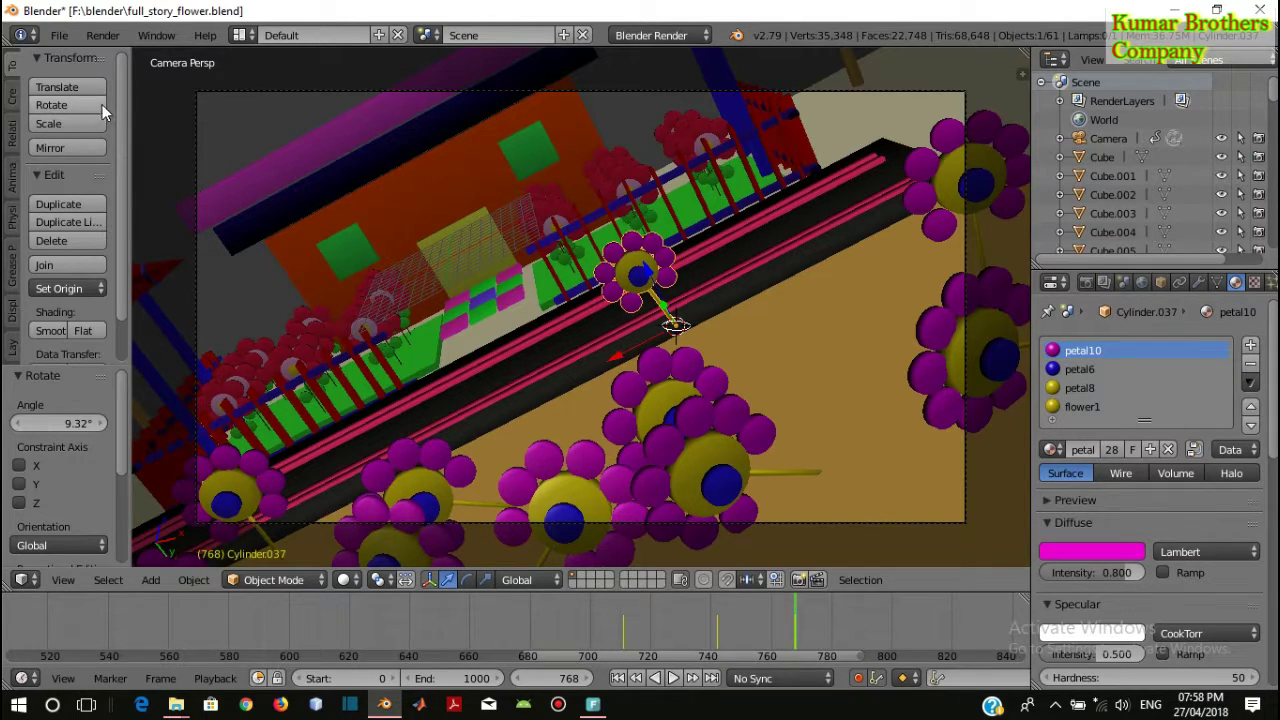
Tilt the flower the other way to -15.1° at frame 799
left_click(890, 627)
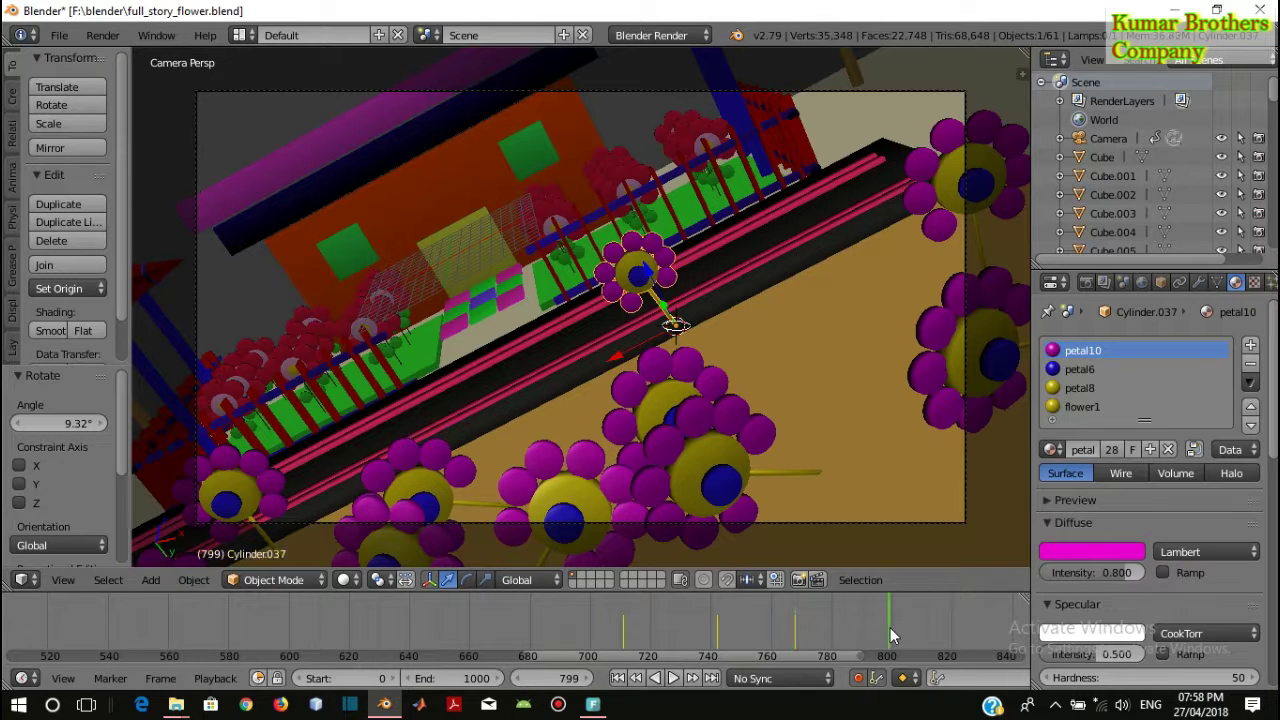
scroll(801, 657, "down", 5, "ctrl")
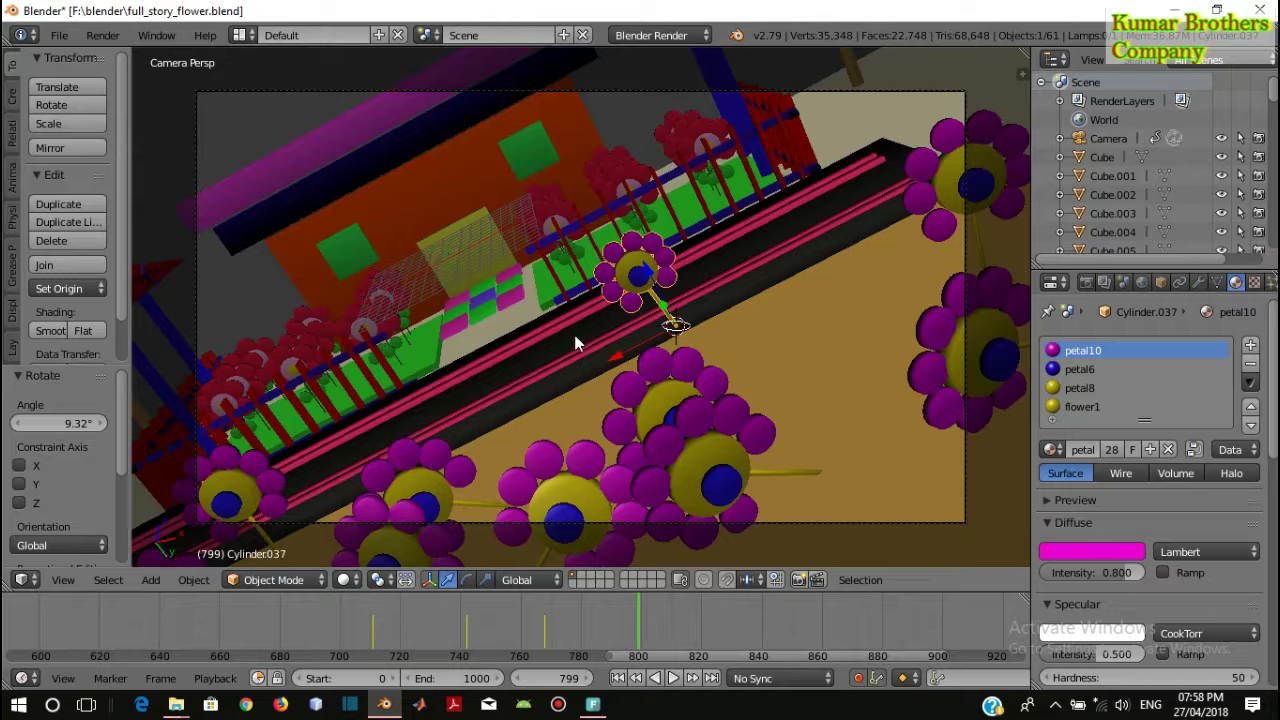
left_click(77, 102)
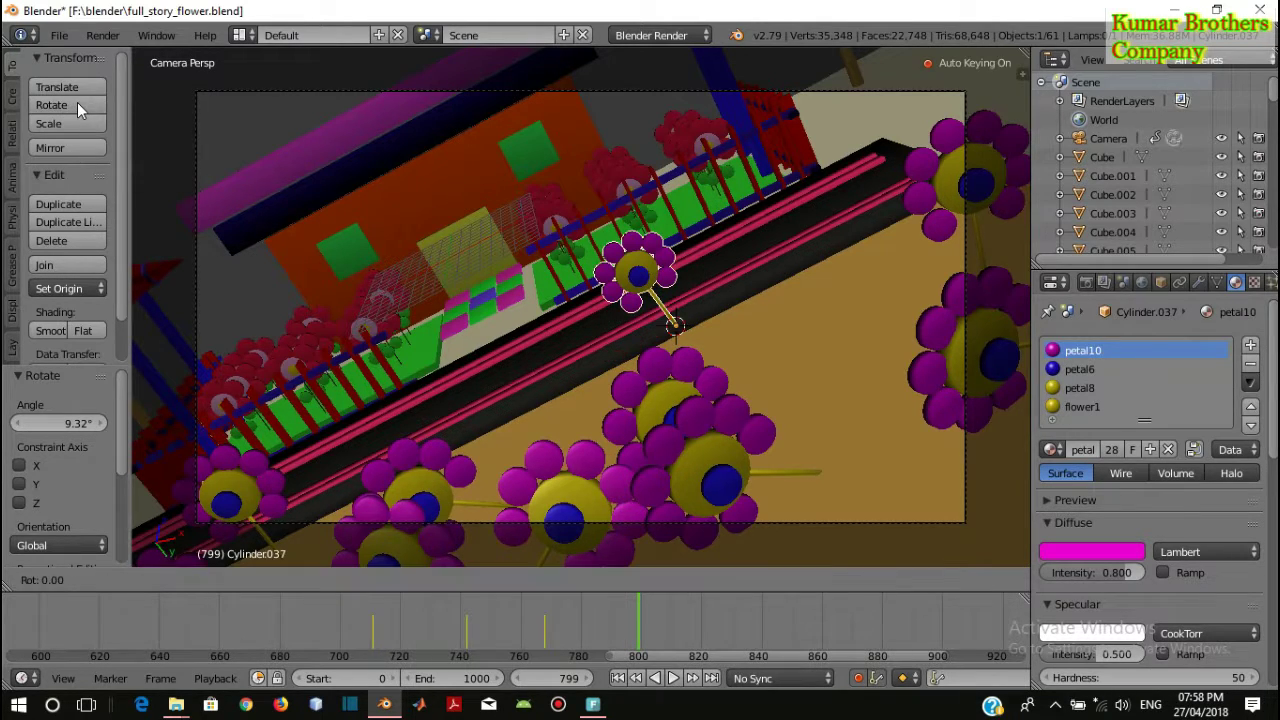
left_click(882, 262)
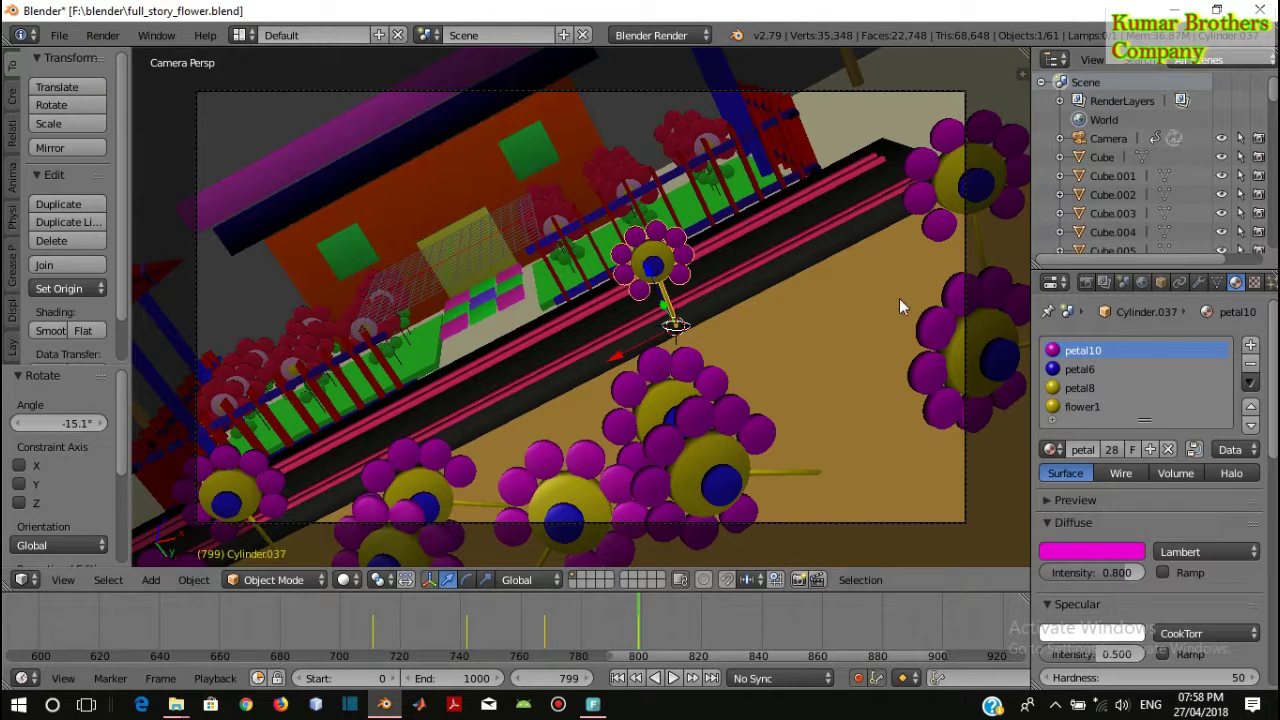
At frame 838, place the 3D cursor beside the flower and begin moving it
left_click(756, 634)
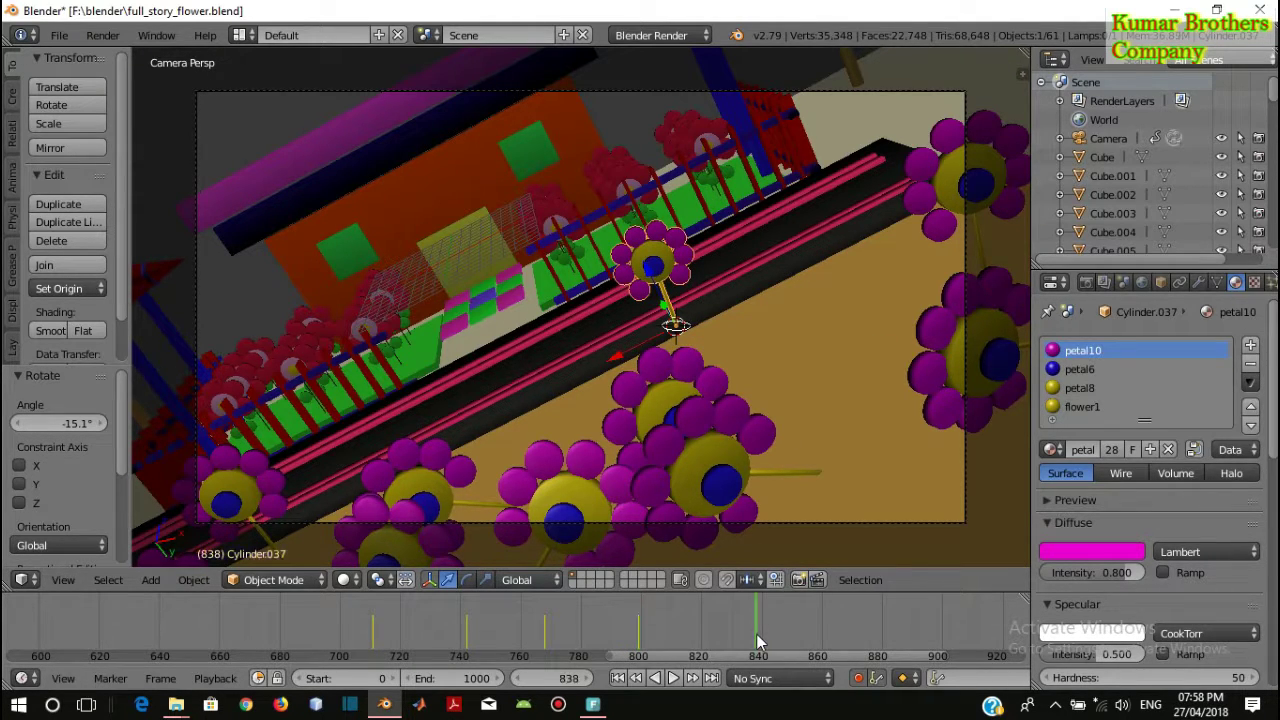
left_click(615, 315)
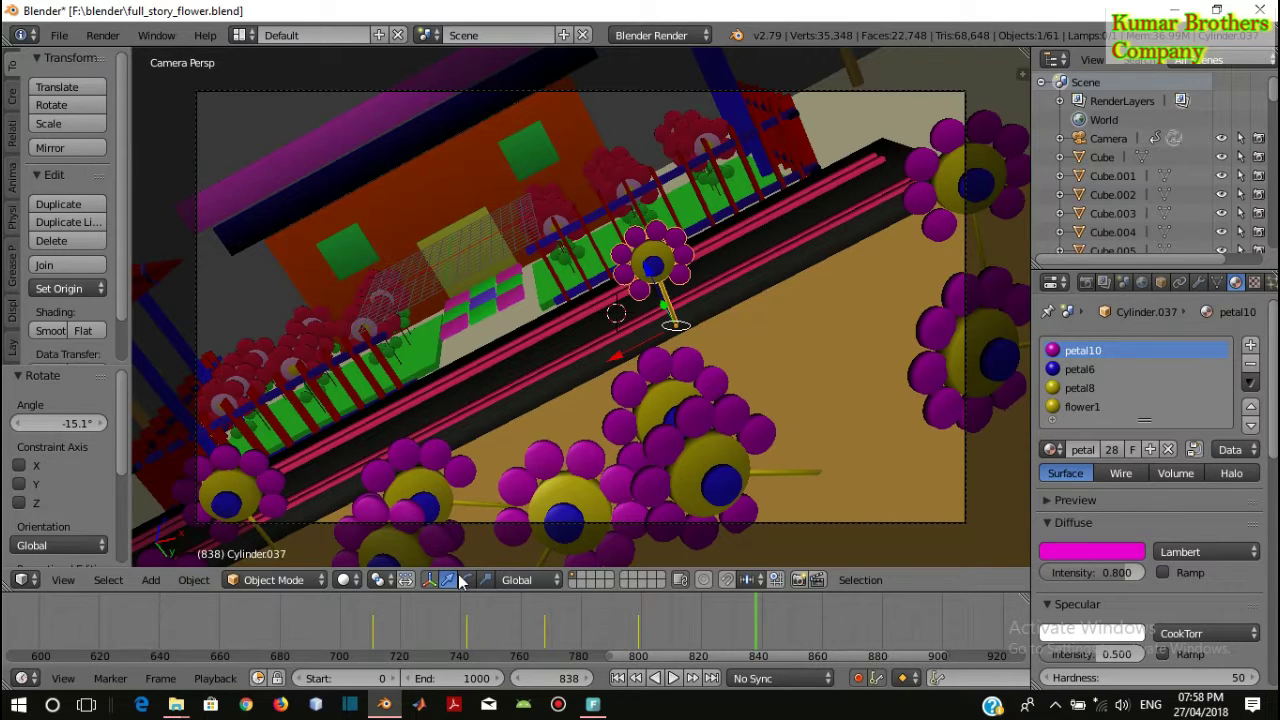
left_click(84, 82)
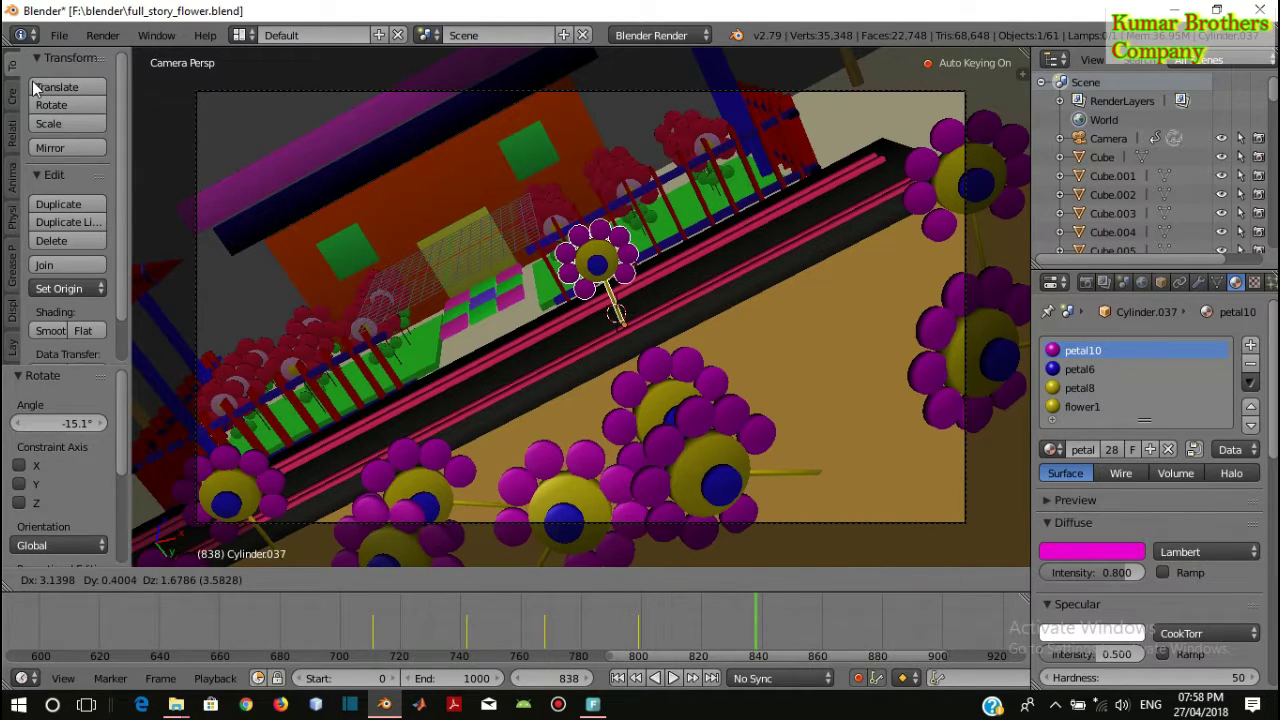
Key the flower's new position at frame 838 and shrink it to 0.438 at frame 863
left_click(40, 88)
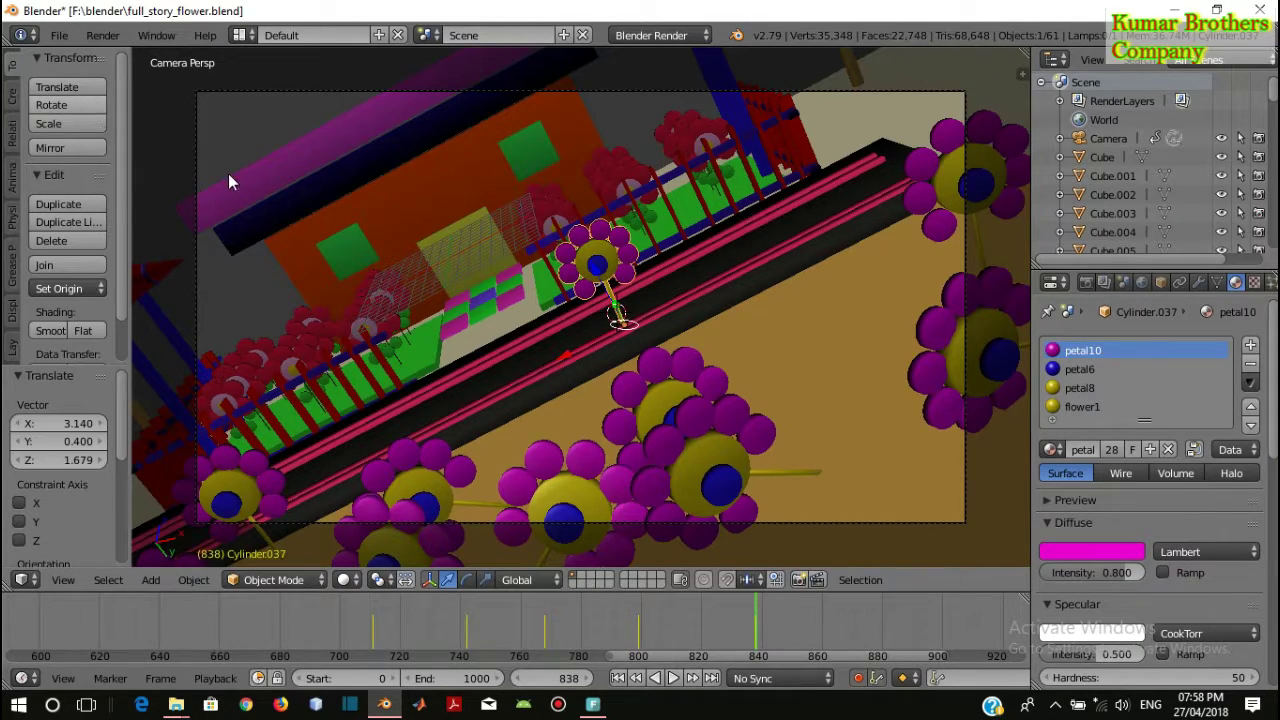
key("g")
left_click(625, 332)
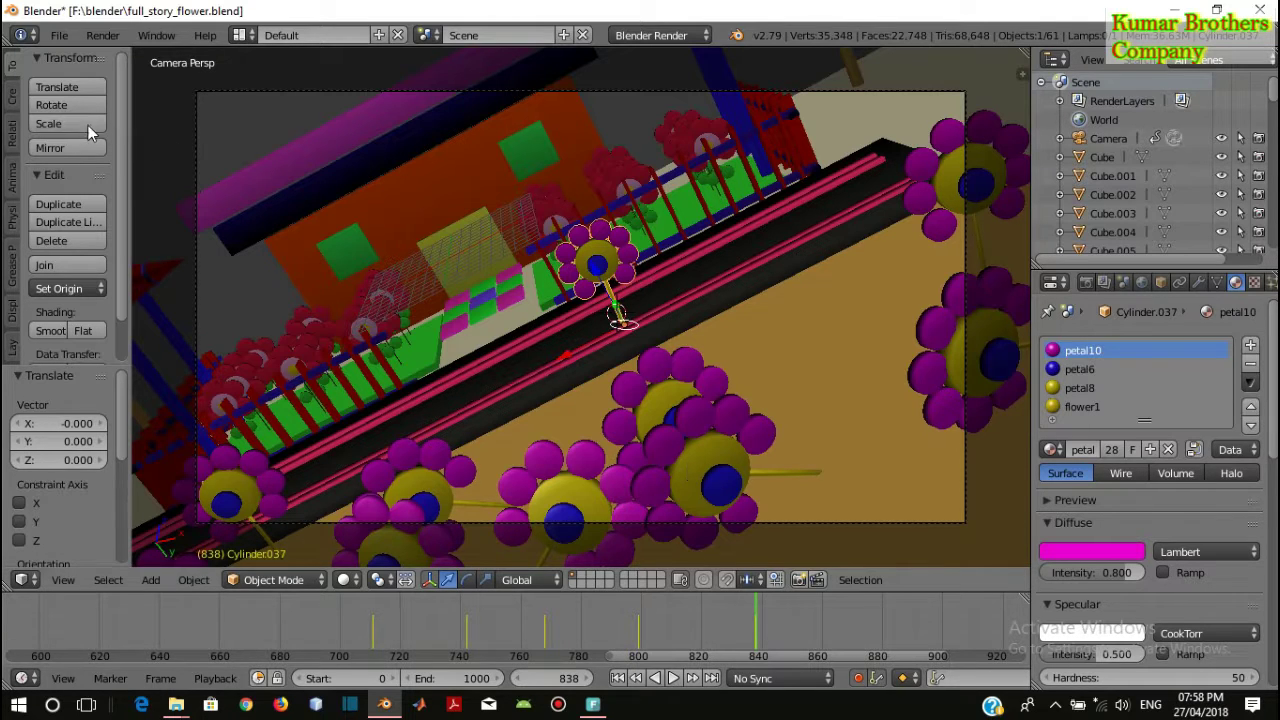
left_click(830, 634)
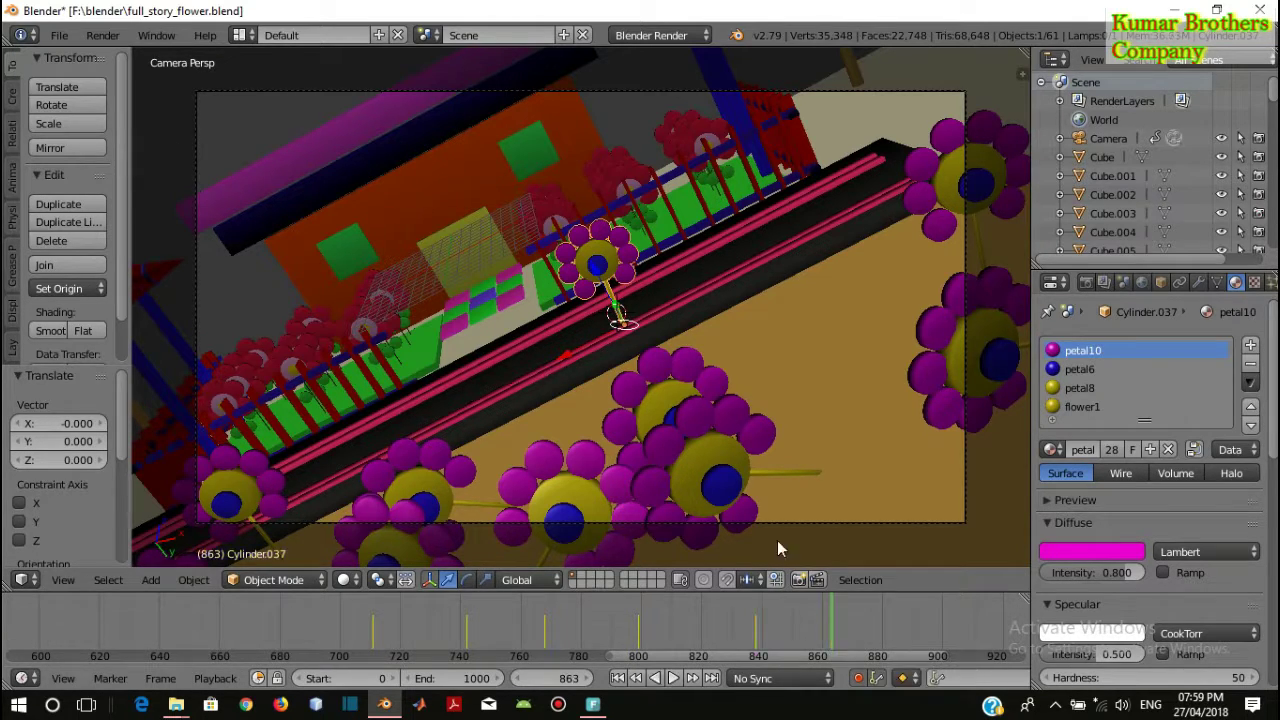
left_click(80, 124)
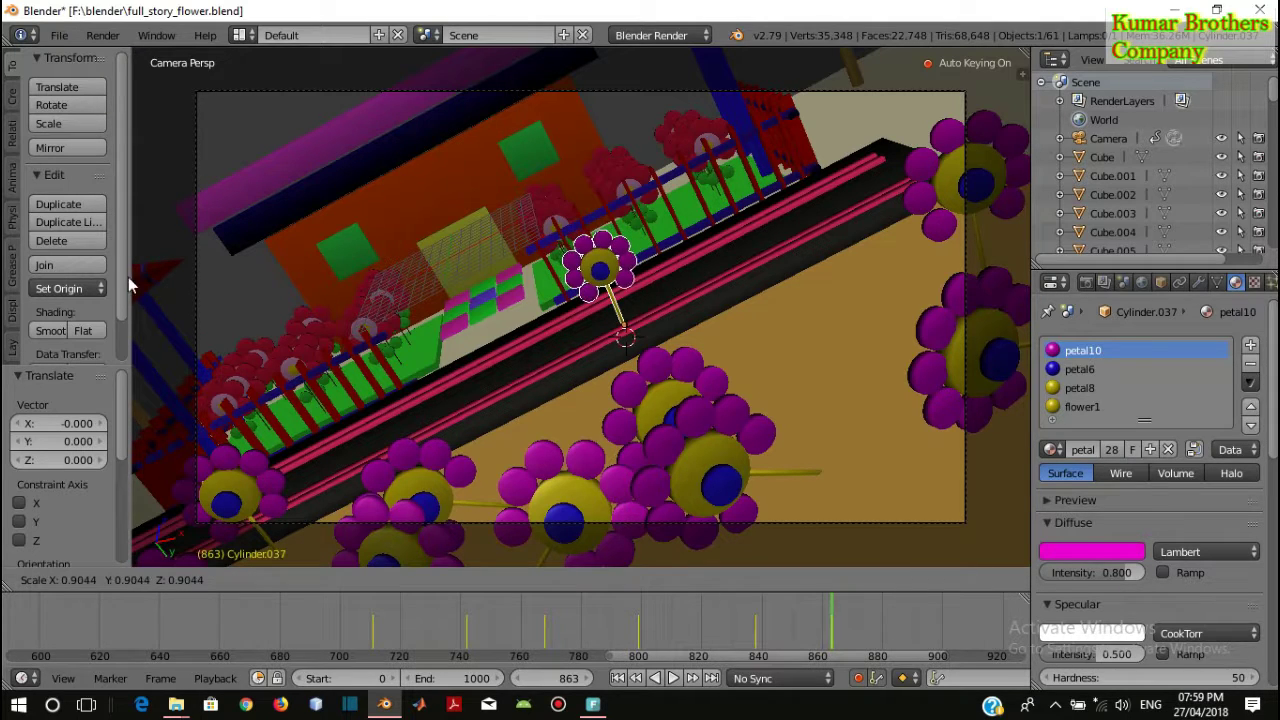
left_click(445, 510)
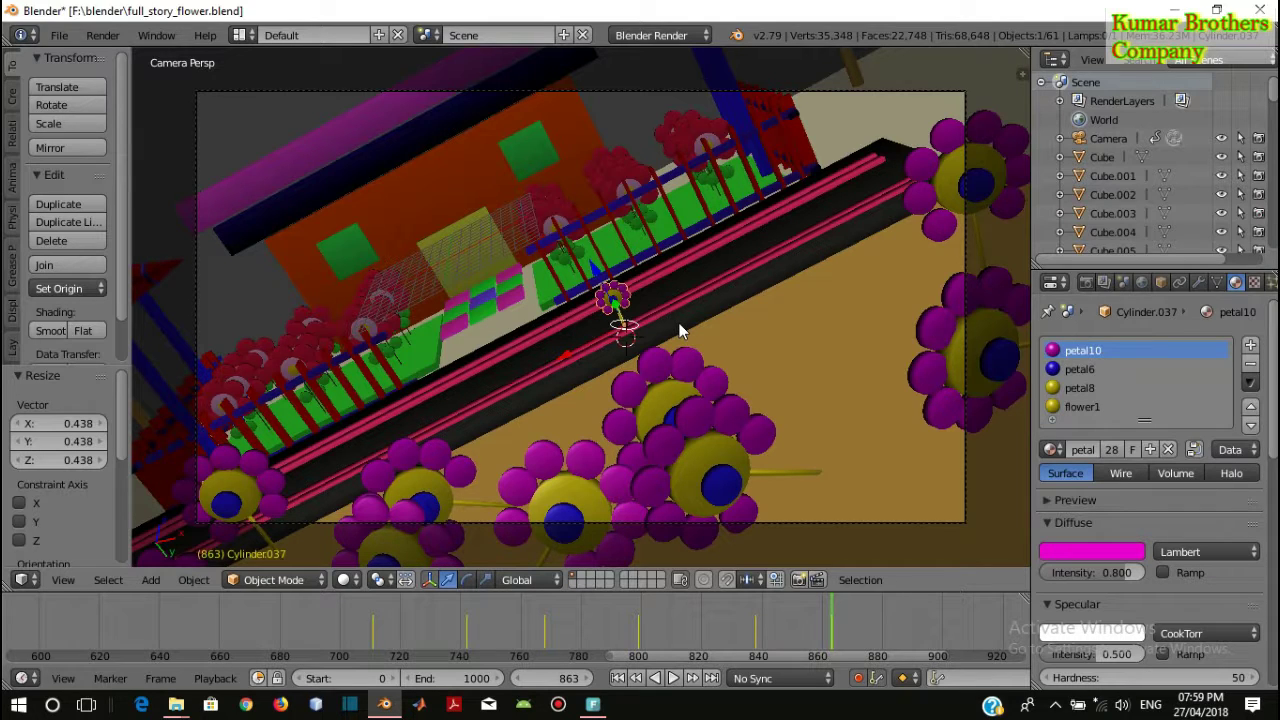
At frame 915, place the 3D cursor near the flower as a new pivot
left_click(986, 630)
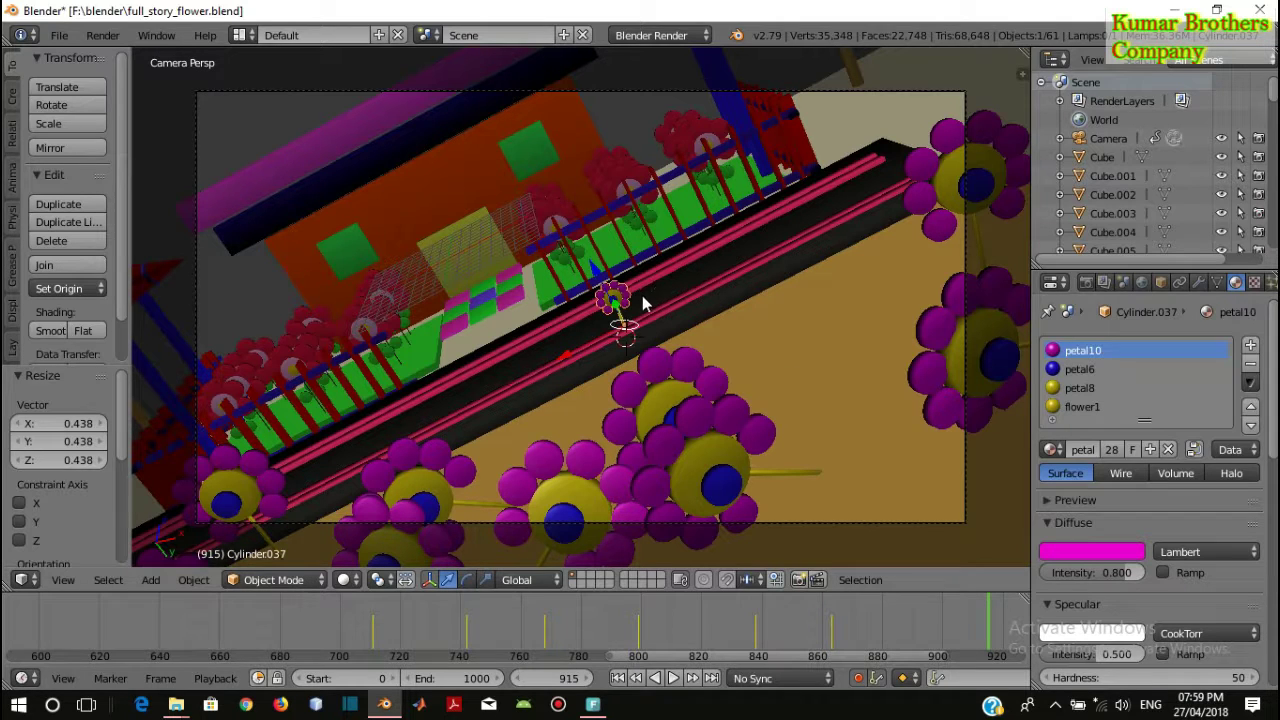
left_click(570, 322)
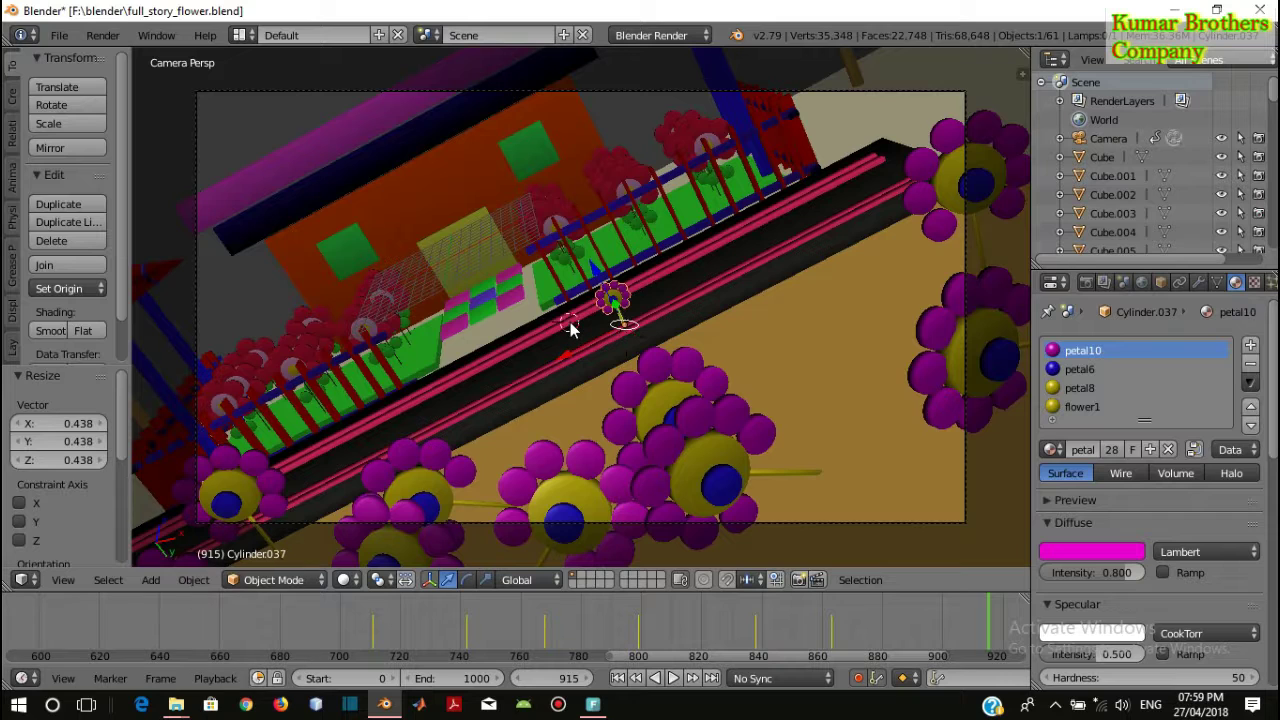
left_click(87, 289)
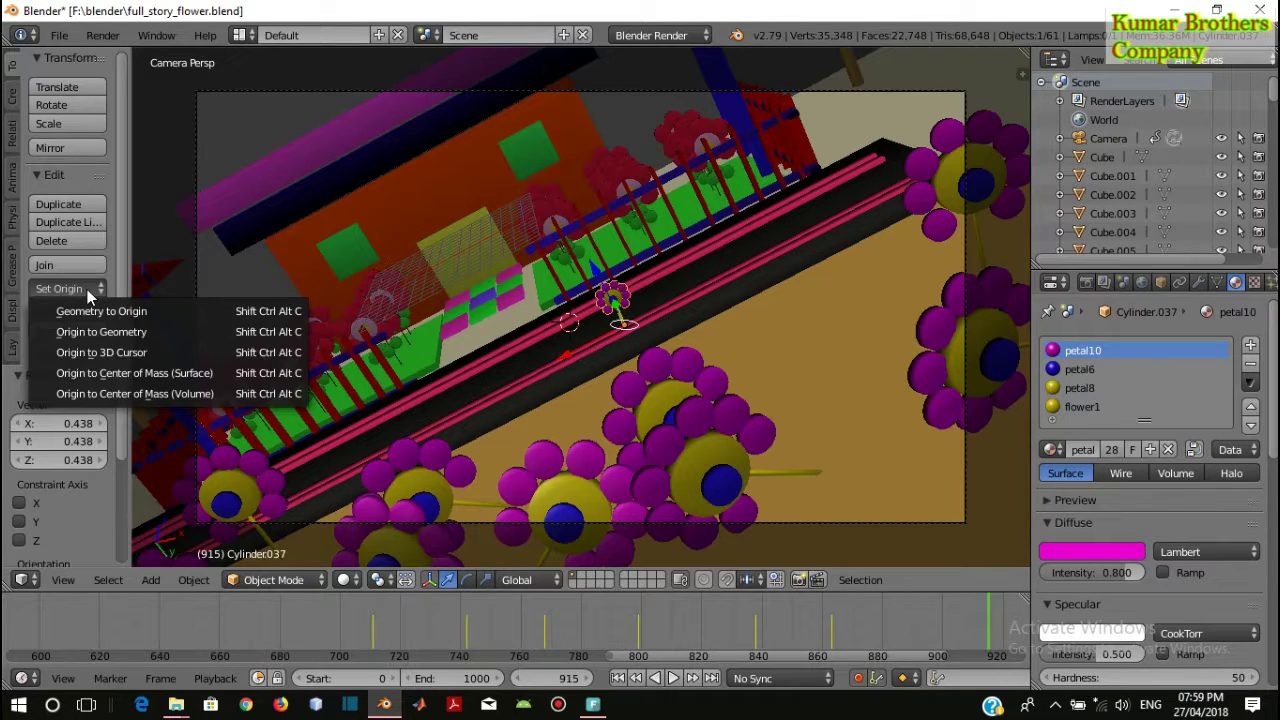
Reselect small flower Cylinder.037 and set its origin to the 3D cursor
left_click(138, 354)
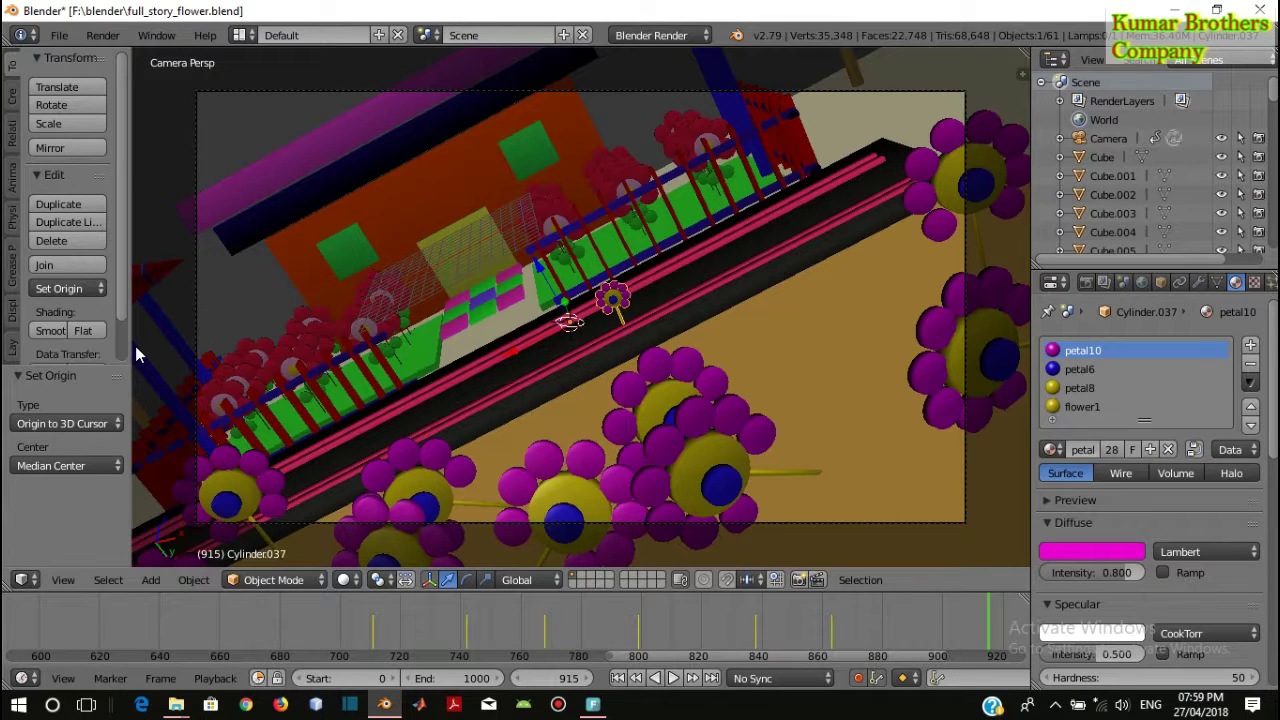
right_click(613, 308)
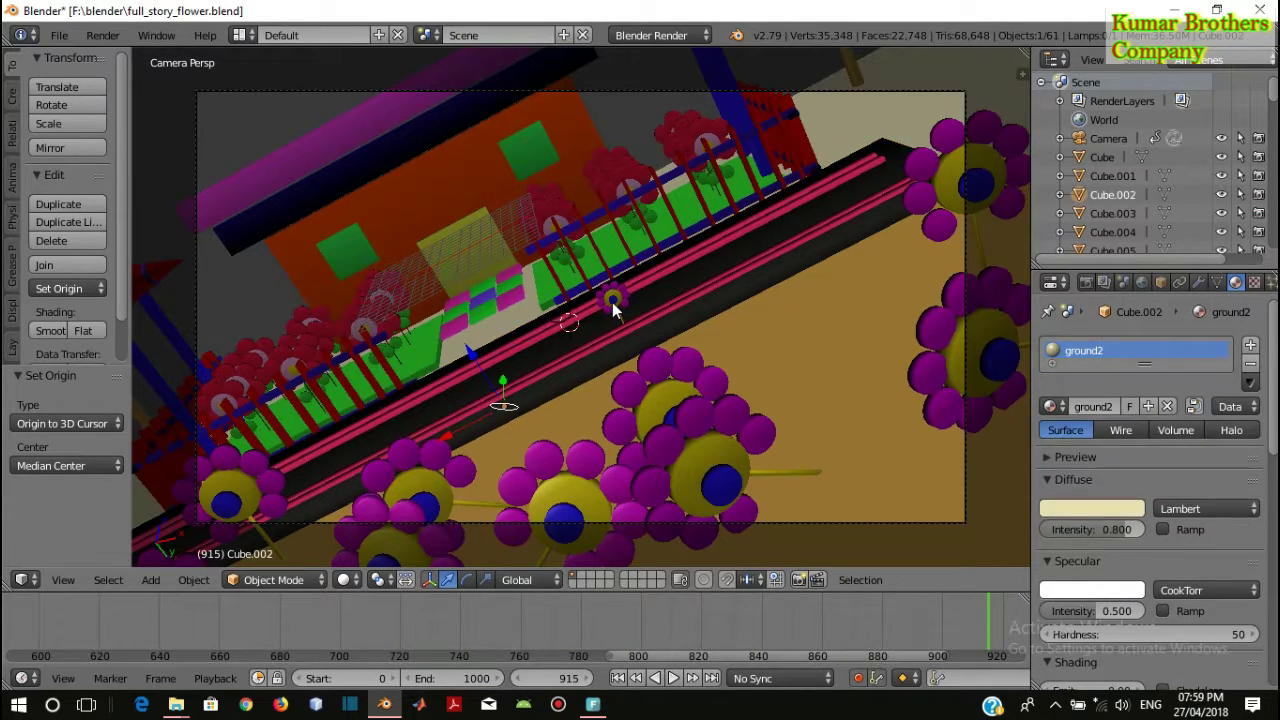
right_click(613, 303)
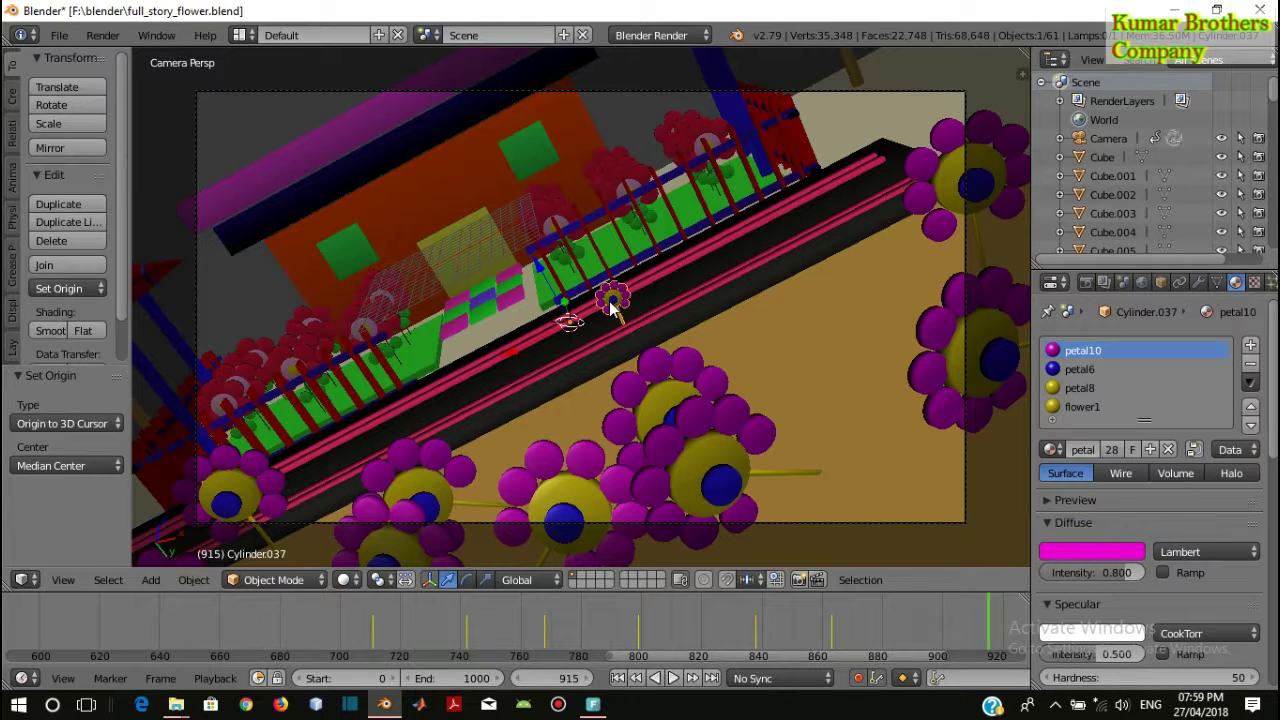
left_click(99, 285)
left_click(137, 351)
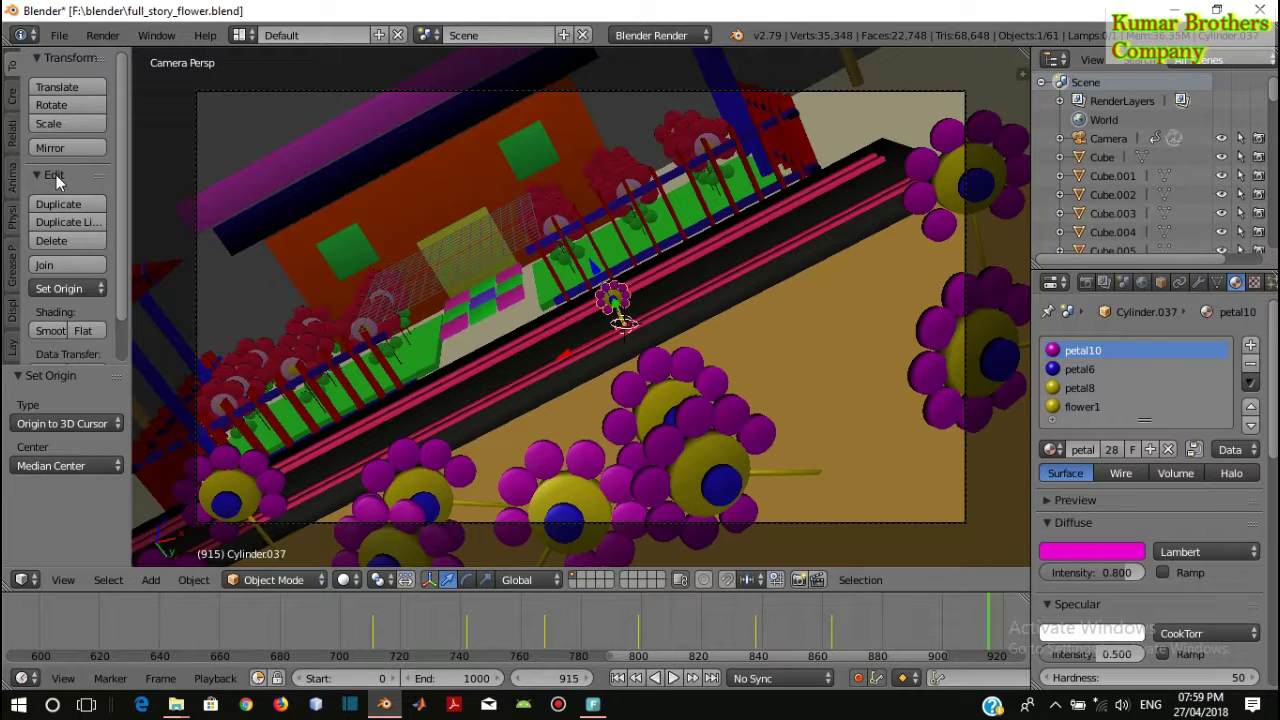
Reposition the flower, shrink it to 0.294 scale, and save the file
left_click(83, 84)
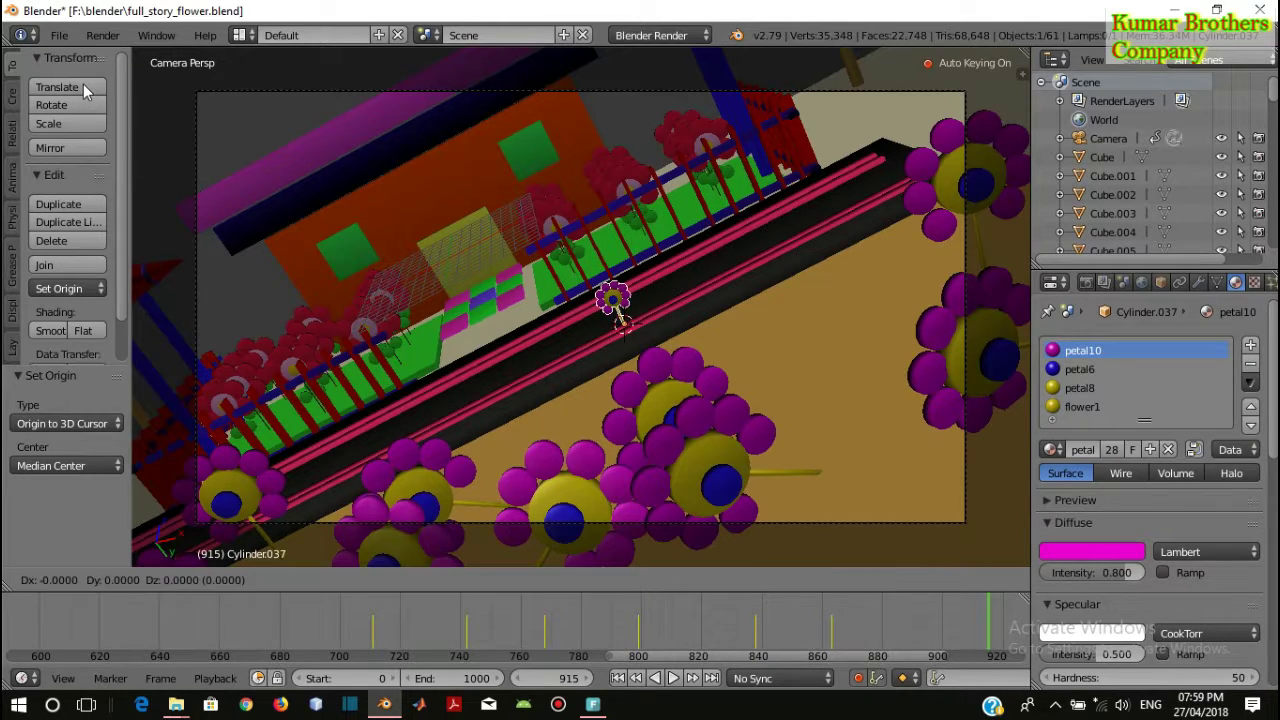
left_click(30, 69)
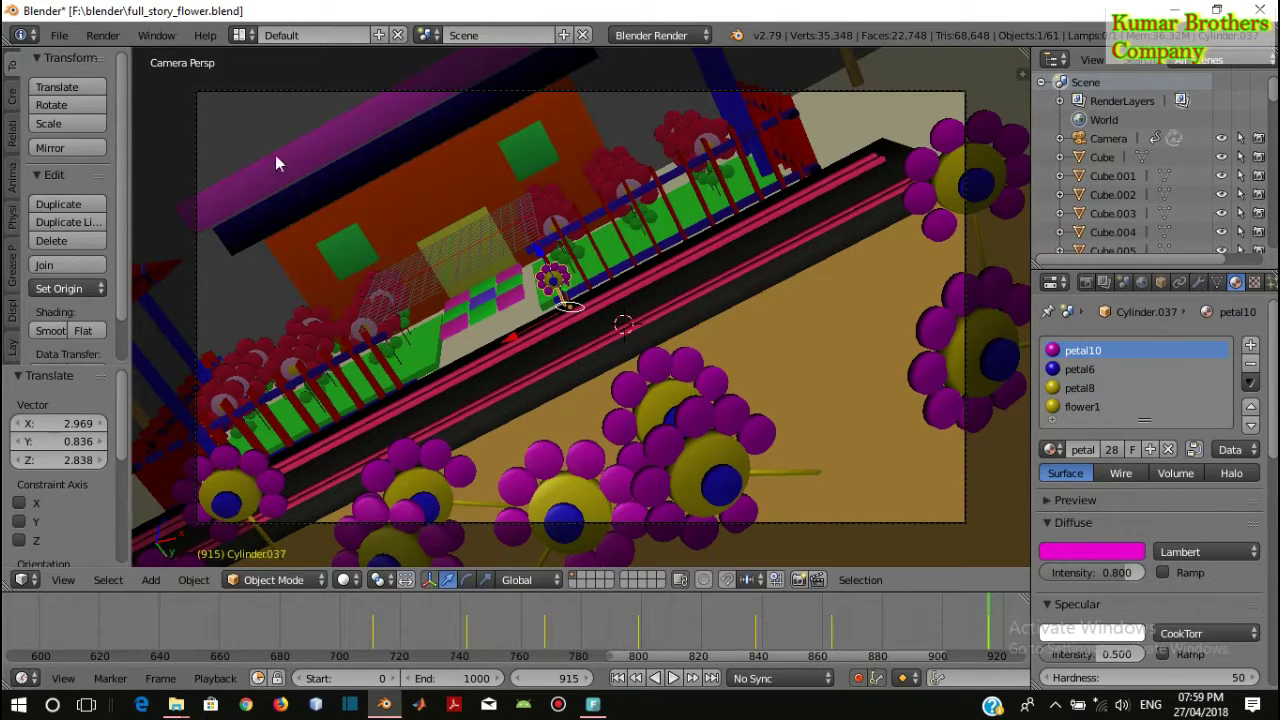
left_click(90, 121)
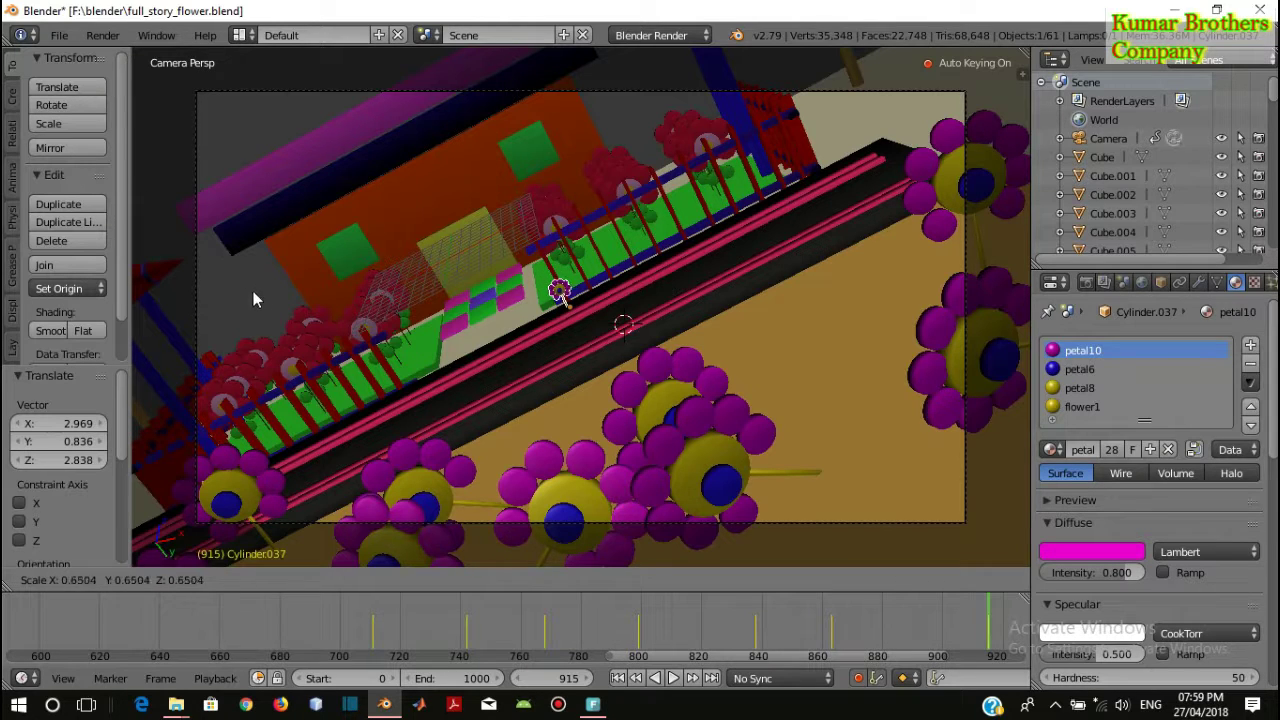
left_click(439, 382)
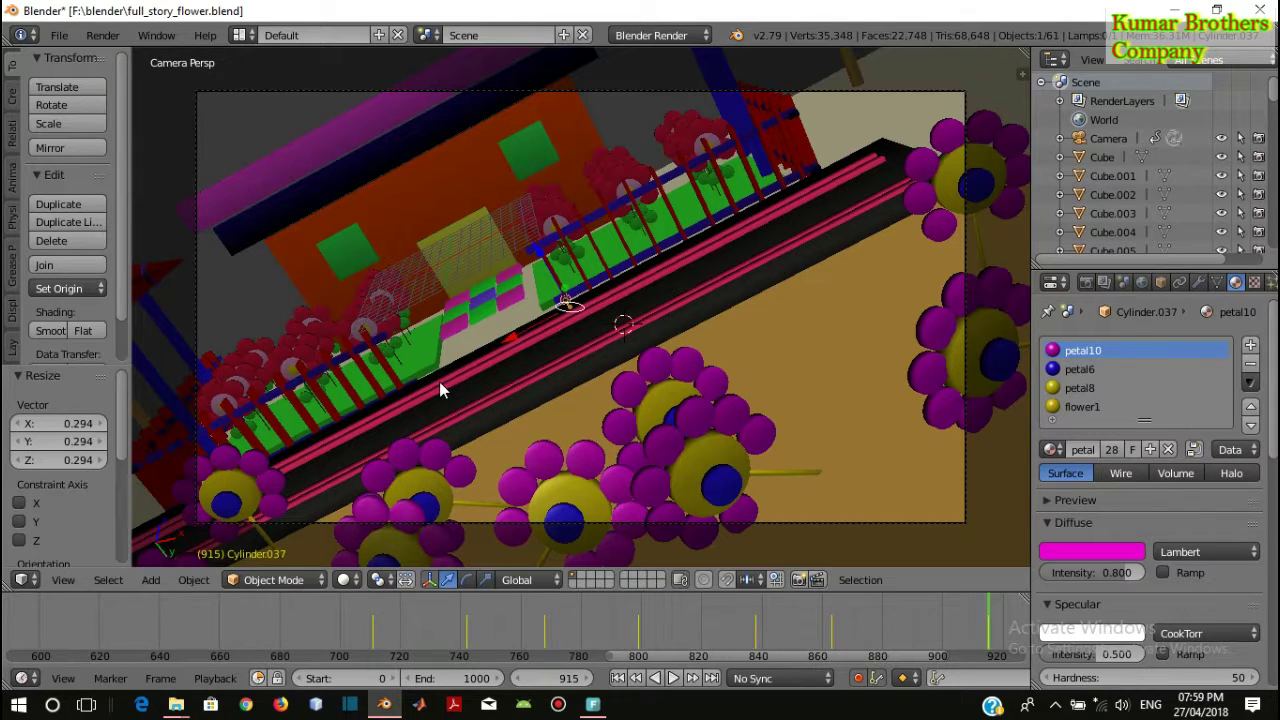
key("ctrl+s")
left_click(599, 368)
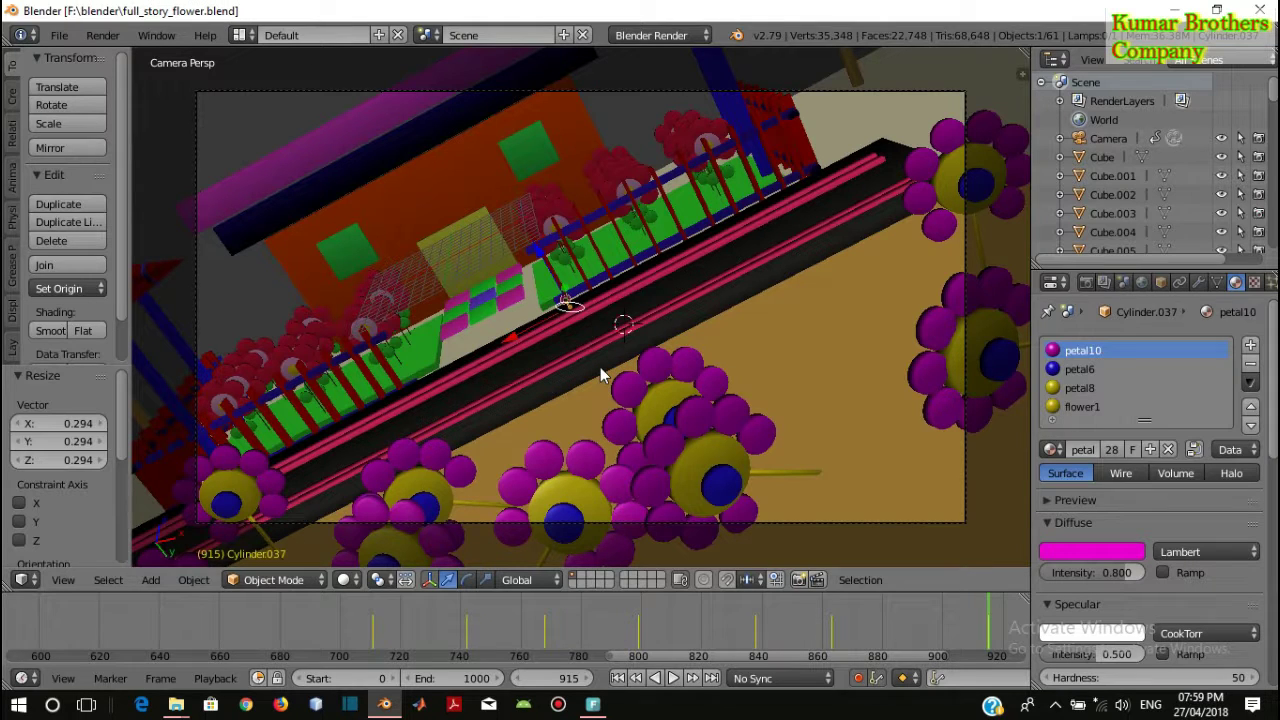
Play the animation from frame 0, stop at 634, then replay it through to frame 940
left_click(617, 679)
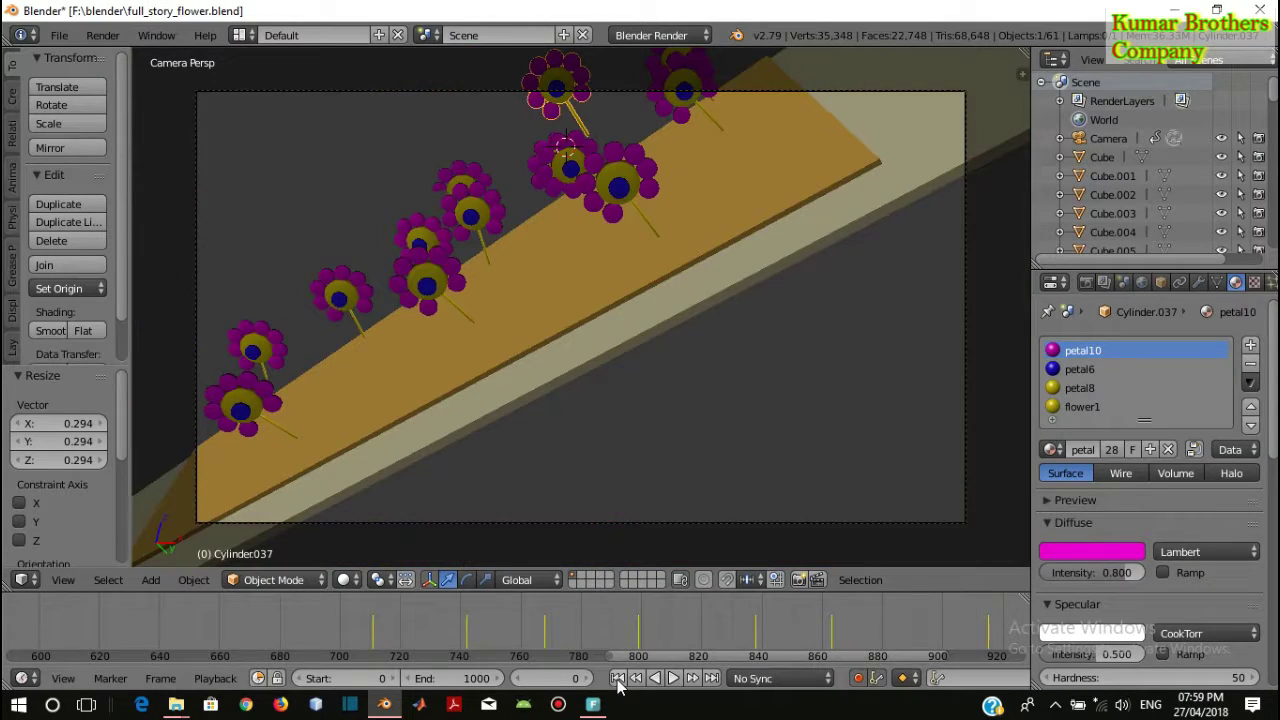
left_click(672, 678)
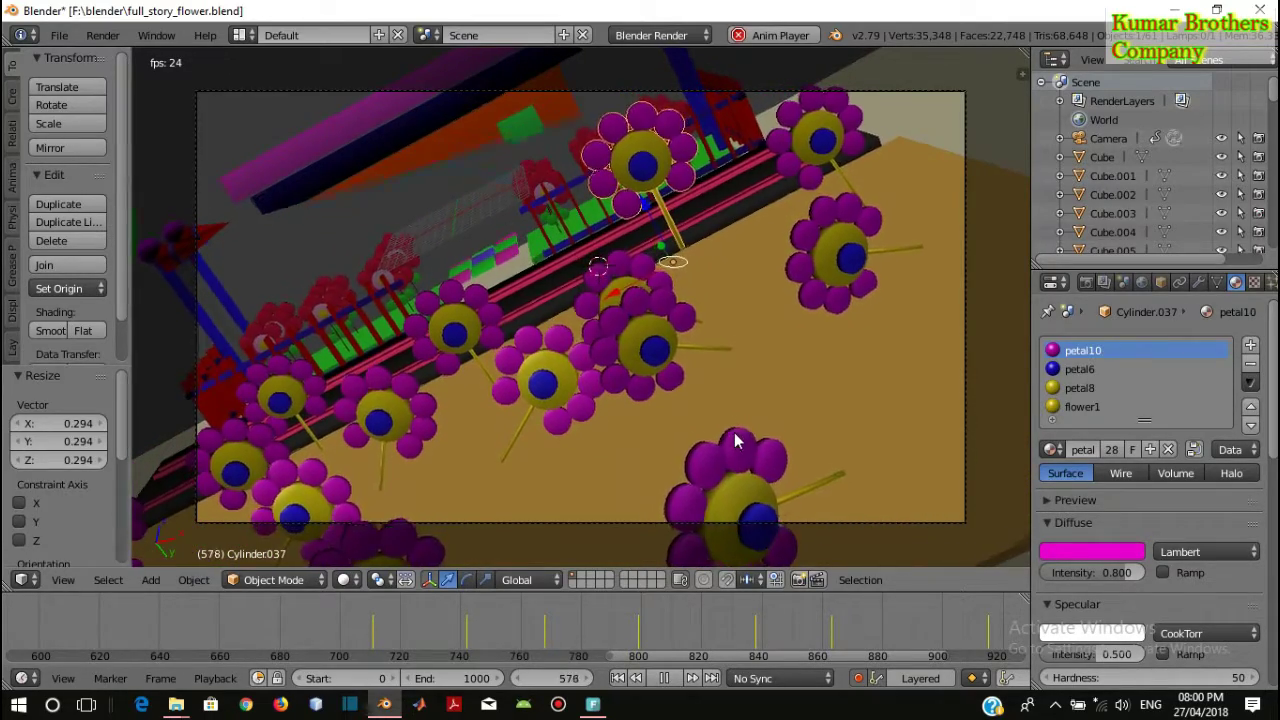
left_click(663, 678)
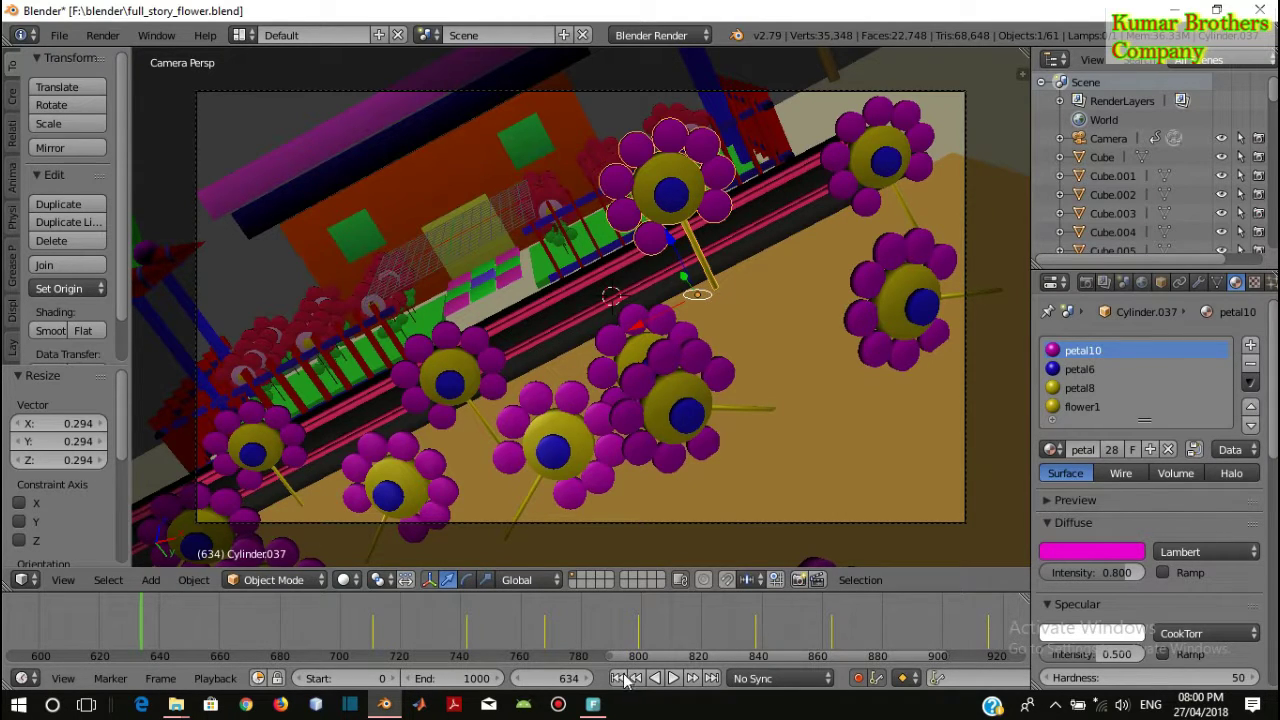
left_click(618, 678)
left_click(673, 678)
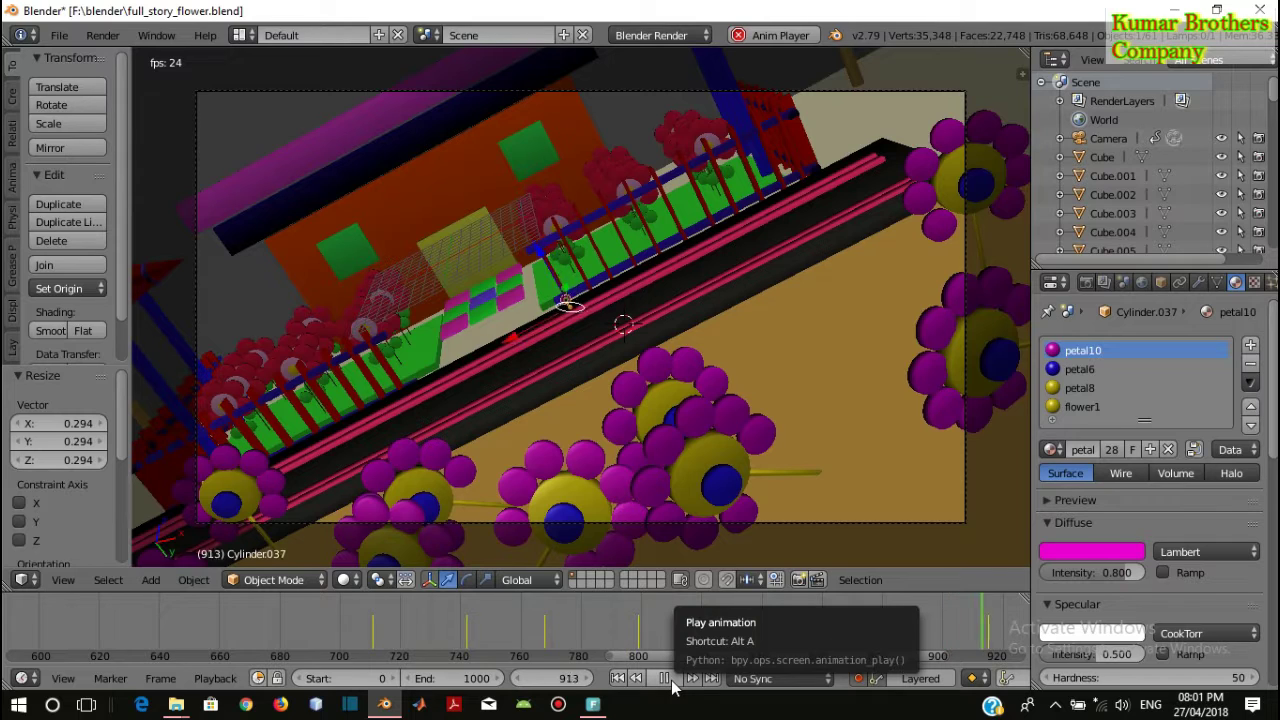
left_click(667, 680)
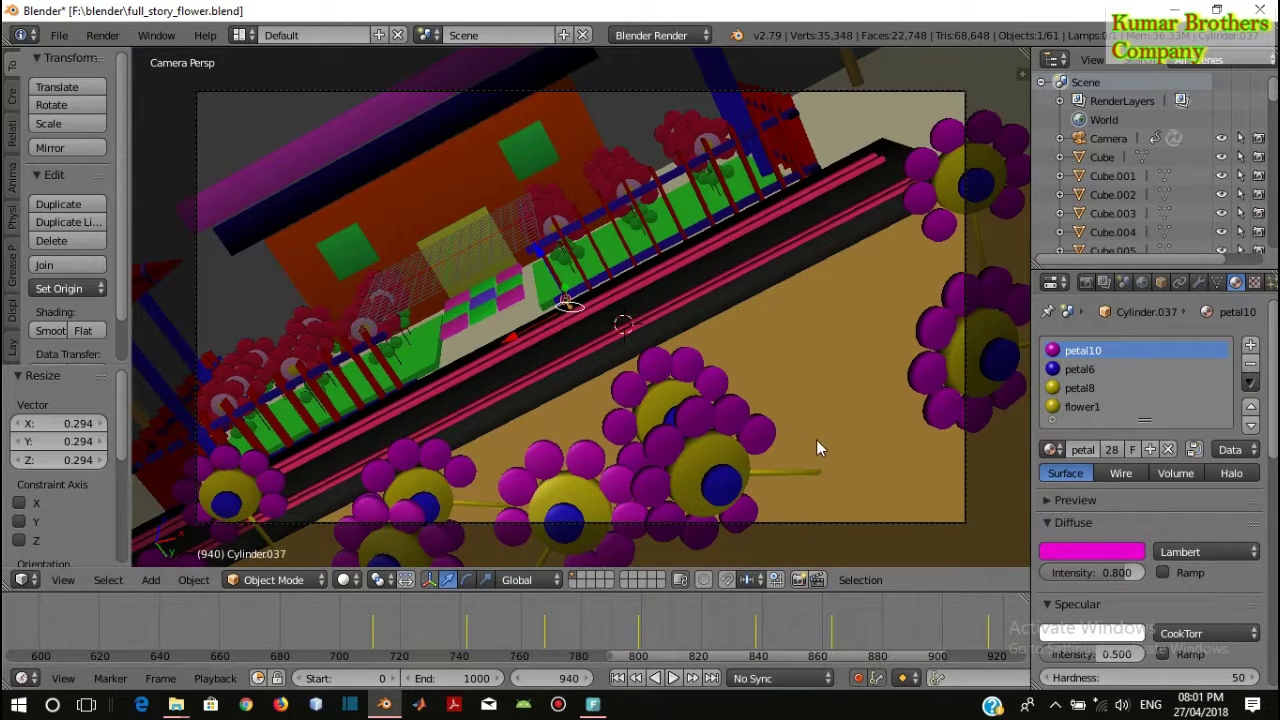
Switch to an orthographic overview and play the animation in reverse, then stop it
key("KP_5")
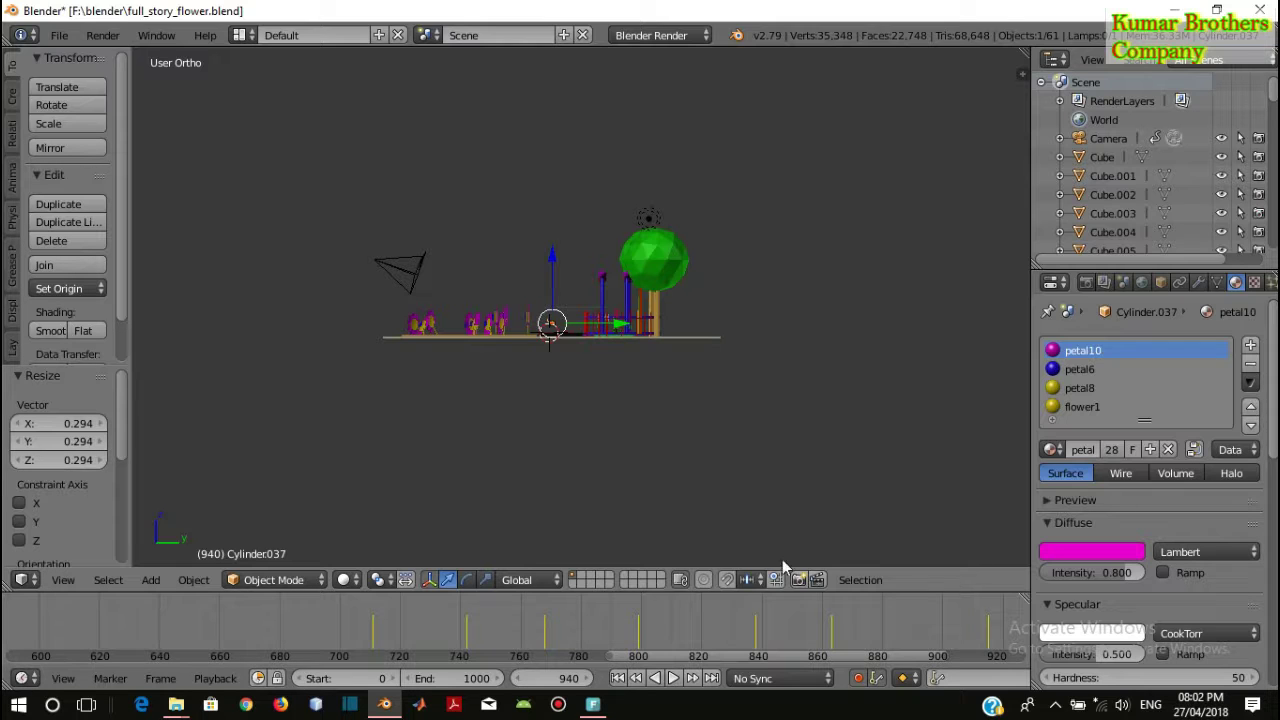
left_click(655, 678)
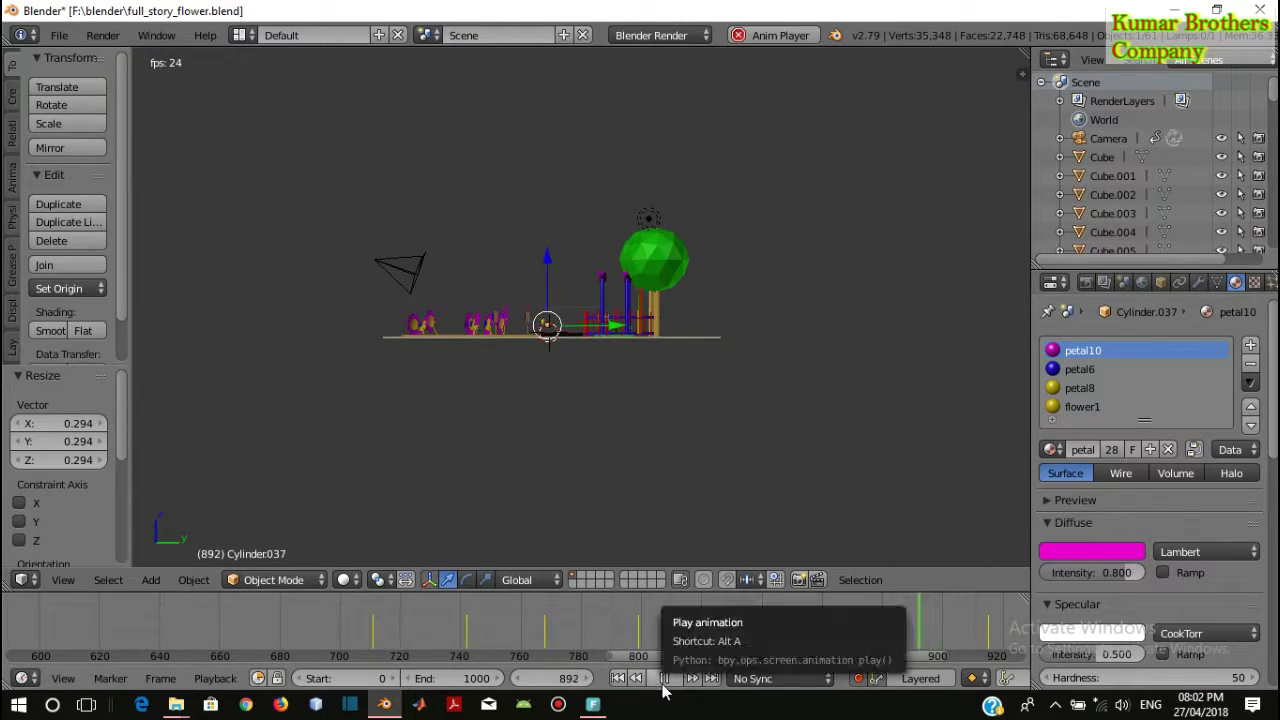
left_click(619, 681)
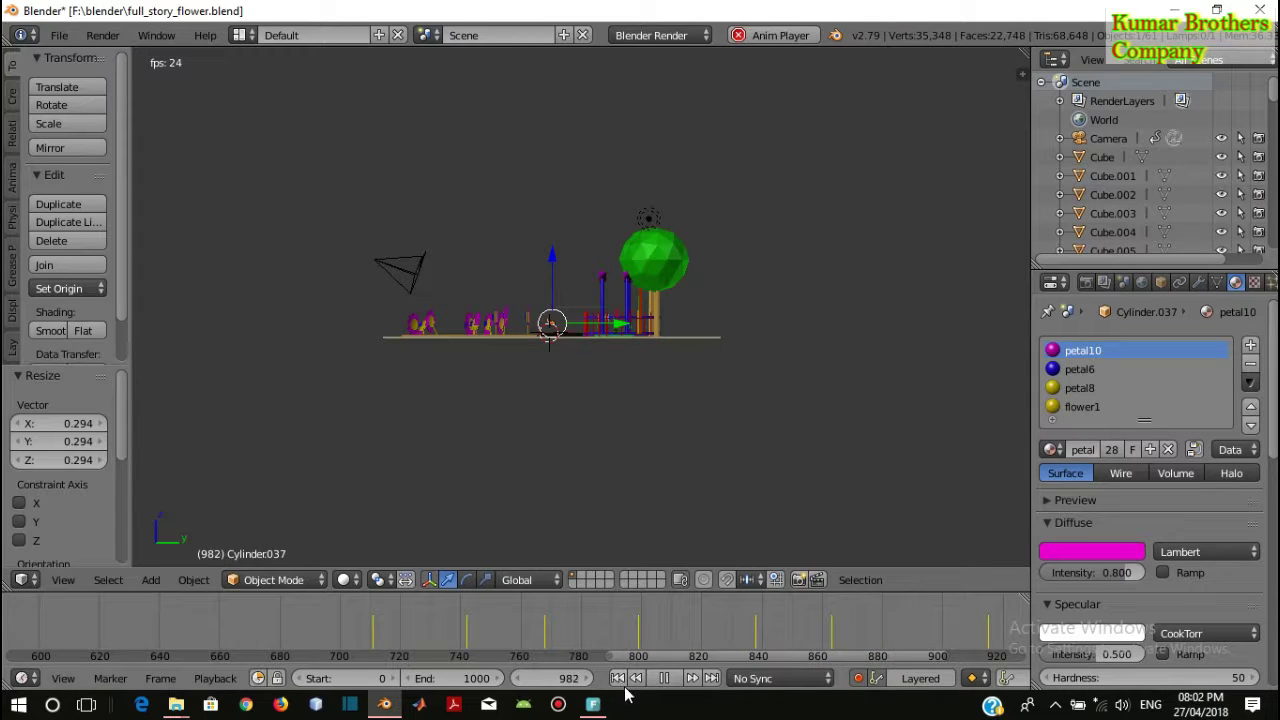
left_click(669, 684)
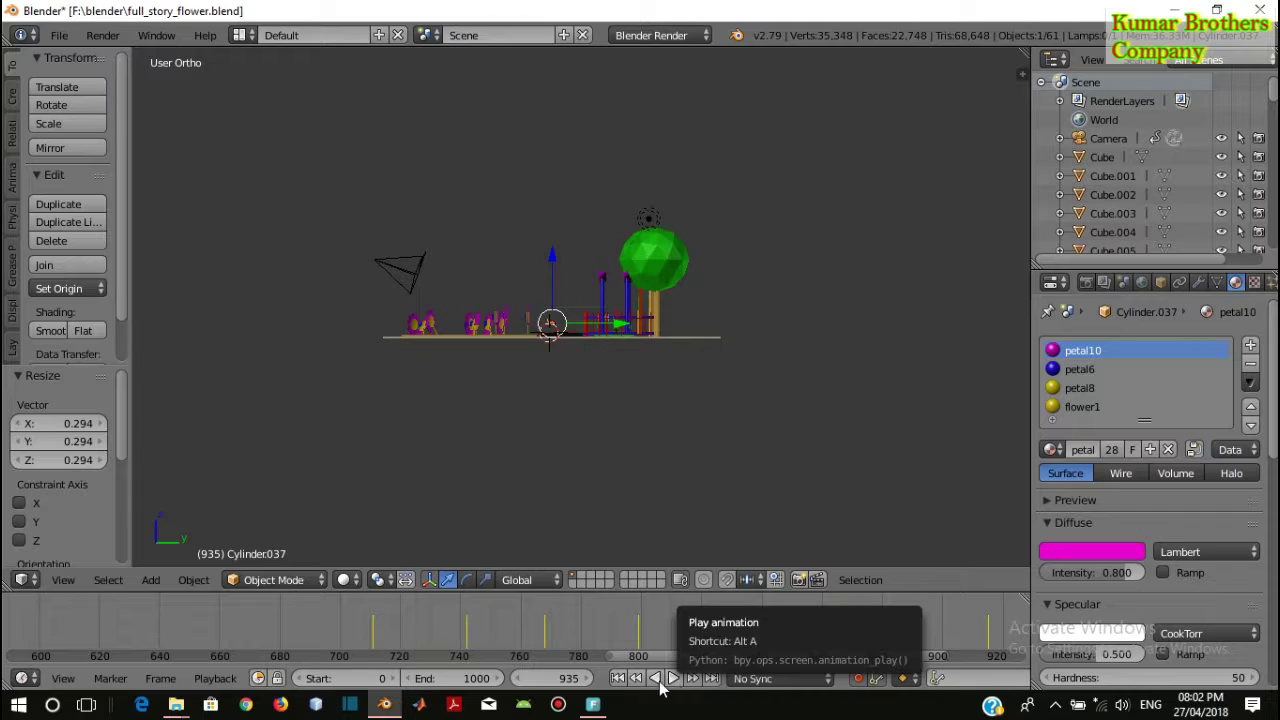
Replay the animation from frame 0, rewind to frame 0, and look through the camera again
left_click(618, 679)
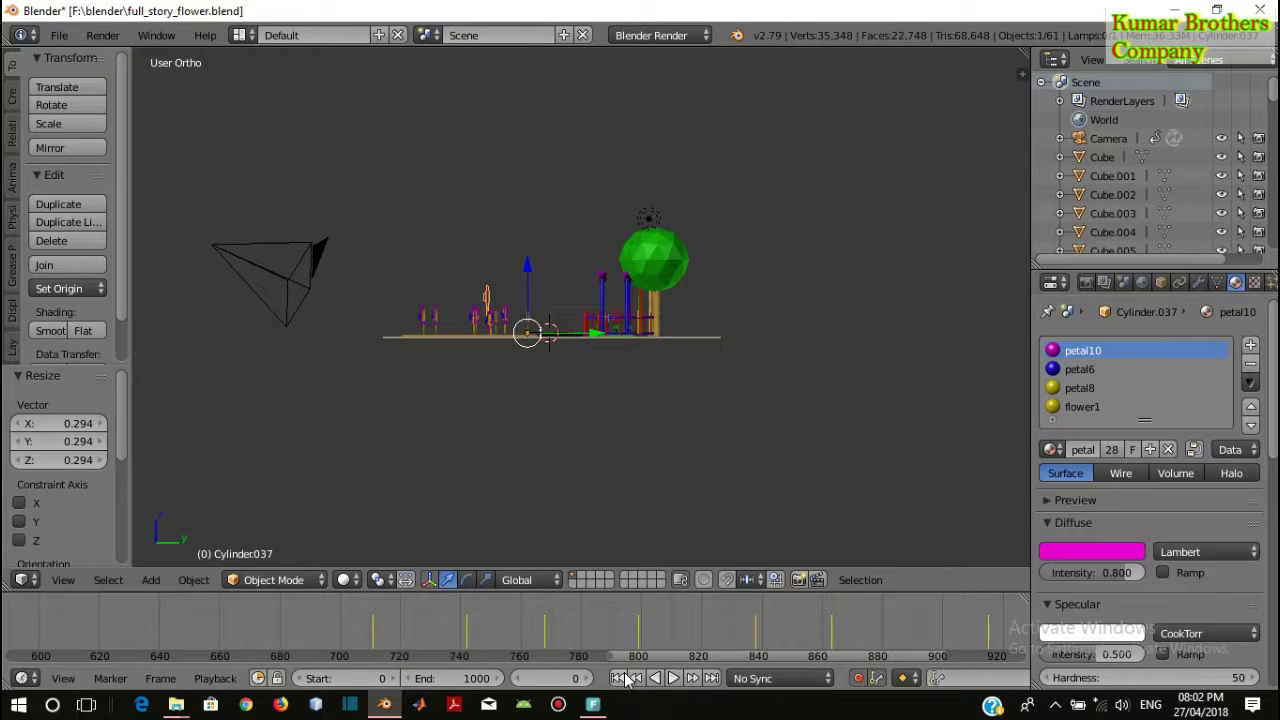
left_click(672, 678)
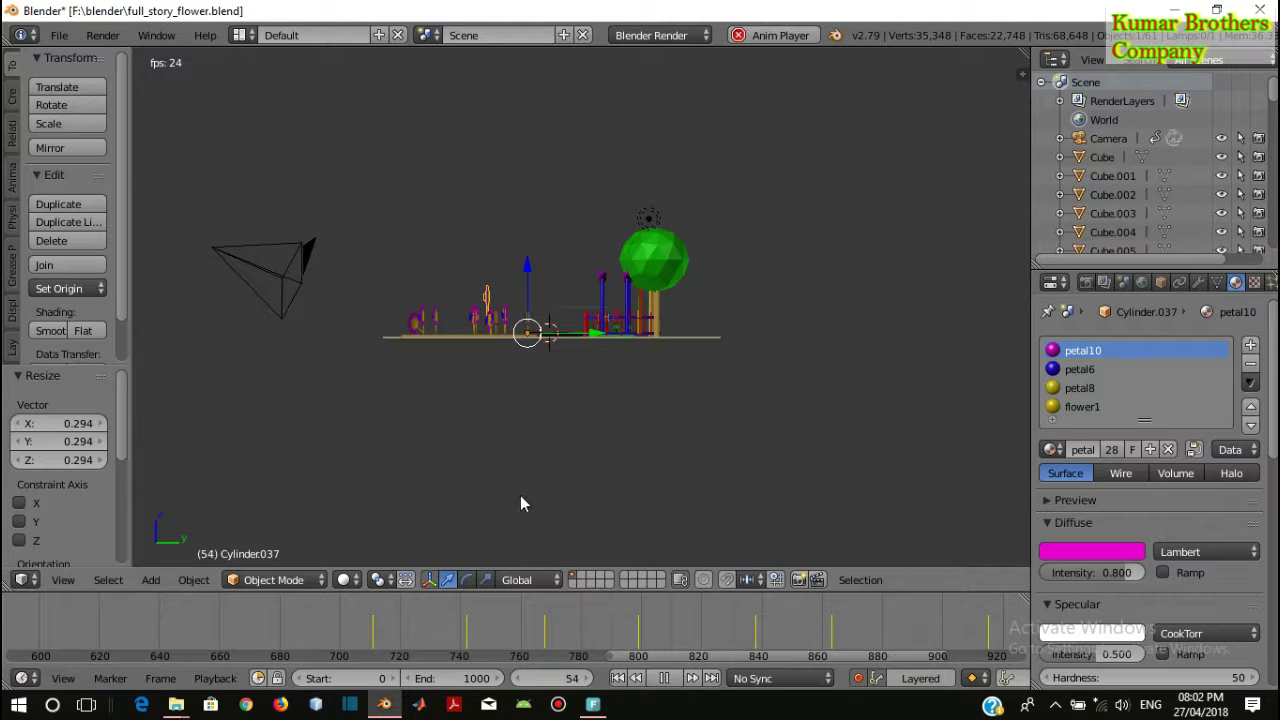
left_click(665, 679)
left_click(618, 679)
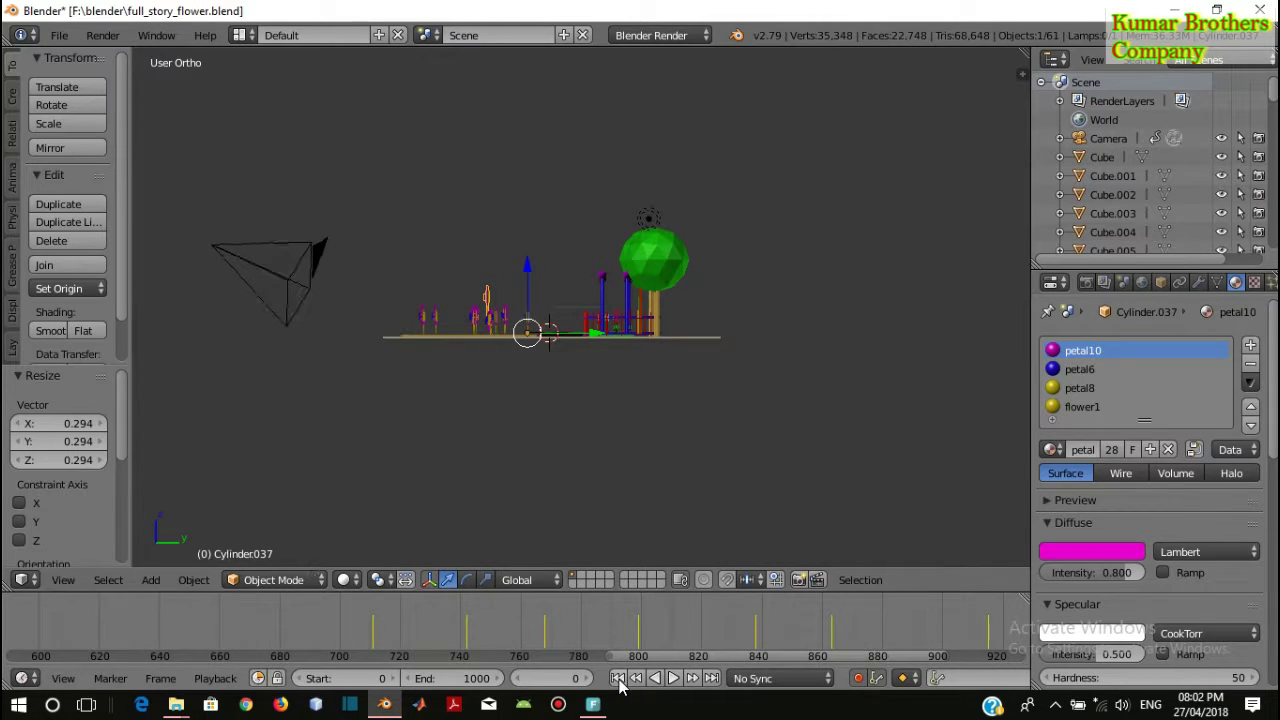
key("KP_0")
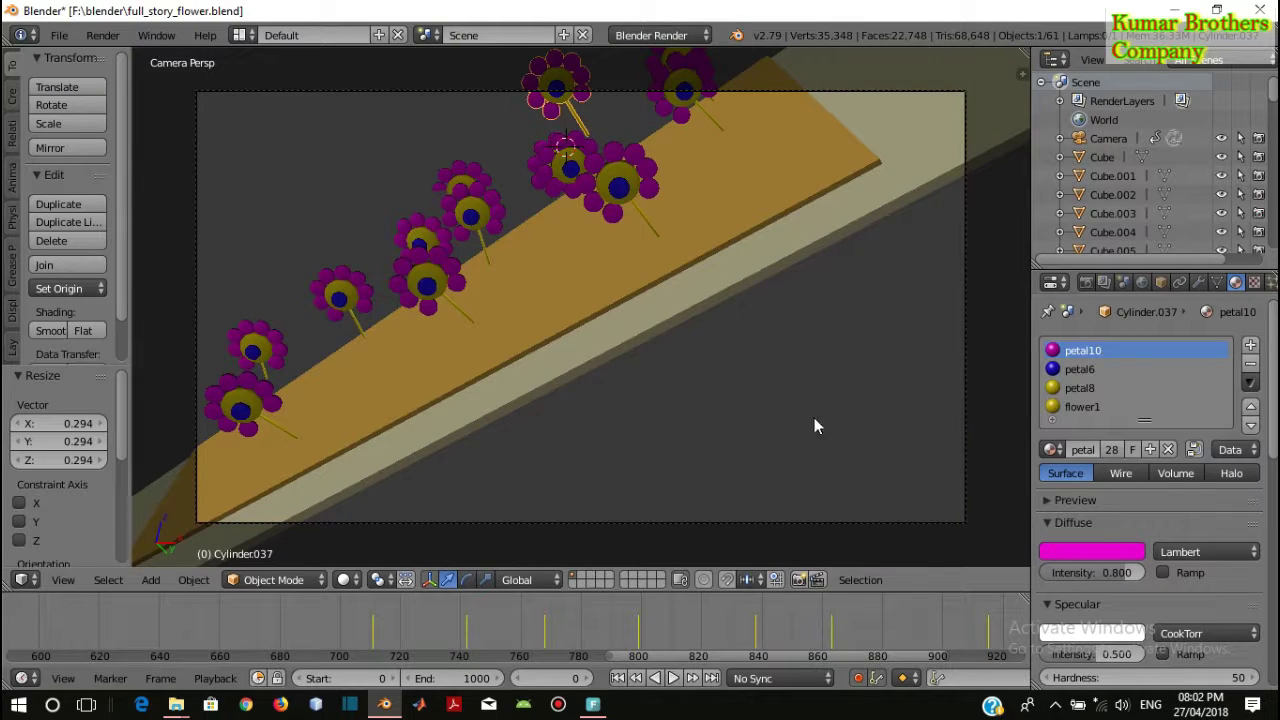
Play the swaying flowers through the camera, pause at frame 213, then bring up the Bandicam window
left_click(673, 679)
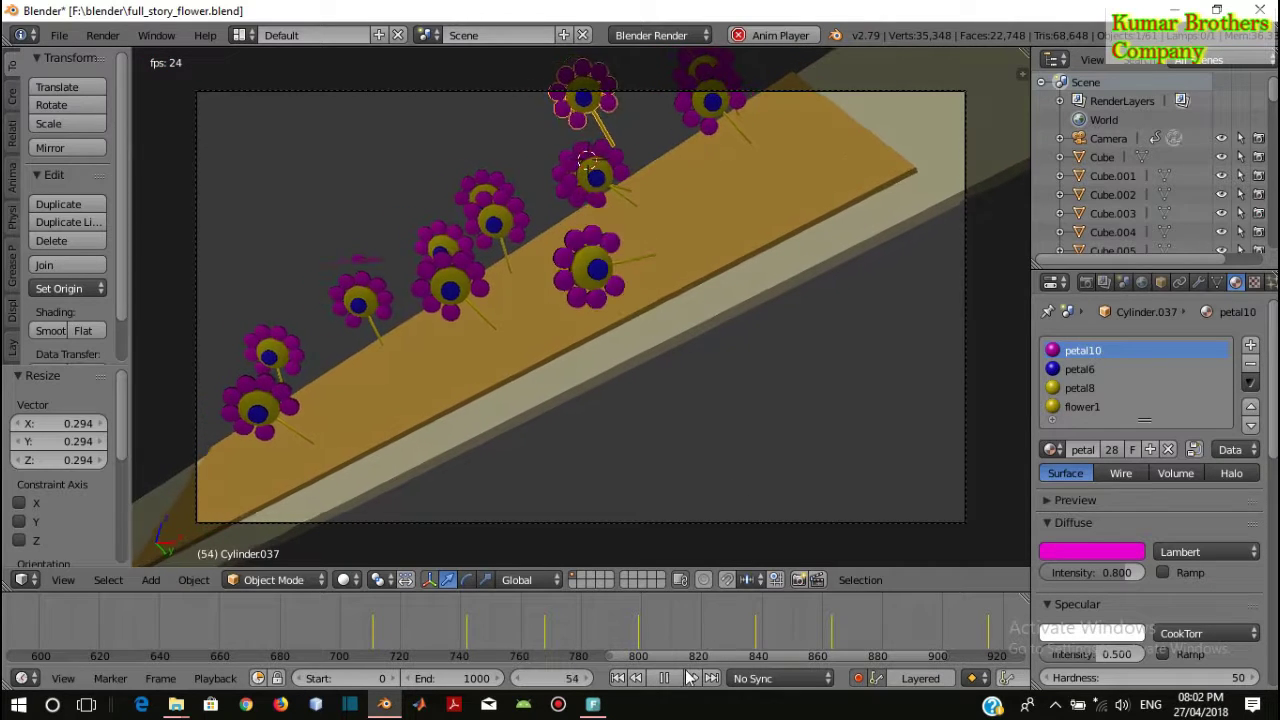
key("alt+a")
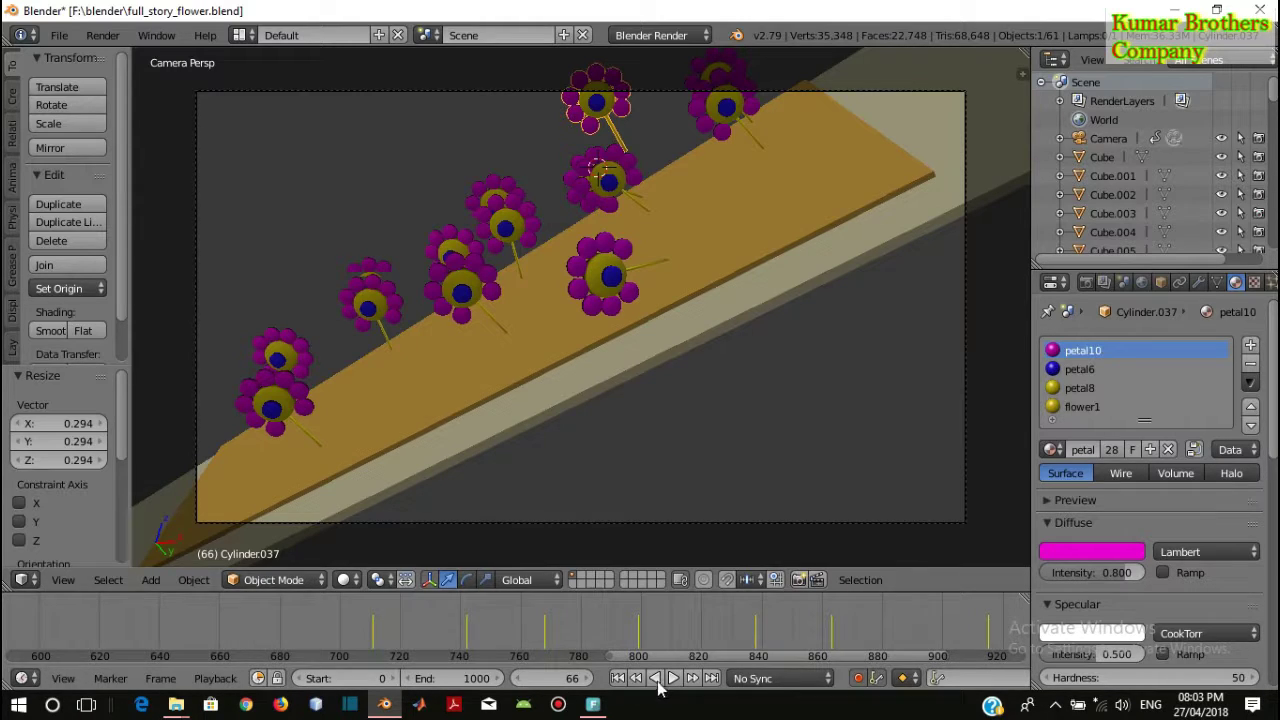
left_click(618, 679)
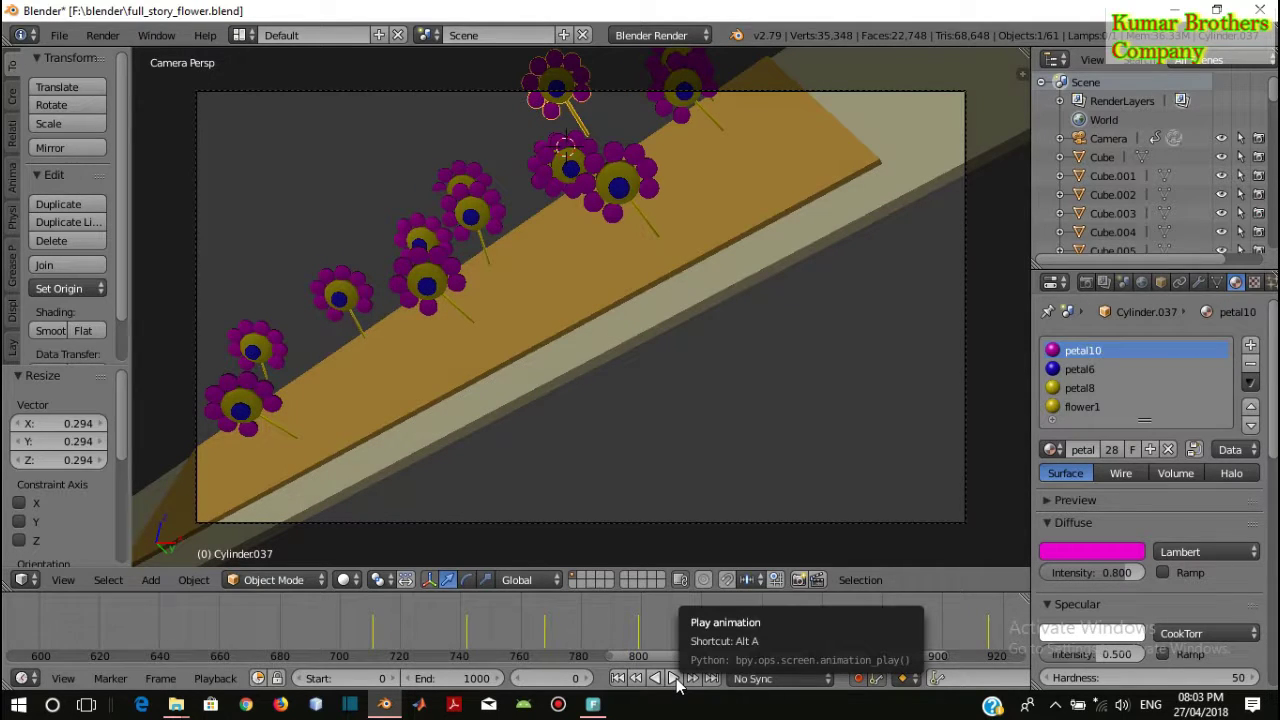
left_click(674, 679)
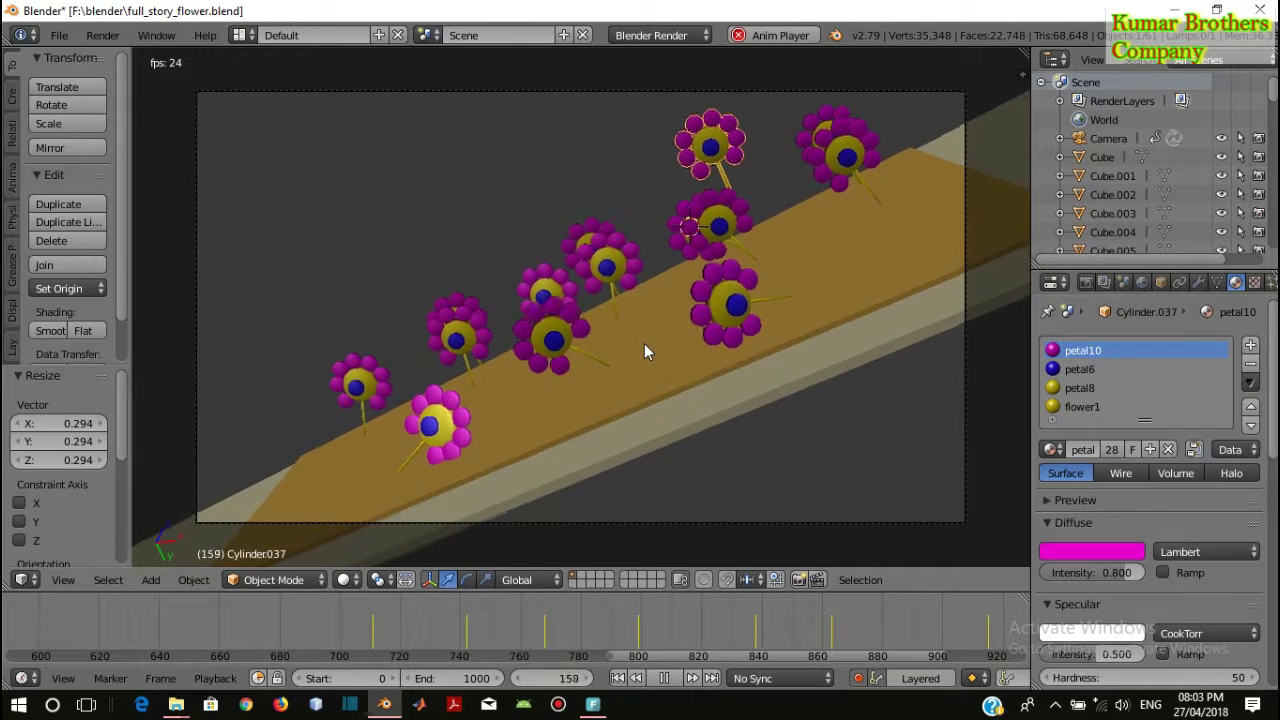
left_click(660, 678)
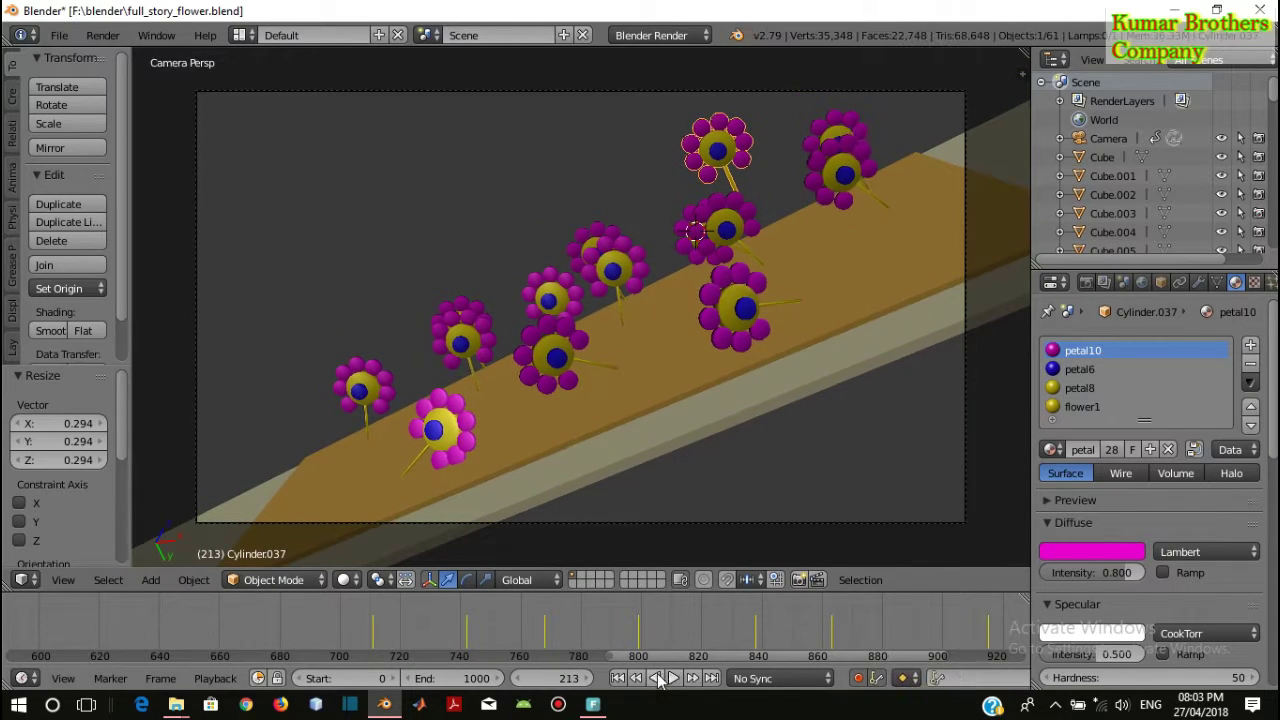
left_click(1056, 708)
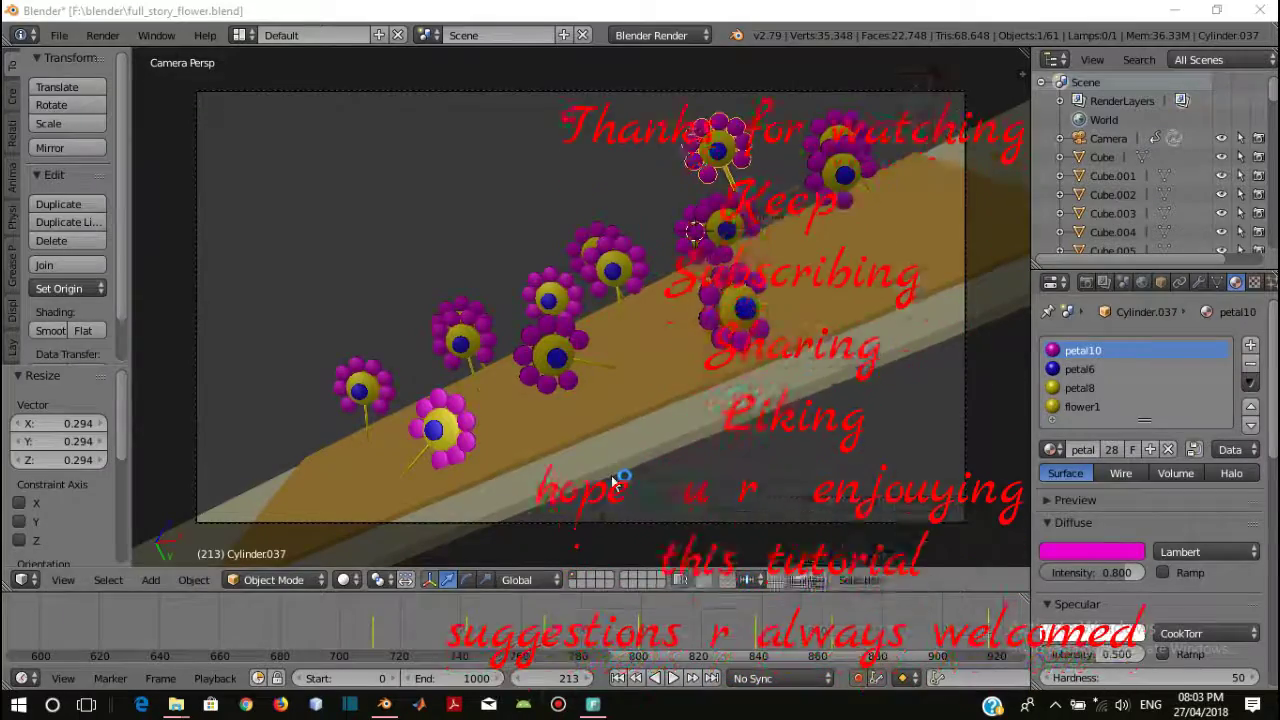
left_click(558, 704)
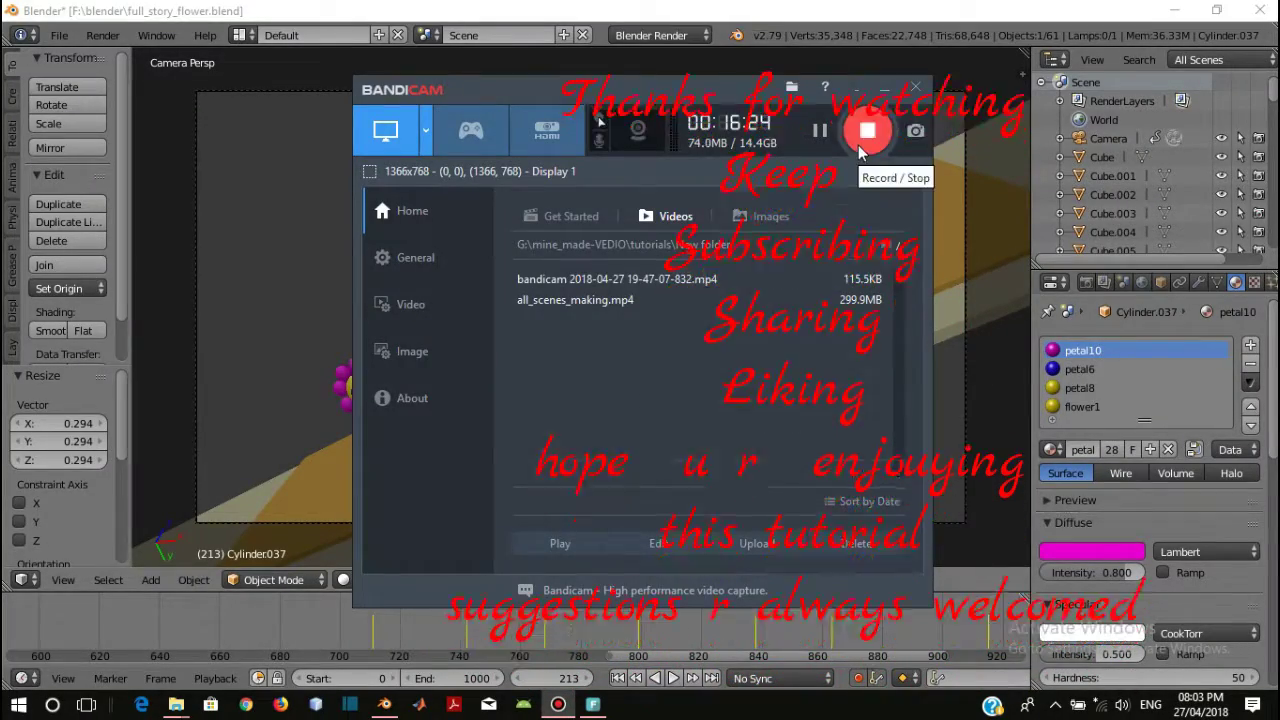